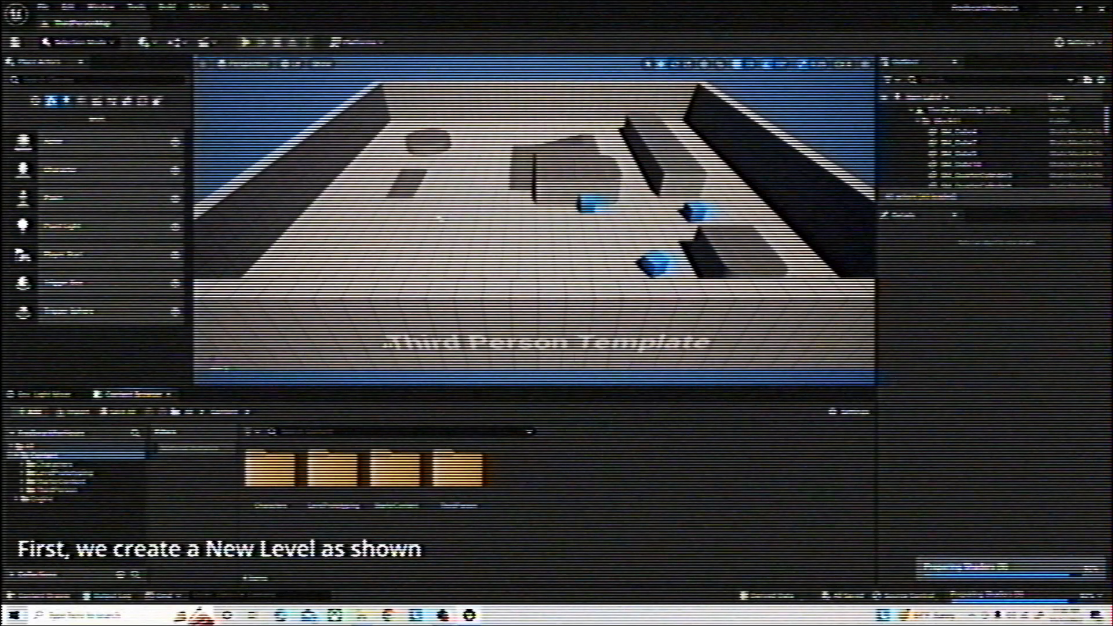
Create a new level named FredBears in the Content folder and open it
right_click(579, 464)
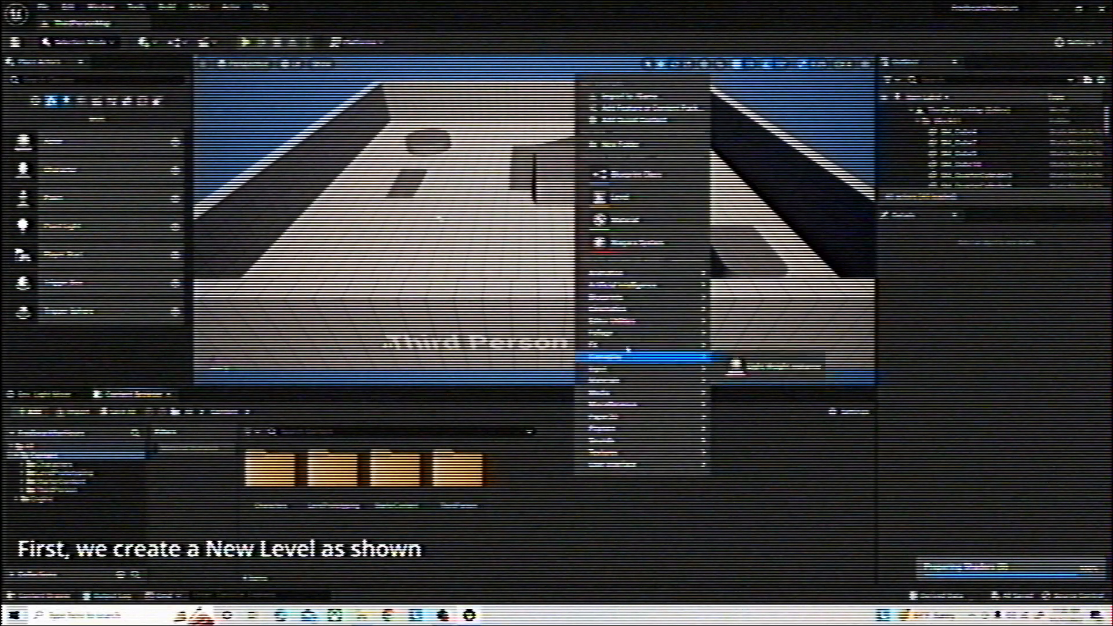
left_click(635, 199)
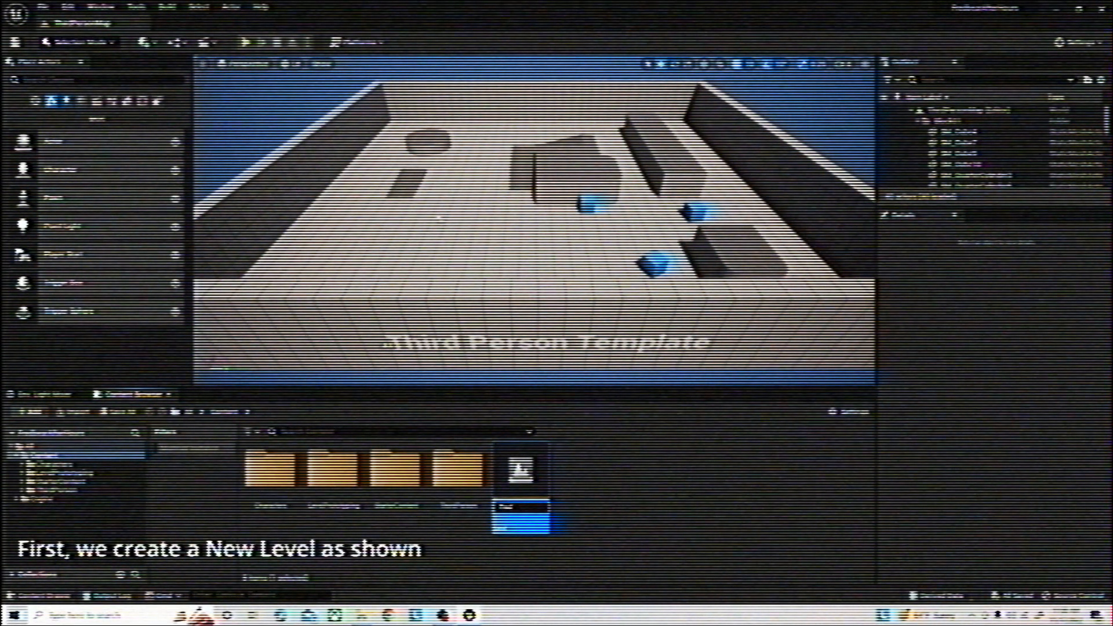
key("Return")
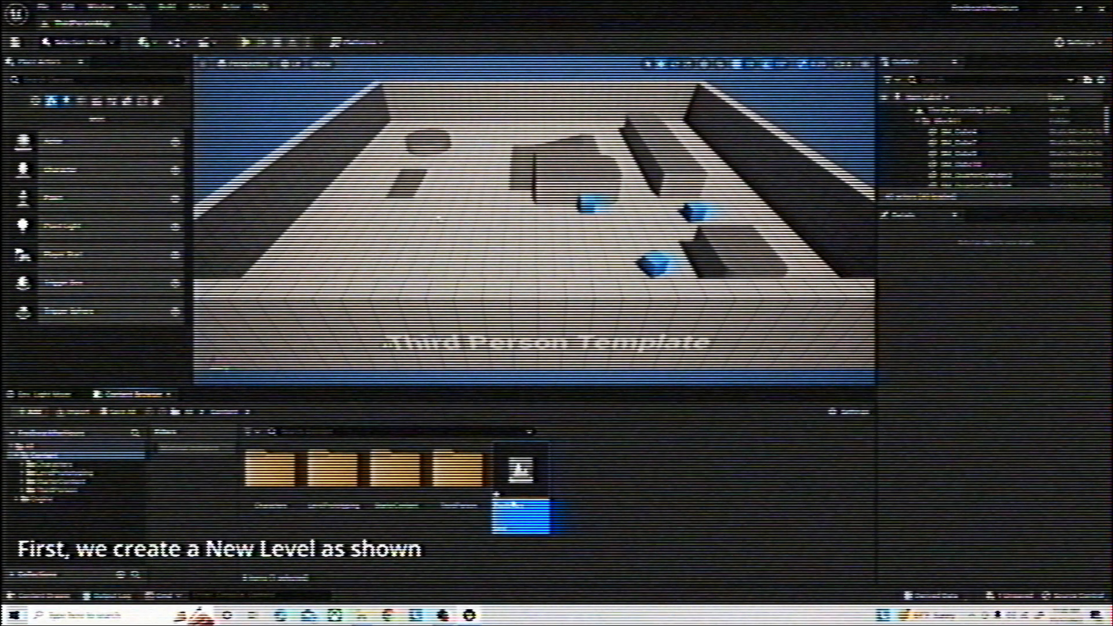
double_click(520, 470)
left_click(582, 430)
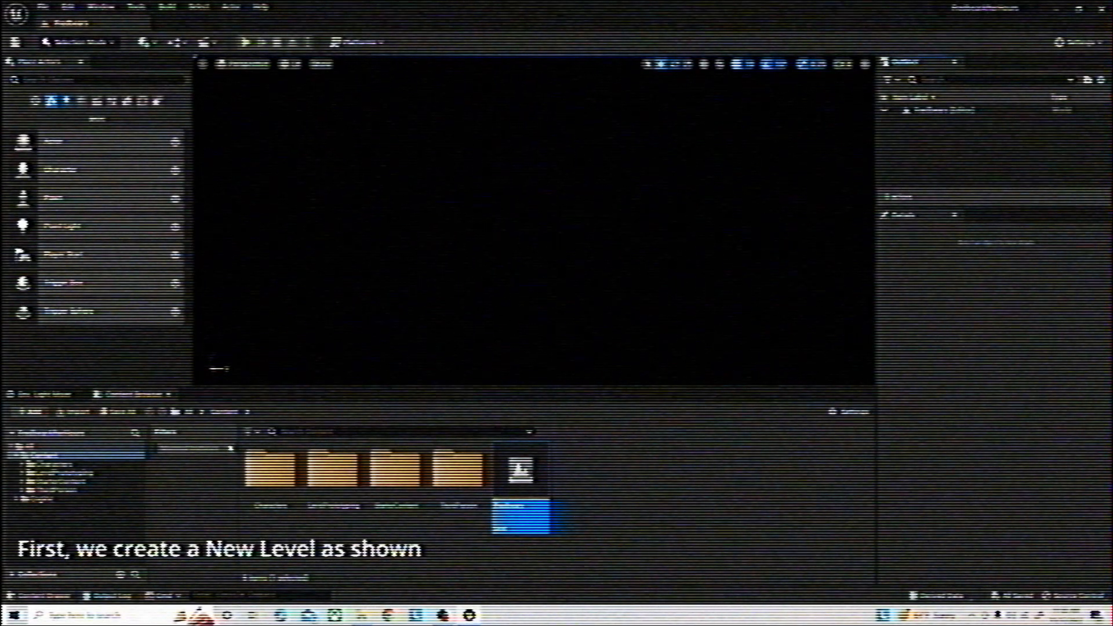
Place a Box geometry brush in the empty level and dismiss the login window
right_click_drag(418, 302, 516, 336)
left_click(127, 101)
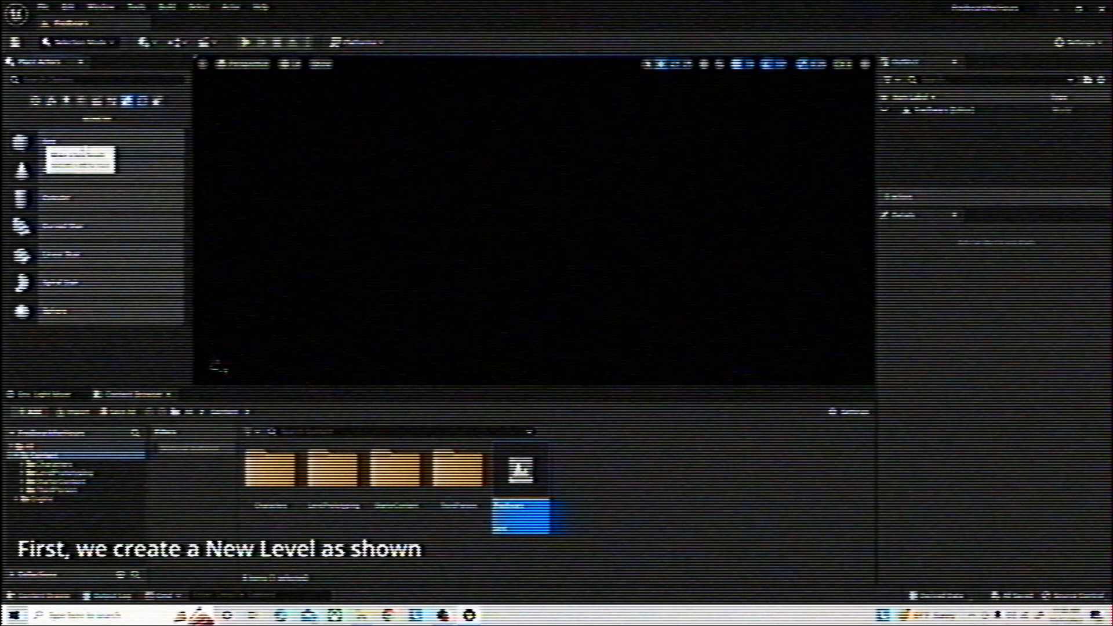
left_click_drag(50, 142, 544, 247)
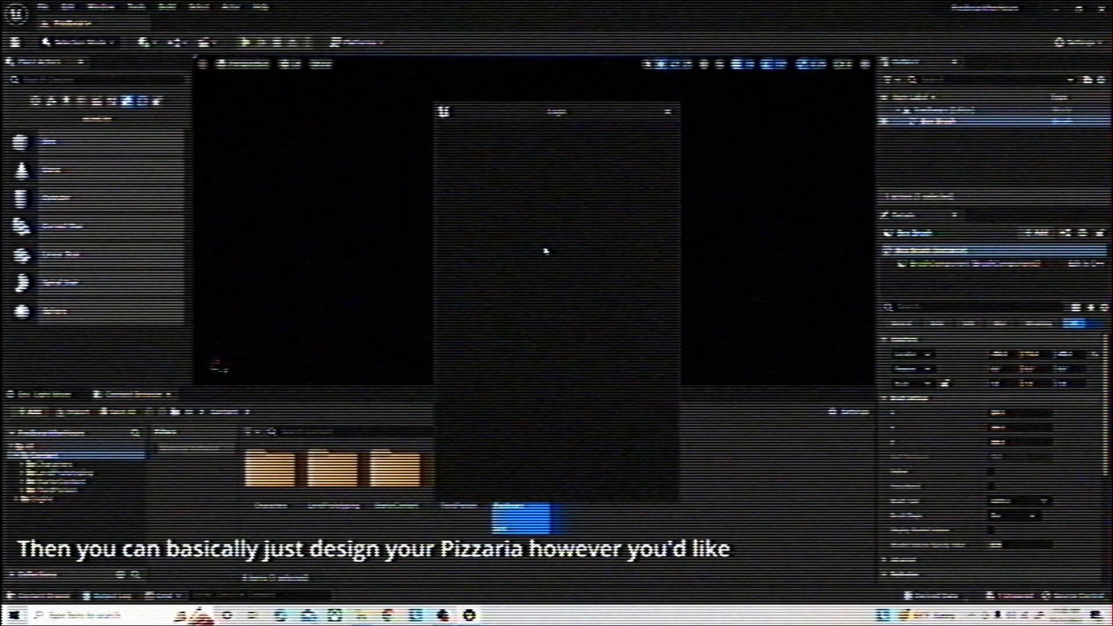
left_click(667, 112)
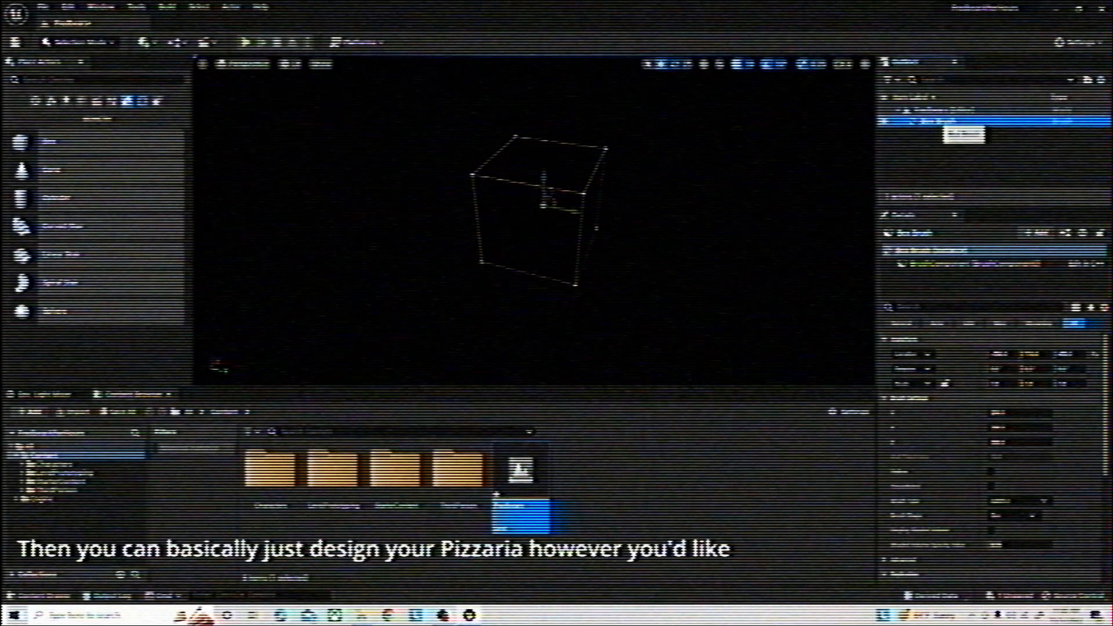
Rename the box brush as Floor
right_click(939, 121)
mouse_move(984, 255)
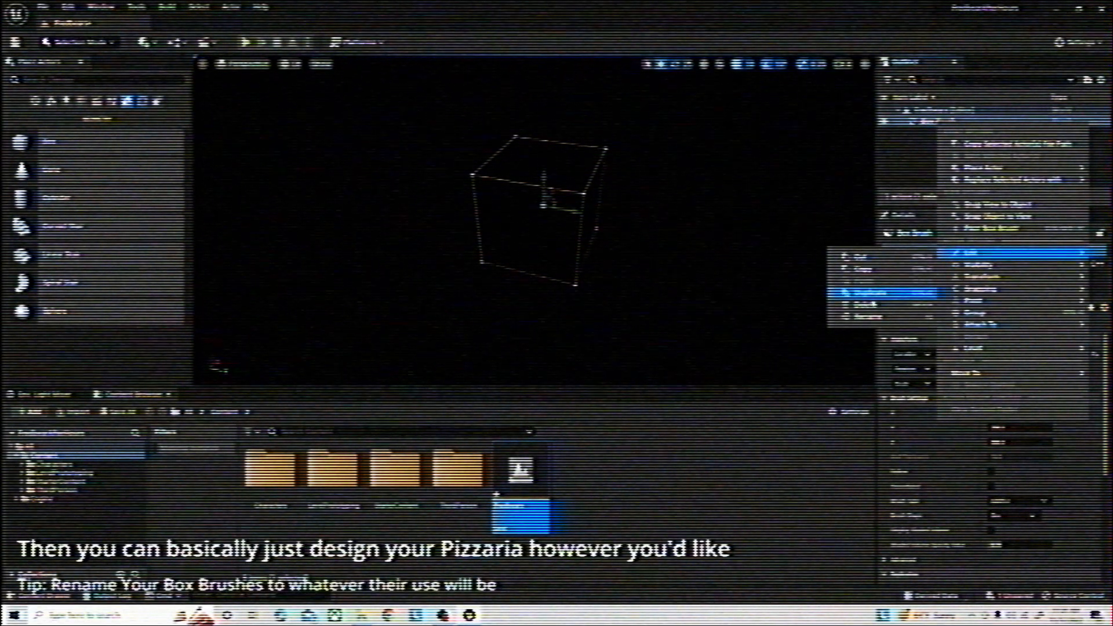
left_click(870, 317)
type("Roo")
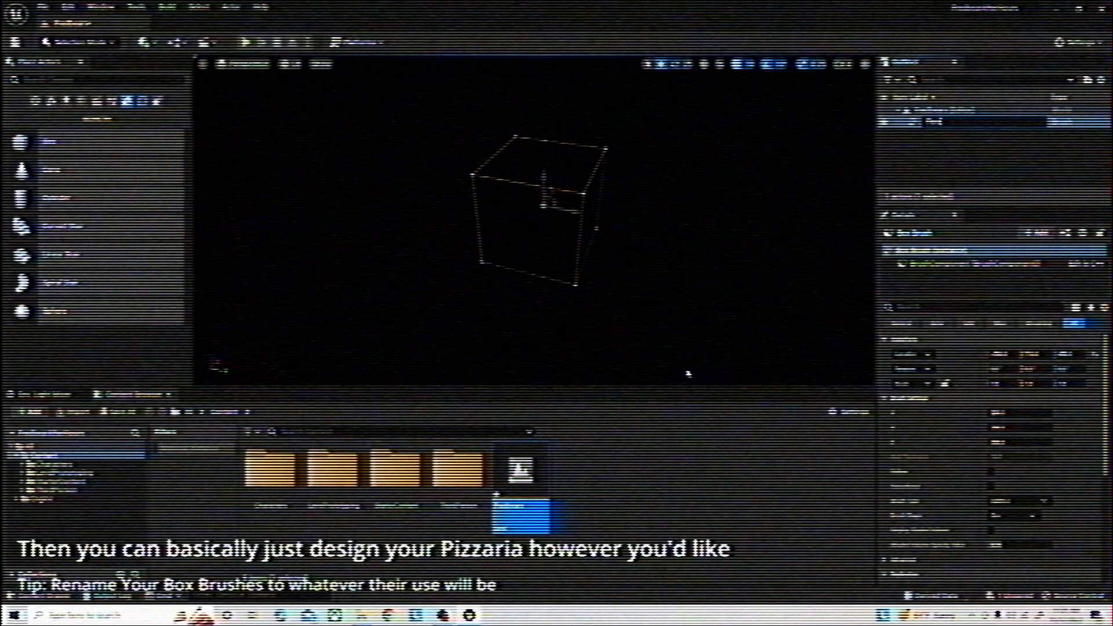
key("Return")
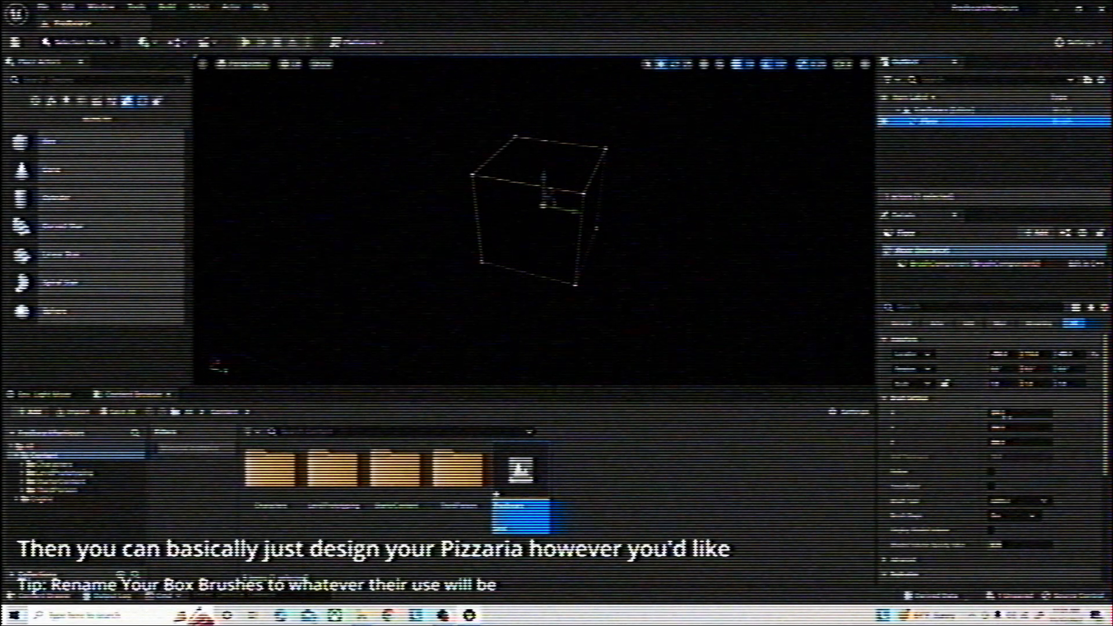
Set the Floor brush's location to 0, 0, 0
left_click(1005, 353)
type("0")
key("Tab")
type("0")
key("Tab")
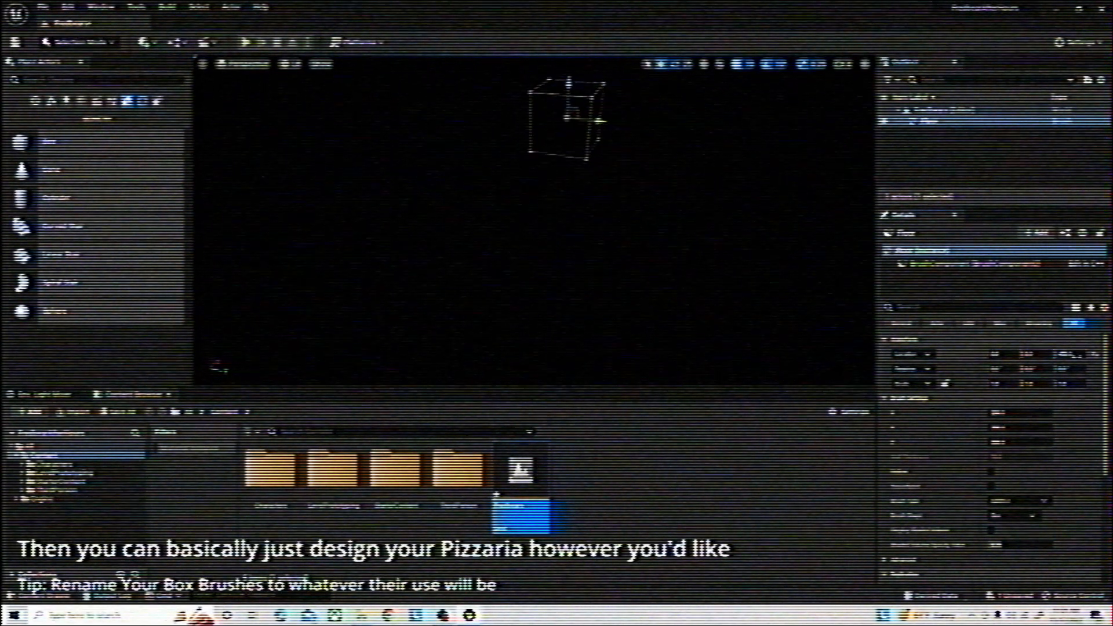
type("0")
key("Return")
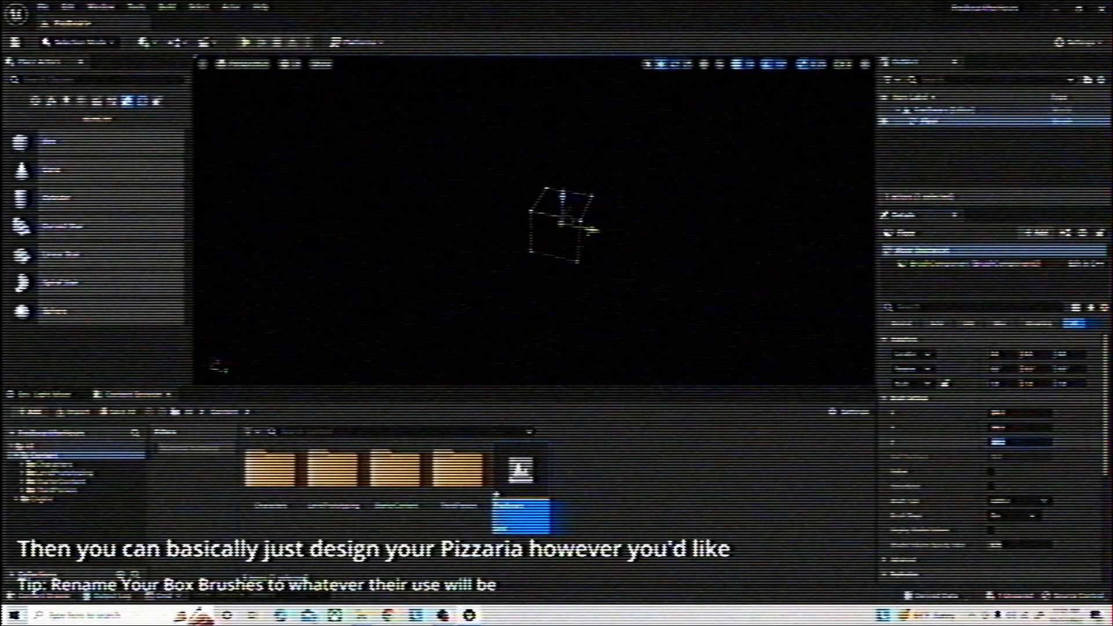
Flatten the Floor brush by reducing its Z size and lower it slightly along the vertical axis
key("Return")
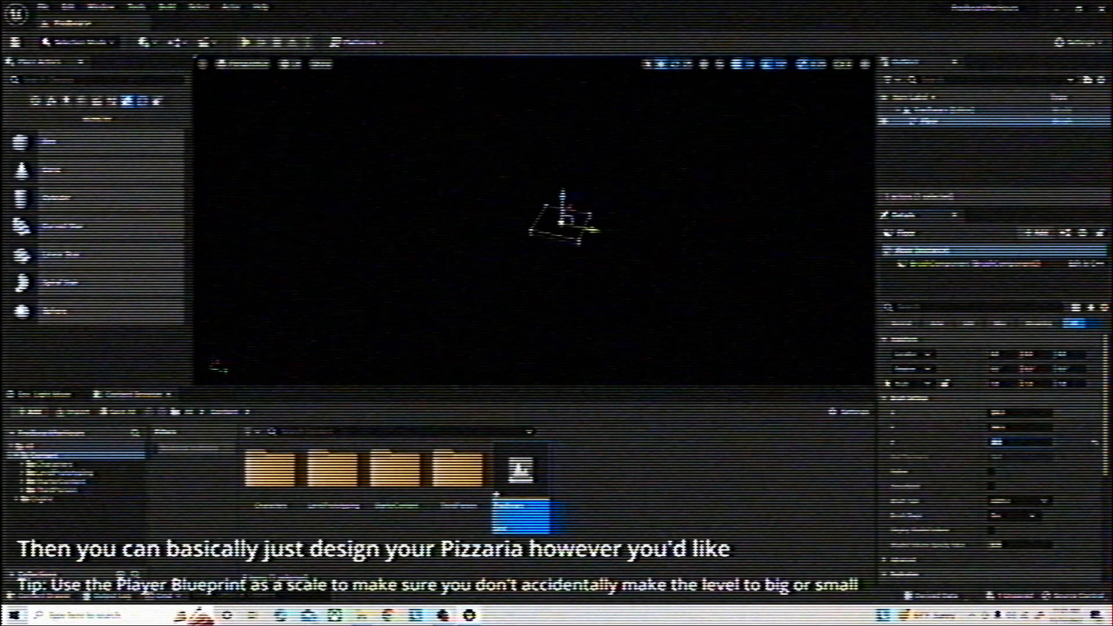
right_click_drag(725, 261, 728, 278)
key("w")
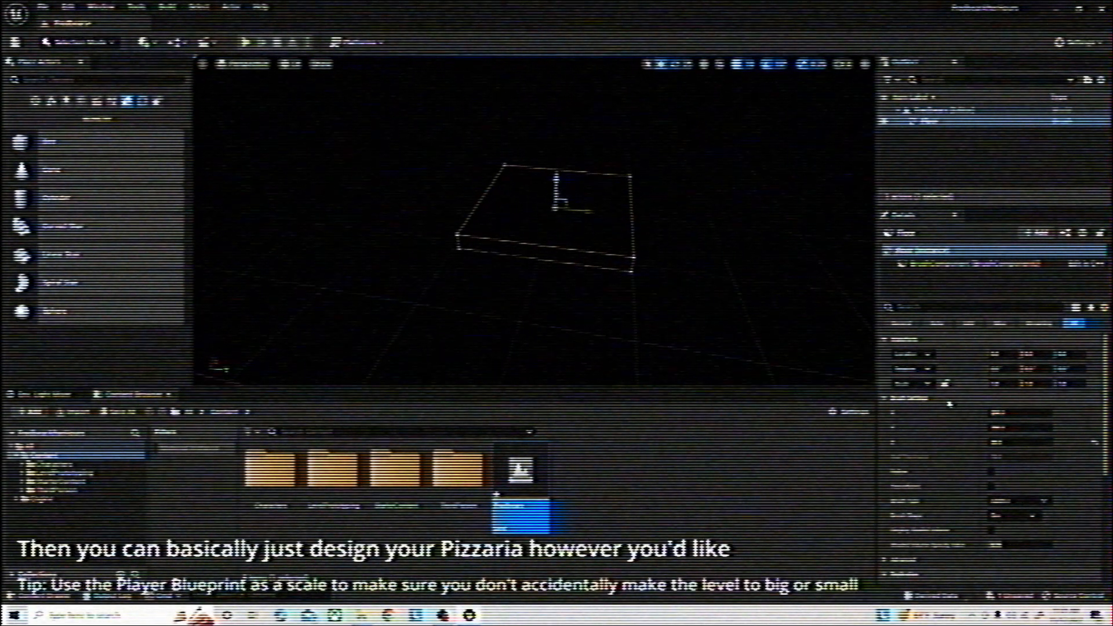
left_click_drag(556, 180, 554, 187)
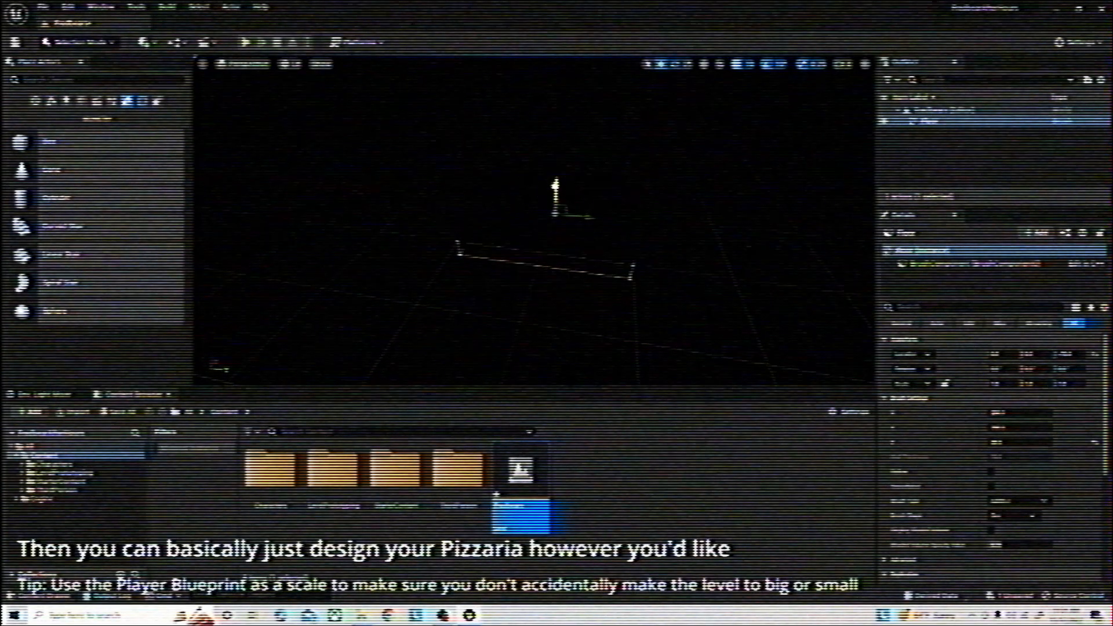
key("Escape")
Switch the viewport to Unlit shading and place the third-person character blueprint on the floor as a scale reference
left_click(293, 64)
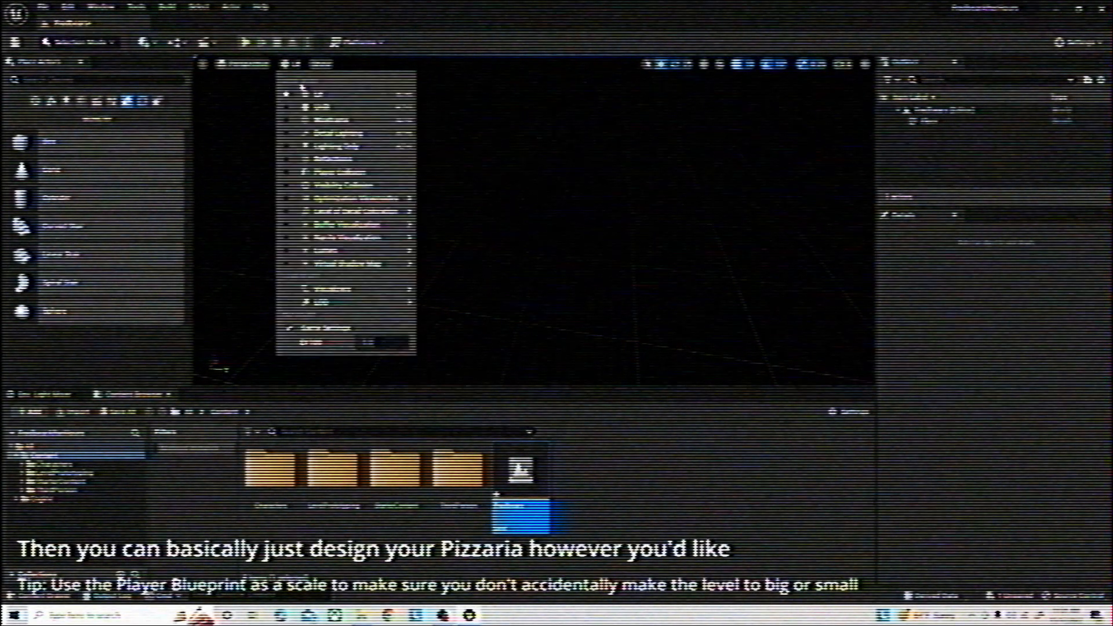
left_click(313, 93)
mouse_move(603, 217)
right_mouse_down()
mouse_move(568, 215)
mouse_move(643, 224)
mouse_move(603, 211)
mouse_move(696, 212)
right_mouse_up()
left_click(603, 217)
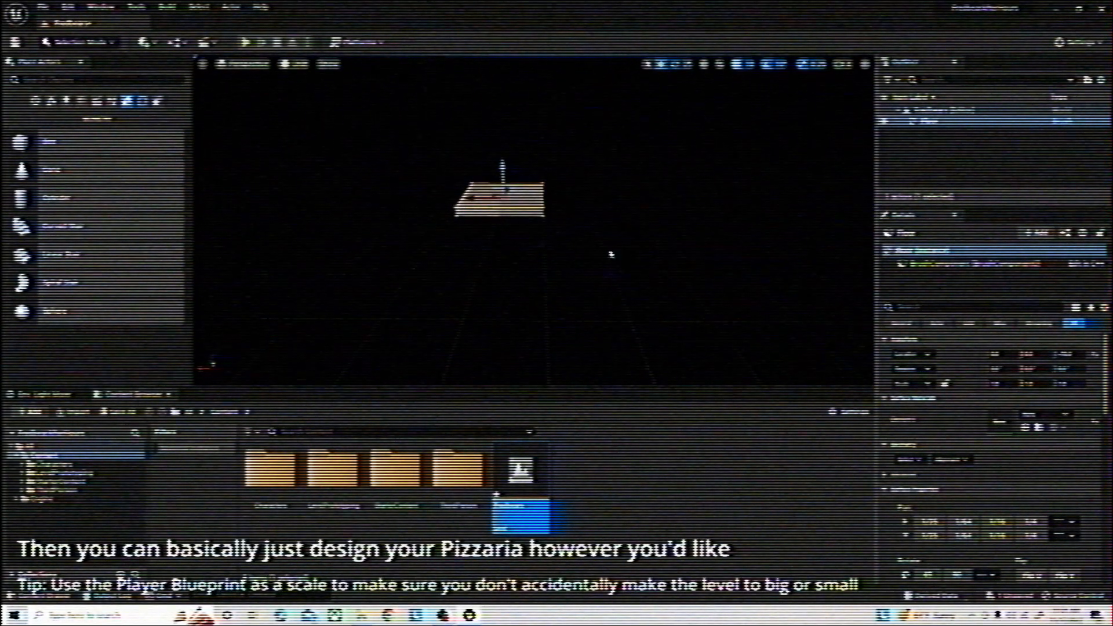
mouse_move(611, 253)
right_mouse_down()
mouse_move(521, 237)
mouse_move(586, 377)
right_mouse_up()
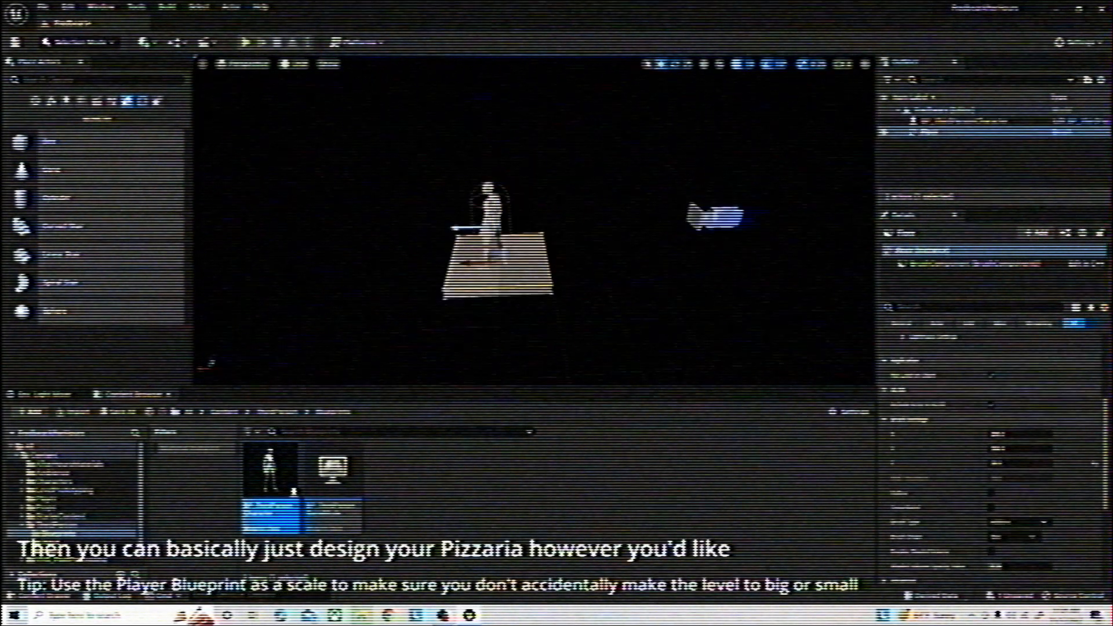
Stretch the Floor brush into a long corridor with a Y size of 1500
left_click(995, 435)
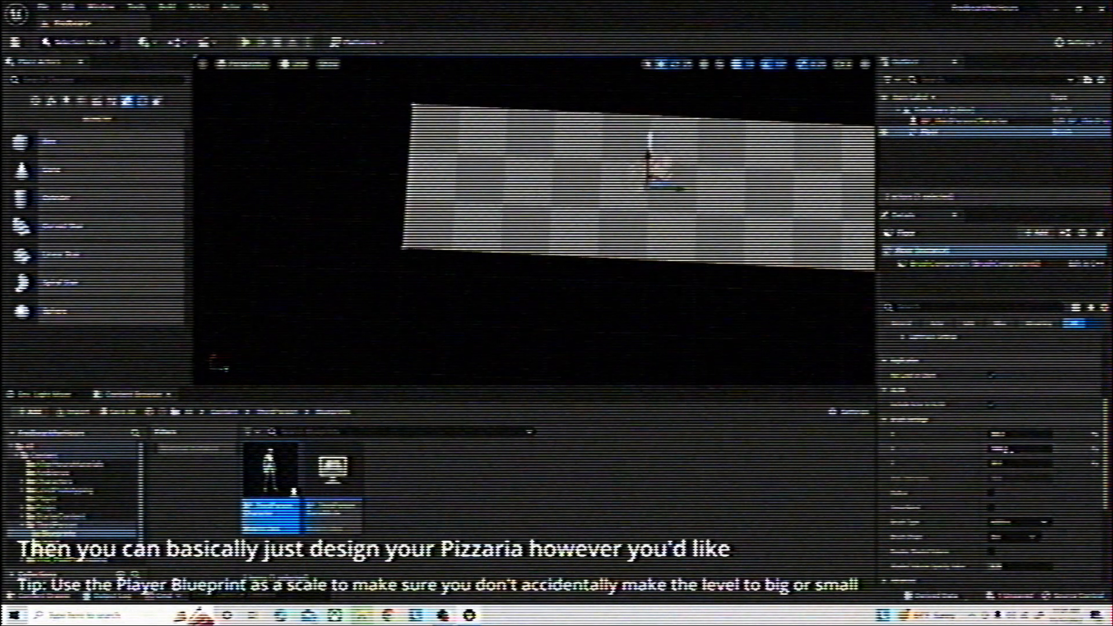
type("1500")
key("Return")
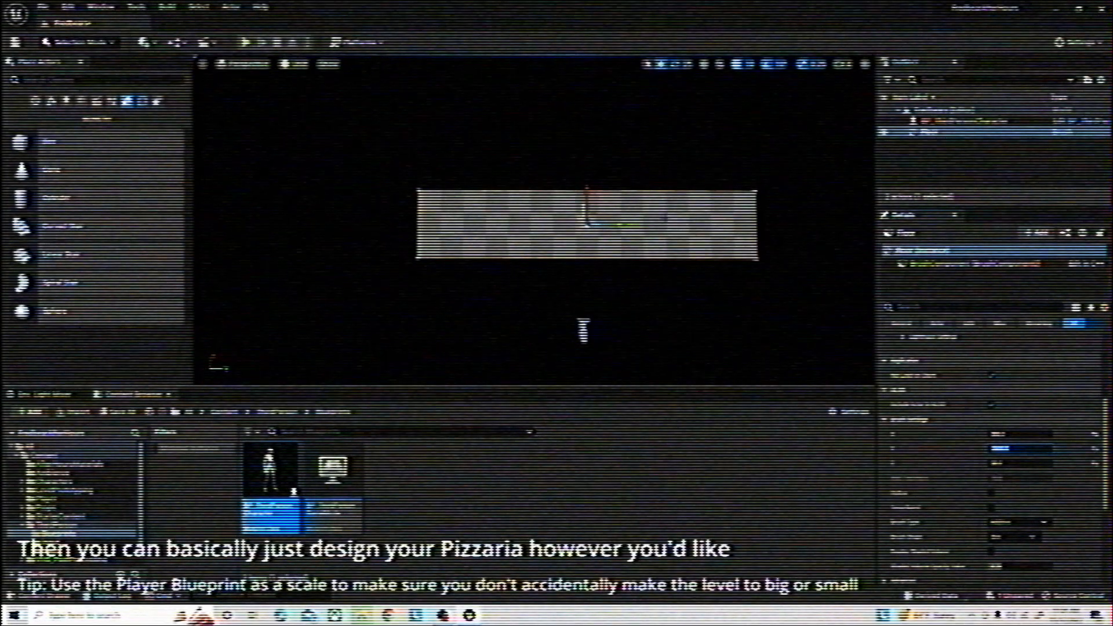
Duplicate the corridor floor and move the copy along Y to the corridor's end
right_click_drag(665, 218, 695, 217)
key("ctrl+d")
mouse_move(716, 216)
left_mouse_down()
mouse_move(450, 238)
mouse_move(477, 237)
mouse_move(443, 187)
mouse_move(477, 216)
left_mouse_up()
scroll(985, 418, "up", 5)
Set the copied floor's X and Y sizes to 500 and shift it to fit against the corridor's end
left_click(1019, 428)
type("500")
key("Return")
left_click(1009, 413)
type("500")
key("Return")
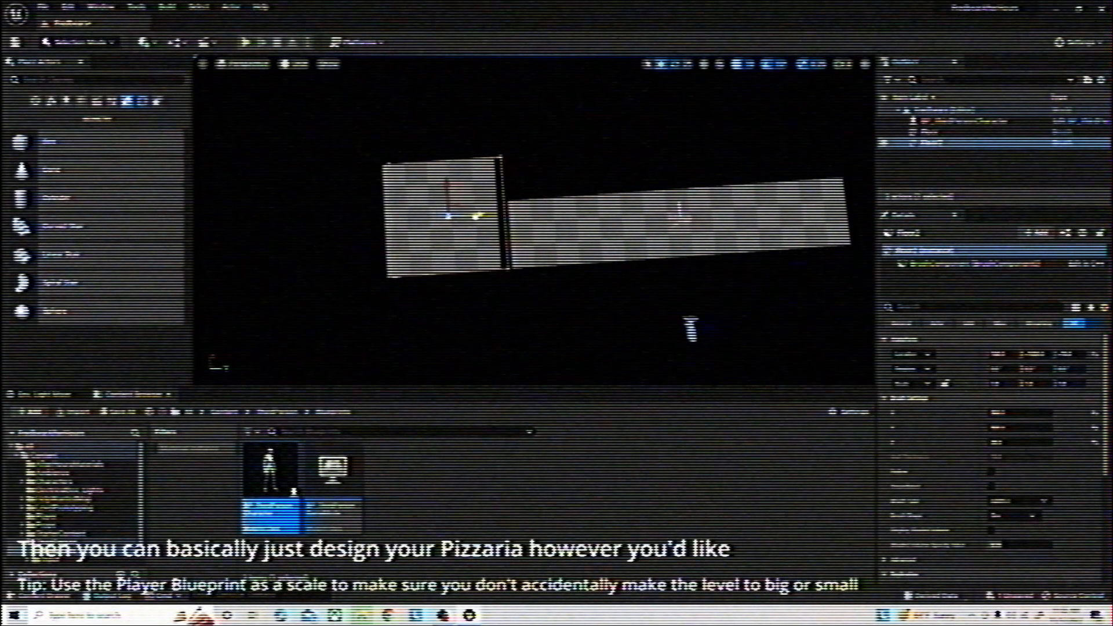
right_click_drag(476, 217, 499, 226)
Duplicate the small square floor and move the copy alongside the corridor for a large room
key("ctrl+d")
left_click_drag(417, 228, 642, 259)
left_click_drag(615, 229, 632, 92)
Set the large room floor's X and Y sizes to 1500 and move it against the corridor
left_click(1006, 413)
type("1500")
key("Return")
left_click(1003, 428)
type("5000")
key("Return")
type("1500")
key("Return")
right_click_drag(632, 95, 580, 354)
Duplicate the large room floor and move the copy next to it as another room
key("ctrl+d")
left_click_drag(748, 218, 557, 192)
right_click_drag(556, 192, 580, 185)
Set the second large room floor's X size to 1300 and shift it into line with the adjoining floors
left_click(1006, 413)
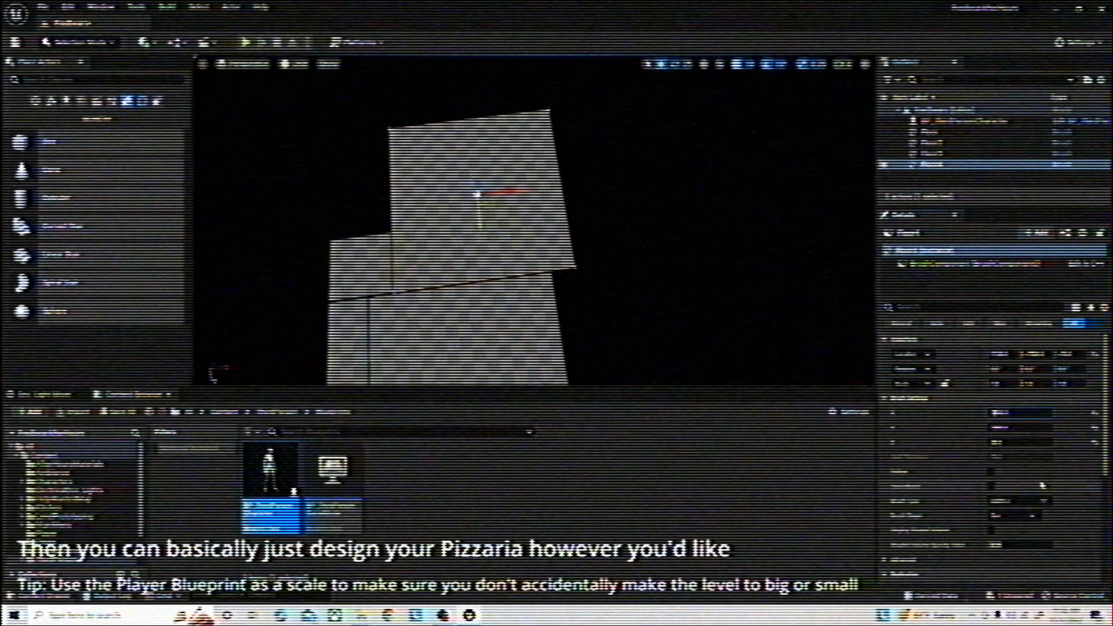
type("3500")
key("Return")
type("1300")
key("Return")
left_click_drag(513, 192, 503, 193)
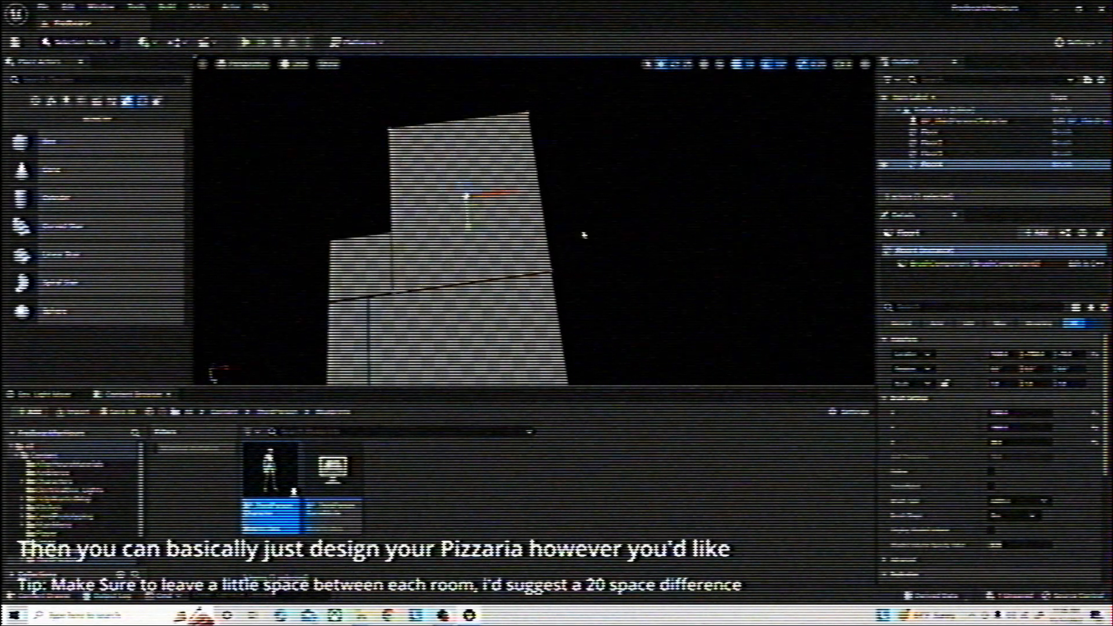
Duplicate the second large room floor and move the copy along Y to the opposite side of the first large room
right_click_drag(584, 235, 645, 315)
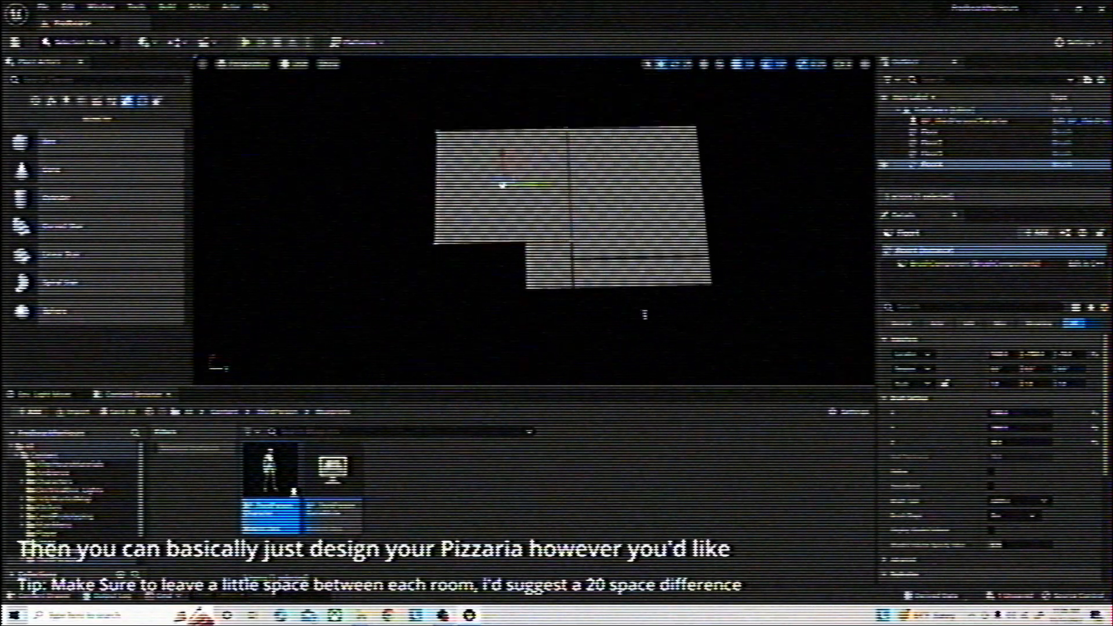
right_click_drag(557, 220, 580, 220)
key("ctrl+d")
left_click_drag(452, 183, 718, 178)
right_click_drag(557, 232, 521, 293)
left_click(521, 293)
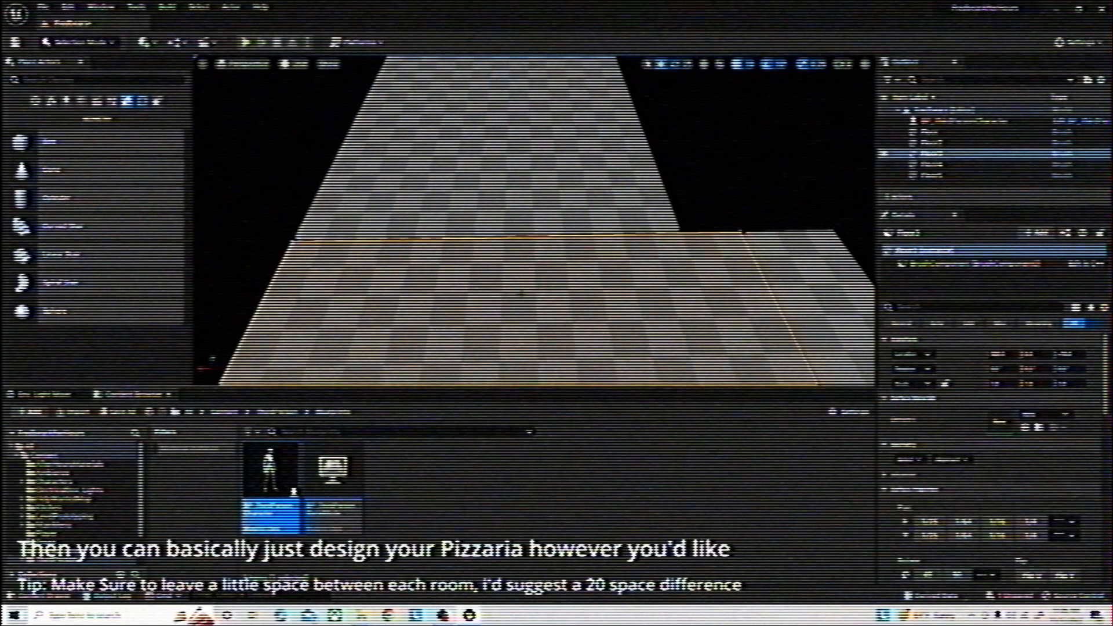
Select the newly copied room floor and set its X size to 700
scroll(1002, 441, "down", 8)
left_click(626, 180)
left_click(1001, 486)
type("700")
key("Return")
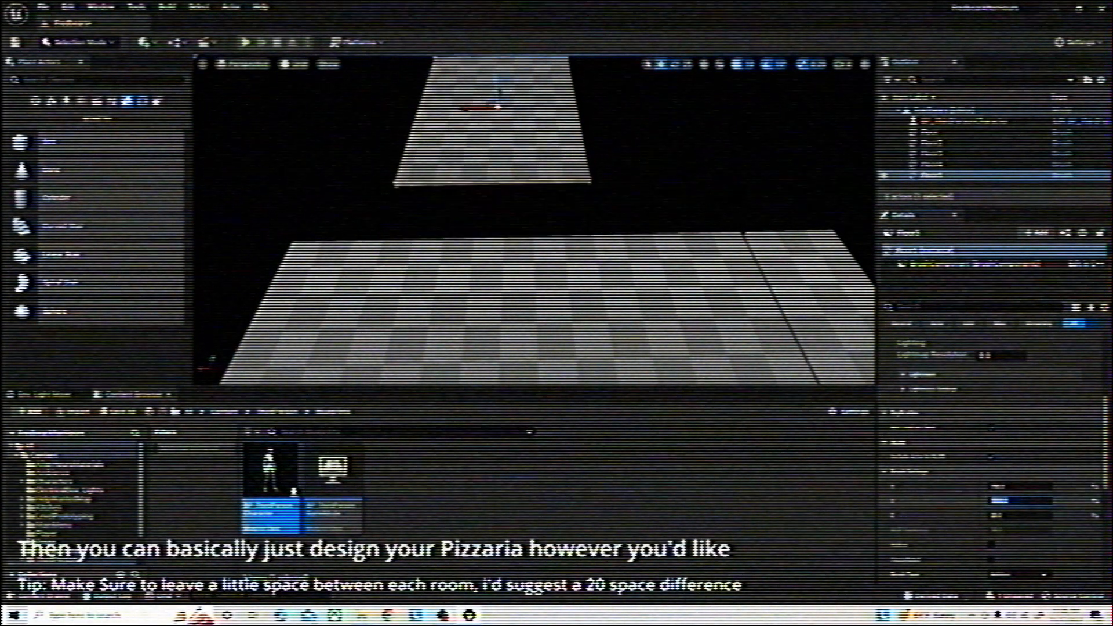
Move the 700-wide room floor beside the large room, aligning its outer edge and leaving a small gap
left_click_drag(499, 87, 404, 139)
right_click_drag(404, 139, 359, 153)
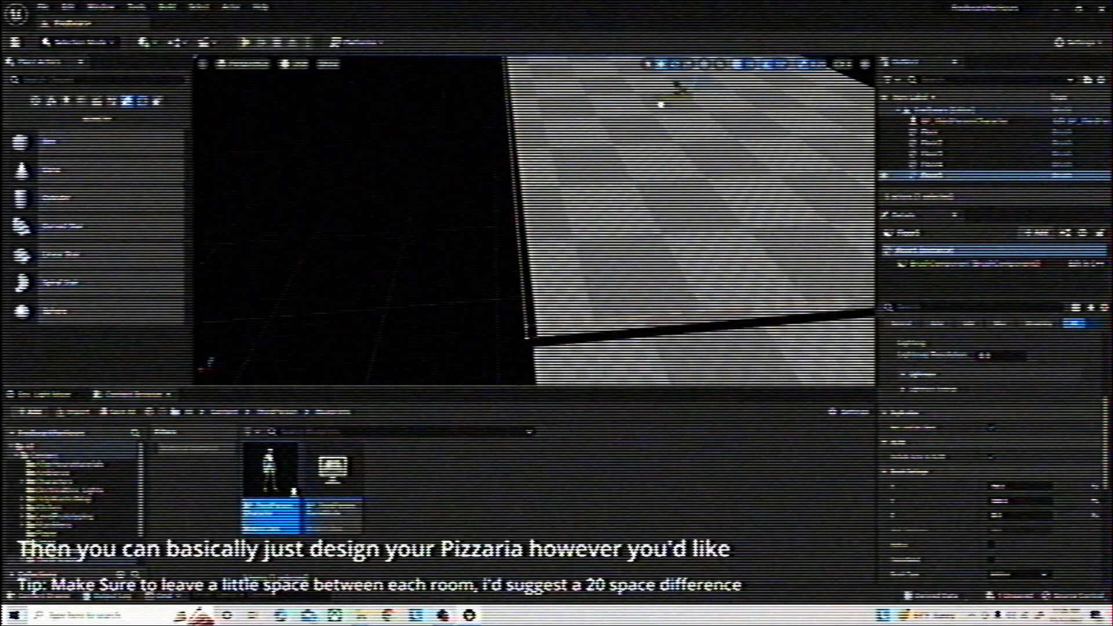
right_click_drag(659, 104, 667, 127)
right_click_drag(591, 124, 580, 139)
Duplicate the 700-wide room floor, place the copy beside it along X, and set its X size to 900
left_click_drag(391, 170, 484, 168, "alt")
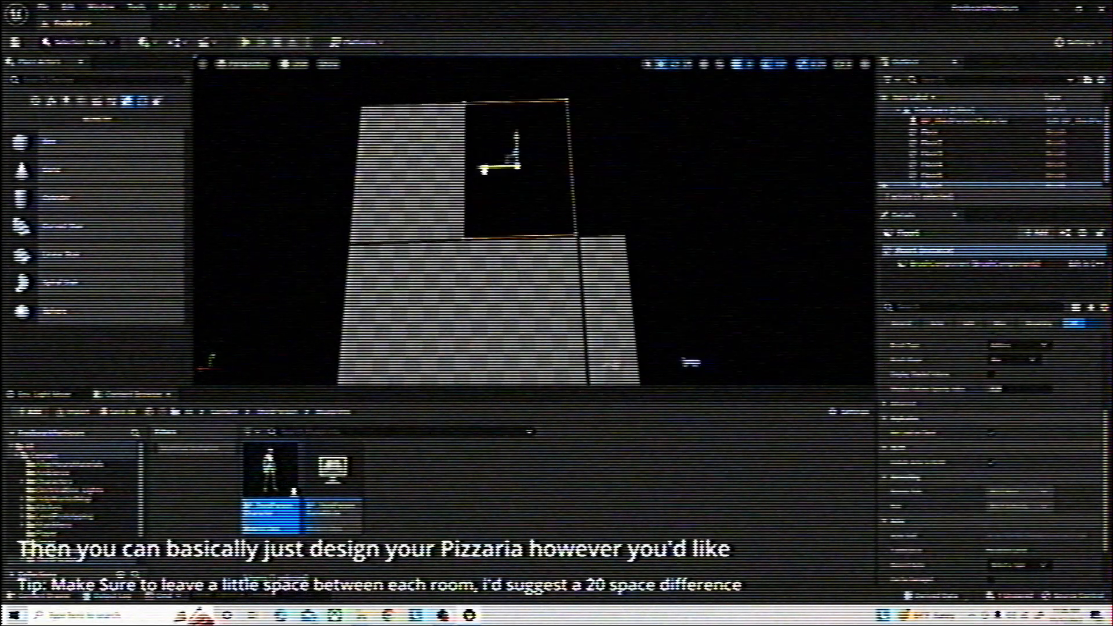
mouse_move(591, 139)
right_mouse_down()
mouse_move(574, 145)
mouse_move(603, 145)
mouse_move(603, 157)
right_mouse_up()
scroll(1007, 418, "up", 5)
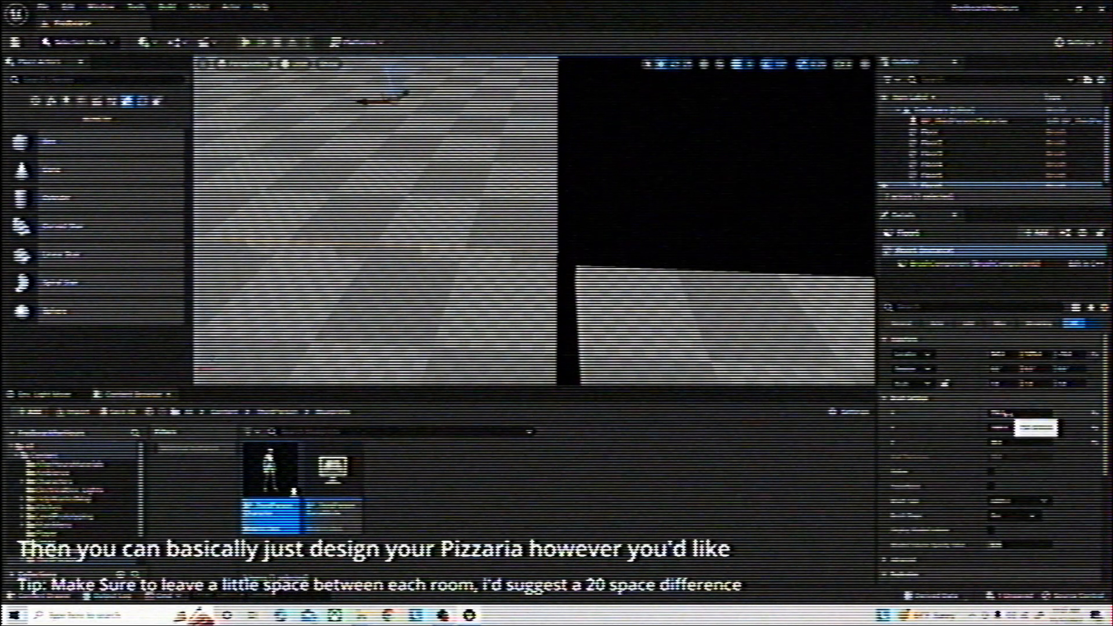
left_click(1009, 414)
type("900")
key("Return")
Add another floor copy at the outer end of that room row and set its X size to 1000
right_click_drag(613, 232, 609, 273)
left_click_drag(606, 246, 580, 214, "alt")
mouse_move(613, 302)
right_mouse_down()
mouse_move(582, 280)
mouse_move(574, 232)
mouse_move(574, 267)
mouse_move(571, 232)
mouse_move(615, 261)
mouse_move(603, 279)
mouse_move(541, 290)
mouse_move(458, 264)
right_mouse_up()
left_click(999, 413)
type("1000")
key("Return")
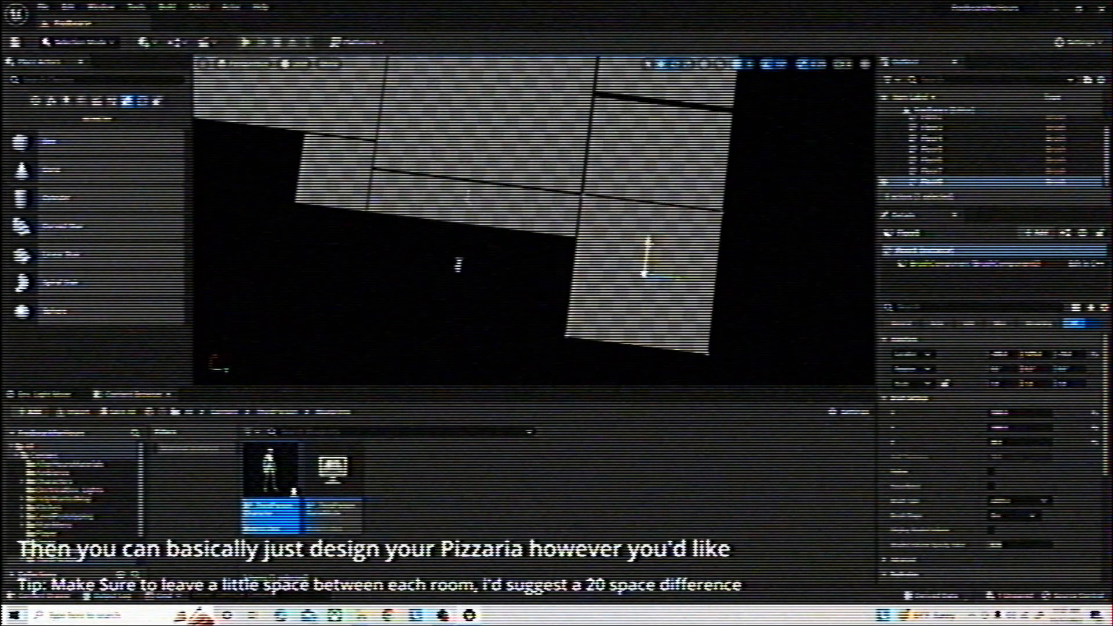
Duplicate the long corridor floor, move the copy outward along X beside the end room, and adjust its size
left_click_drag(473, 292, 473, 289, "alt")
key("Delete")
left_click(476, 203)
left_click_drag(477, 178, 468, 247, "alt")
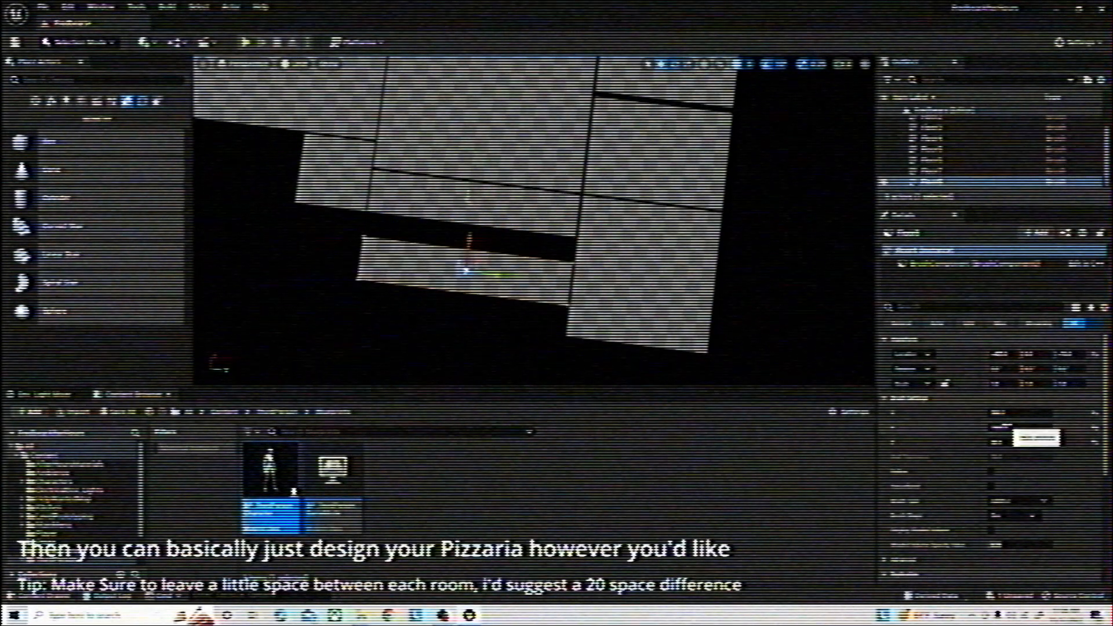
left_click_drag(1004, 413, 1038, 413)
right_click_drag(719, 232, 696, 133)
left_click_drag(738, 115, 748, 115)
mouse_move(696, 174)
right_mouse_down()
mouse_move(748, 168)
mouse_move(759, 180)
mouse_move(783, 168)
mouse_move(713, 180)
right_mouse_up()
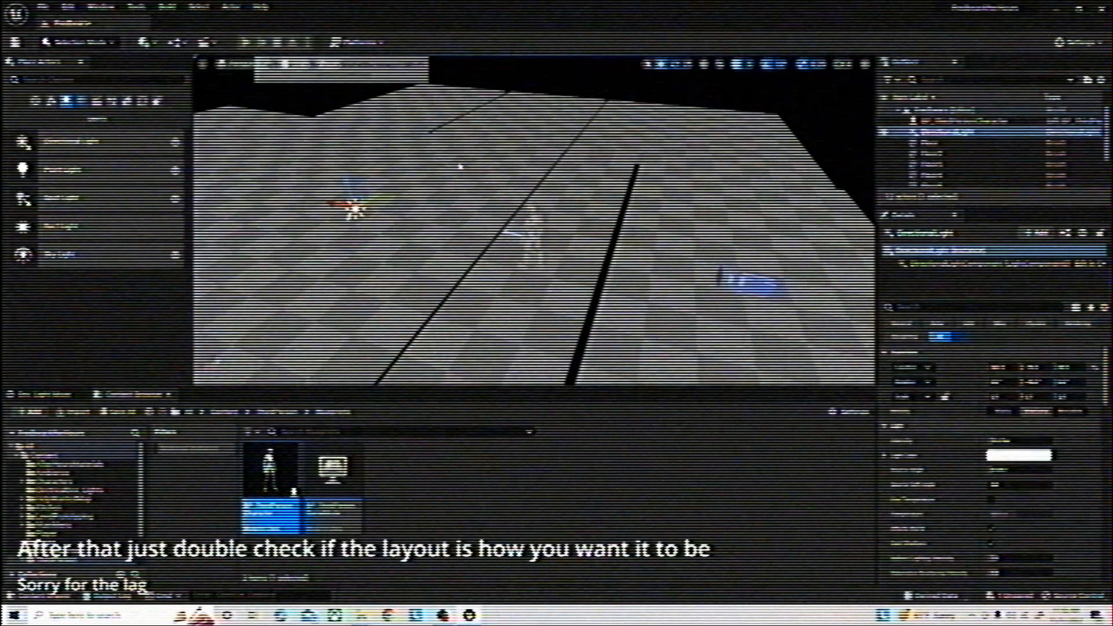
Walk the character across the room floors in play mode to check the layout
key("w")
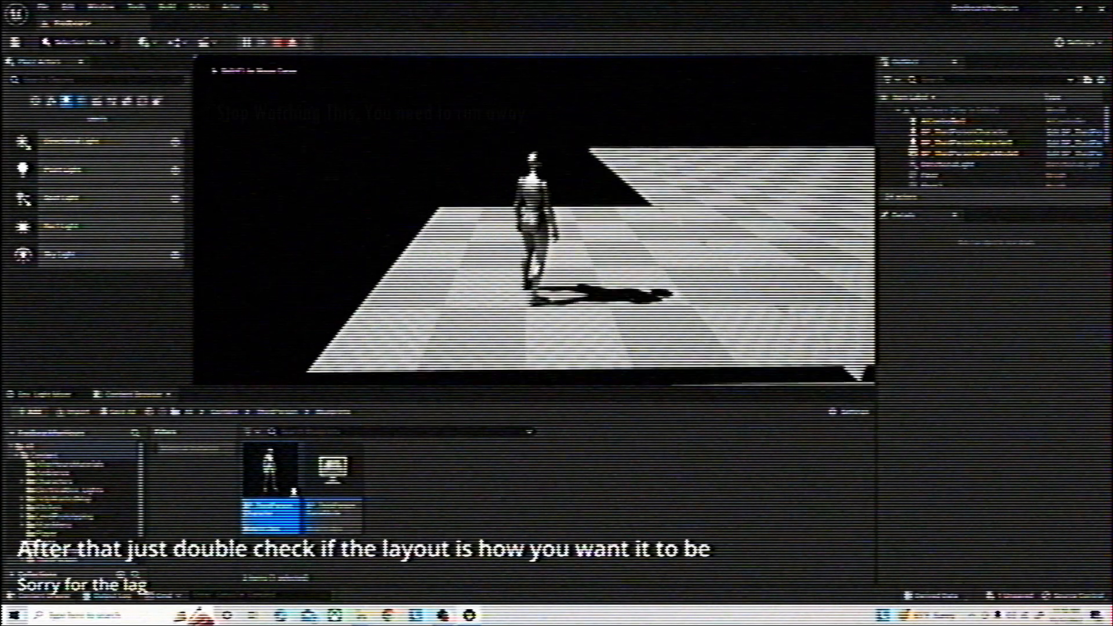
key("w")
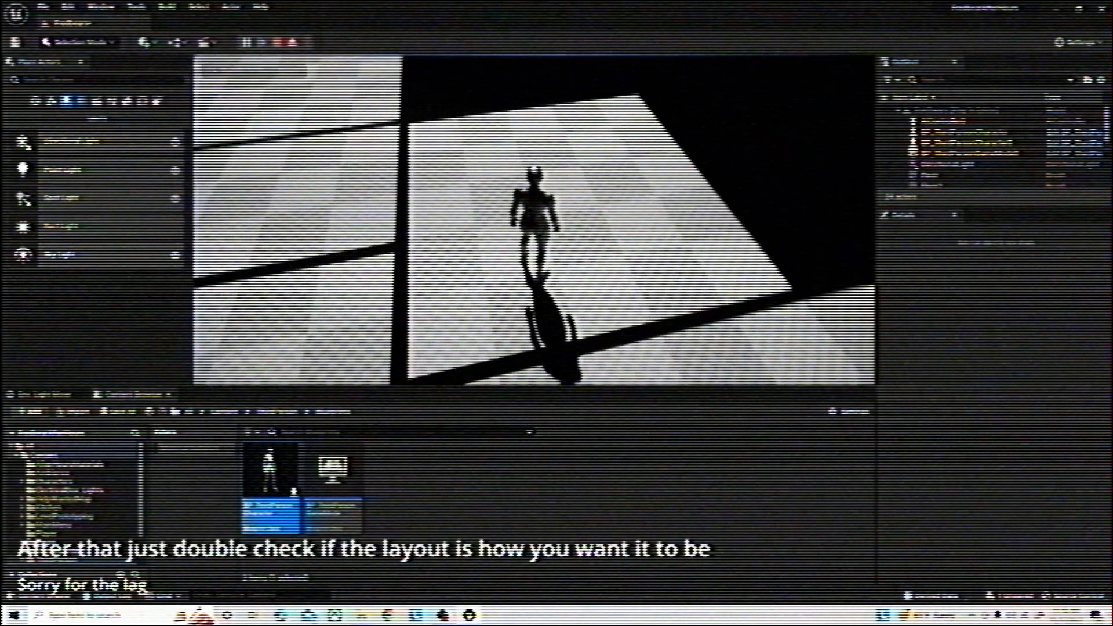
key("w")
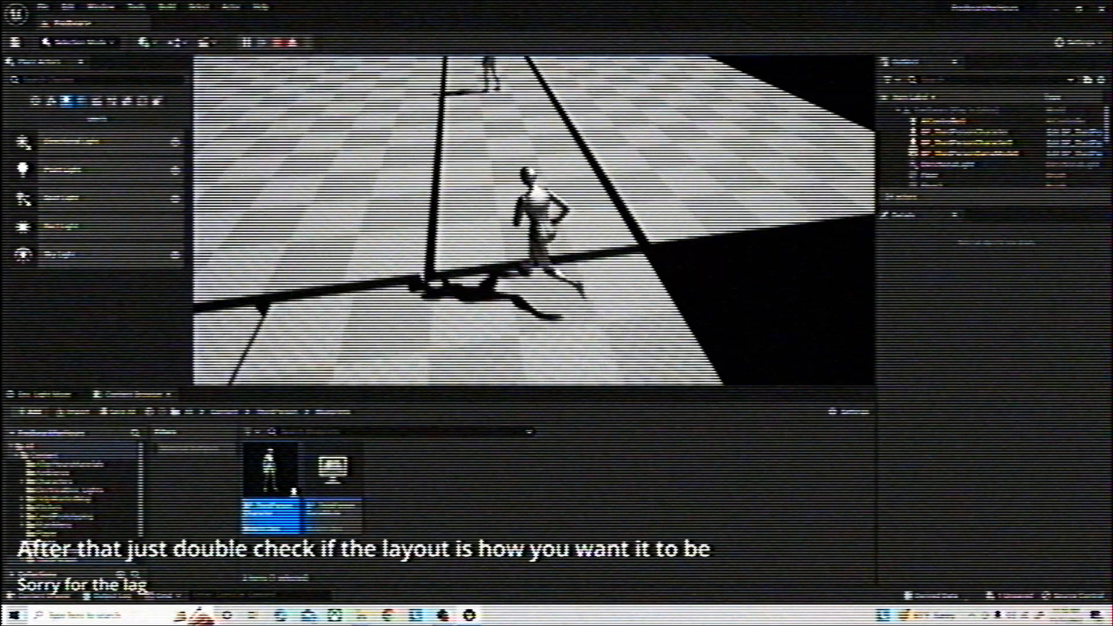
key("a")
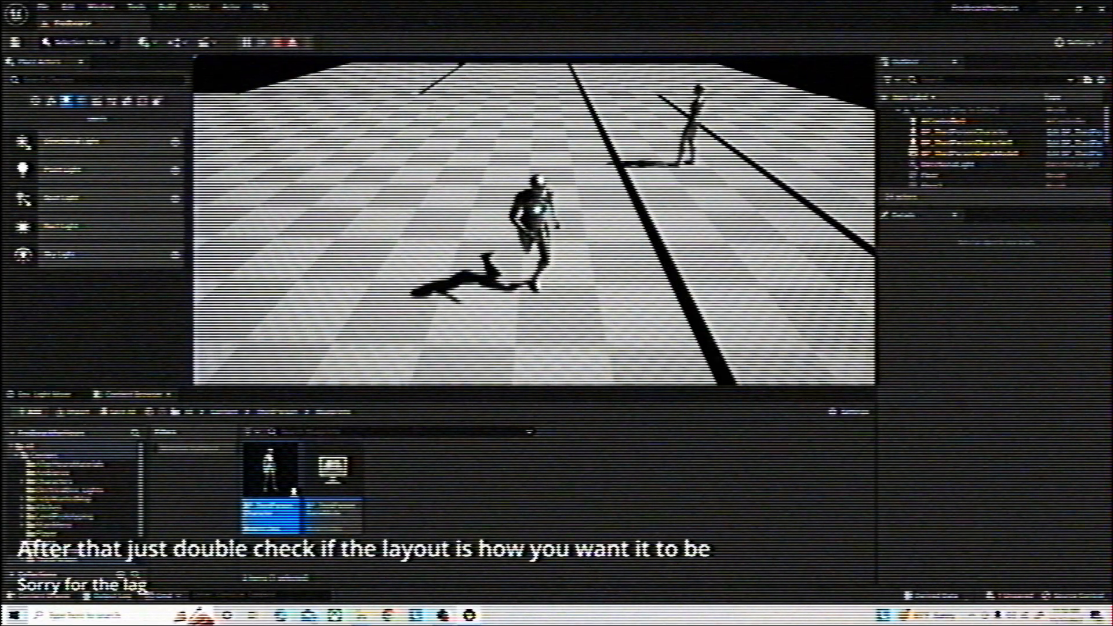
Run across the remaining floors in play mode to finish the layout check, and stop the play session
key("d")
key("a")
key("w")
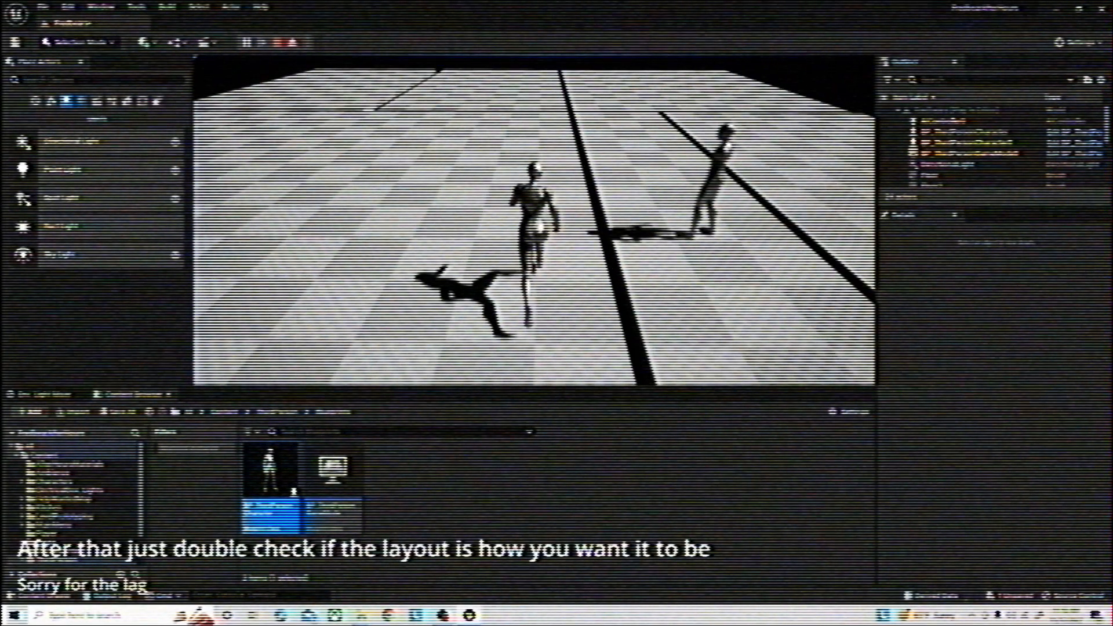
key("w")
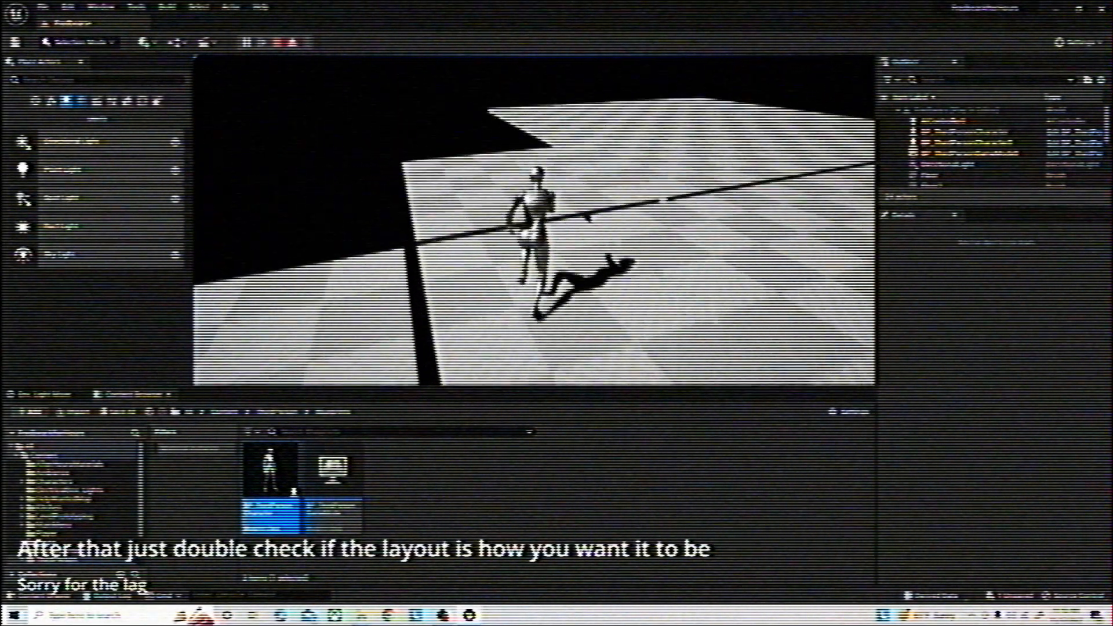
key("d")
key("w")
key("s")
key("d")
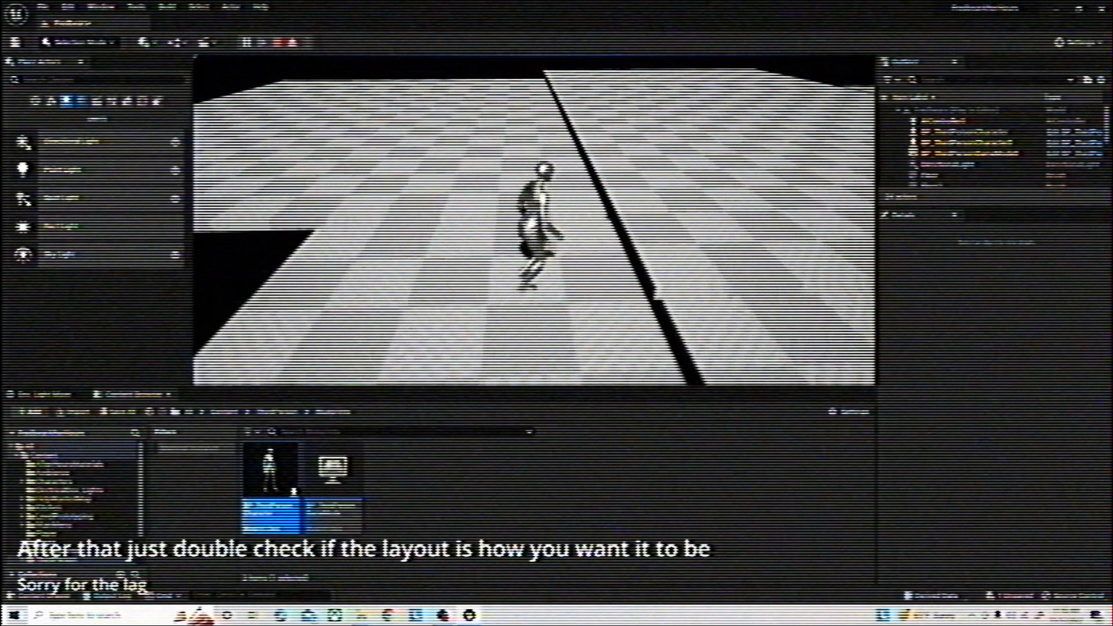
key("super")
left_click(278, 43)
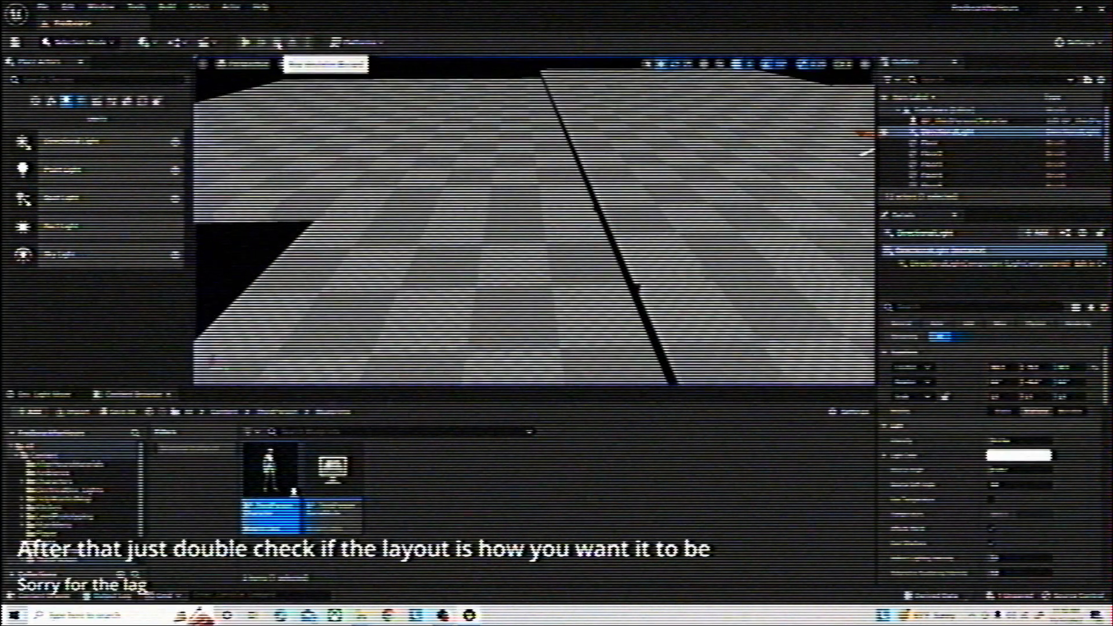
left_click(470, 615)
left_click(544, 572)
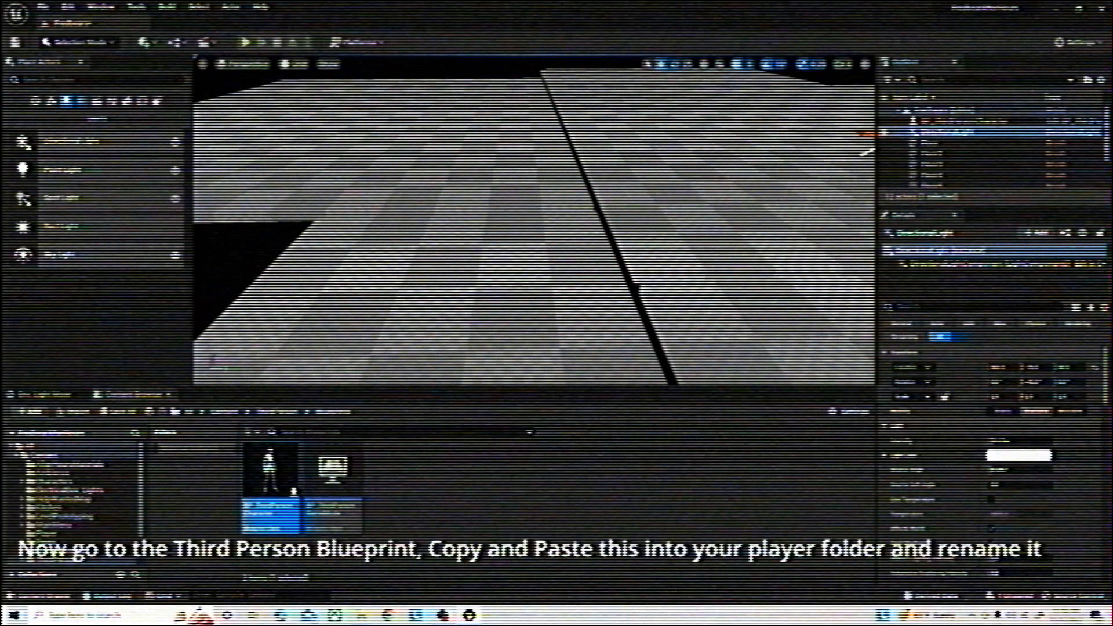
Copy the third-person character blueprint from the ThirdPerson Blueprints folder and paste it into the Player folder
left_click(278, 412)
double_click(292, 466)
left_click(269, 468)
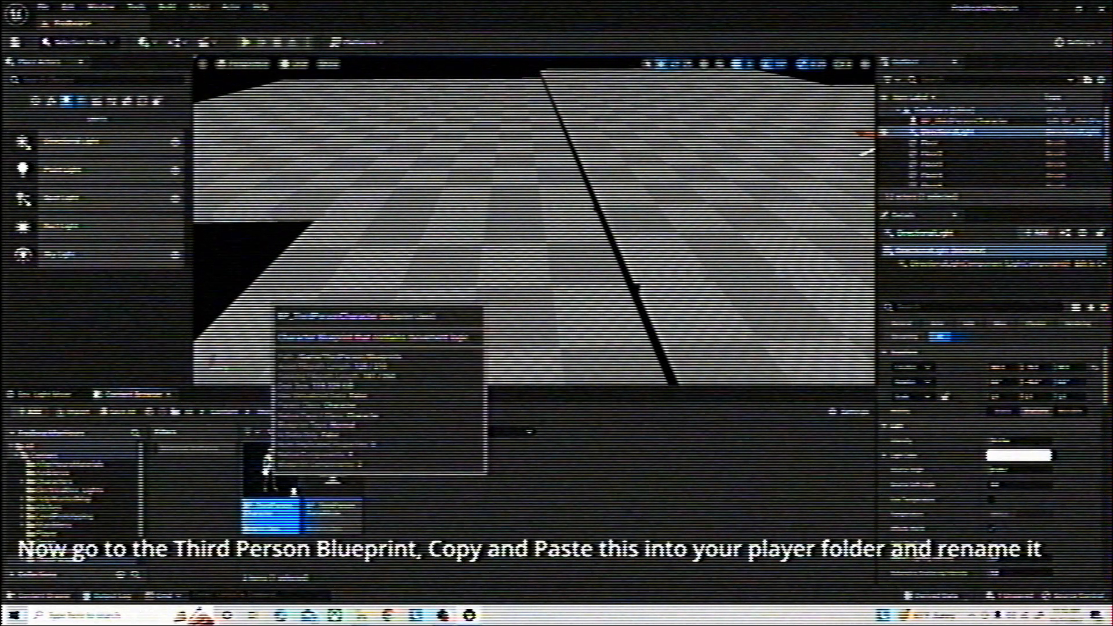
left_click(278, 416)
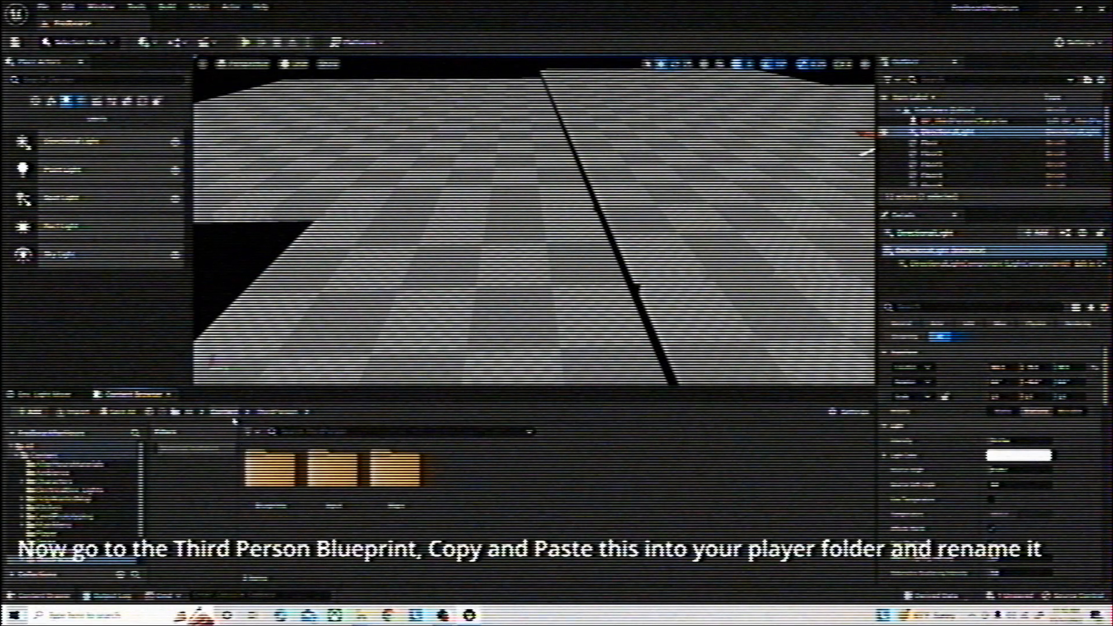
left_click(227, 414)
scroll(634, 490, "down", 2)
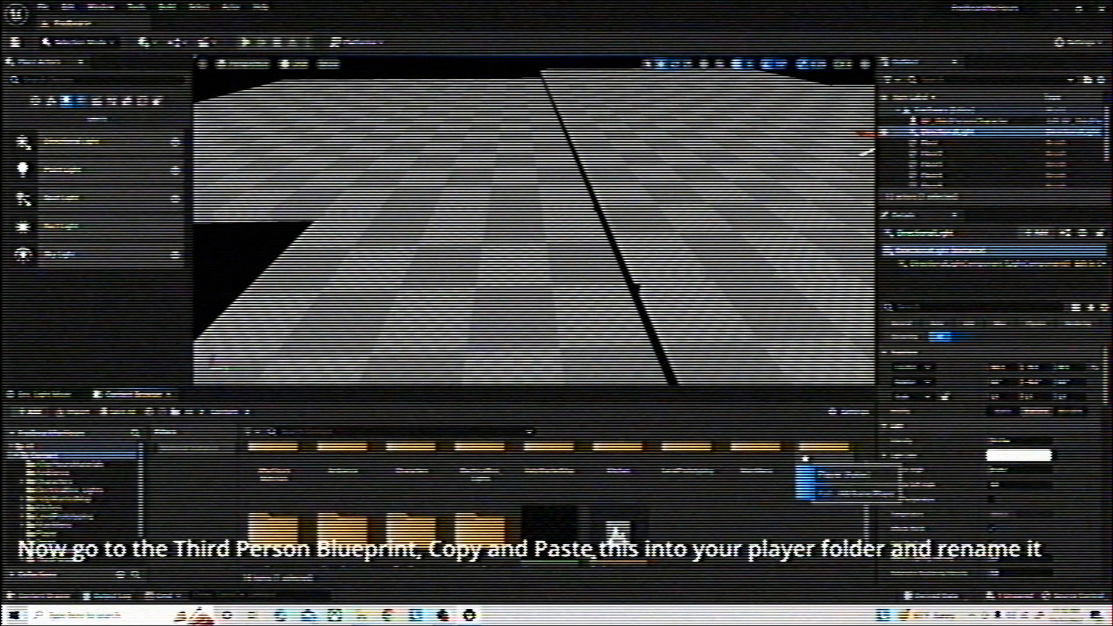
double_click(824, 455)
key("ctrl+v")
Rename the copied character blueprint as BP_Player
left_click(274, 477)
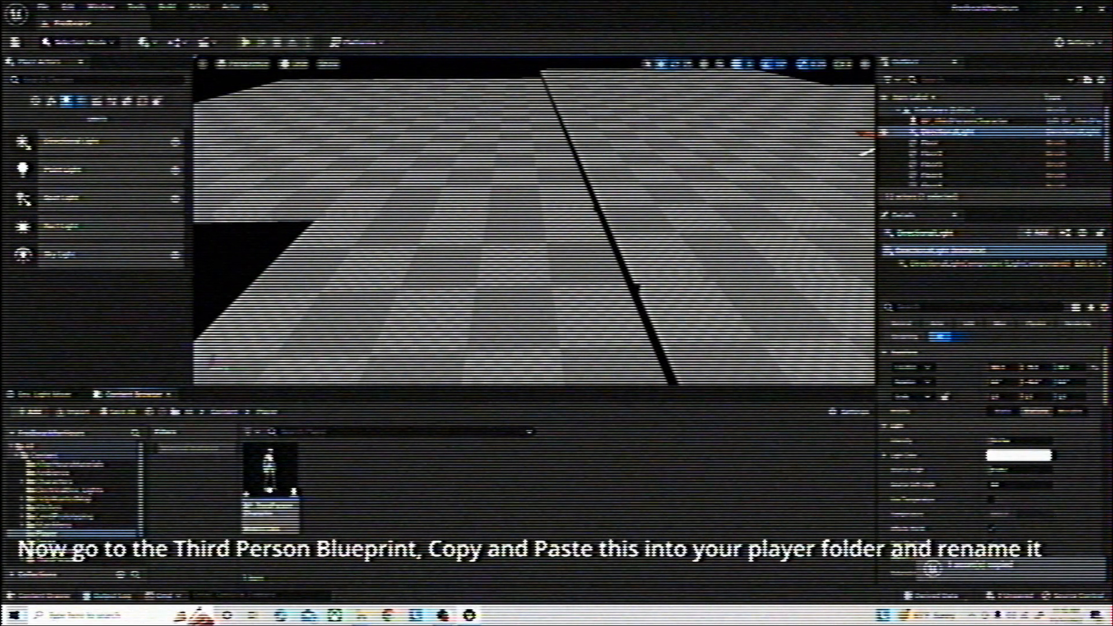
right_click(289, 492)
left_click(330, 272)
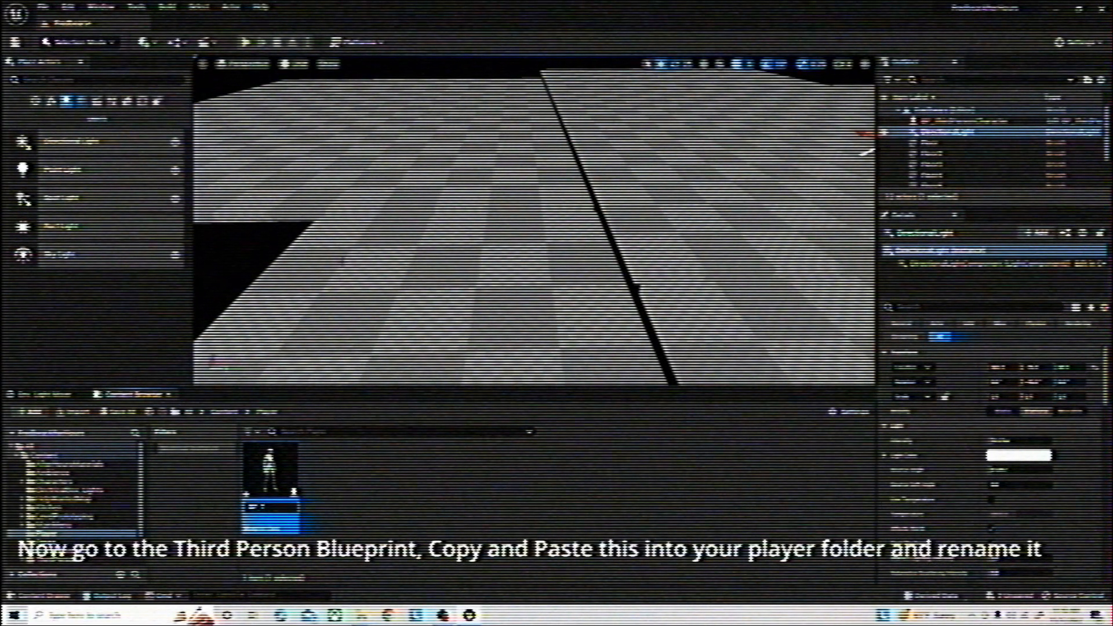
type("BP_Player")
key("Return")
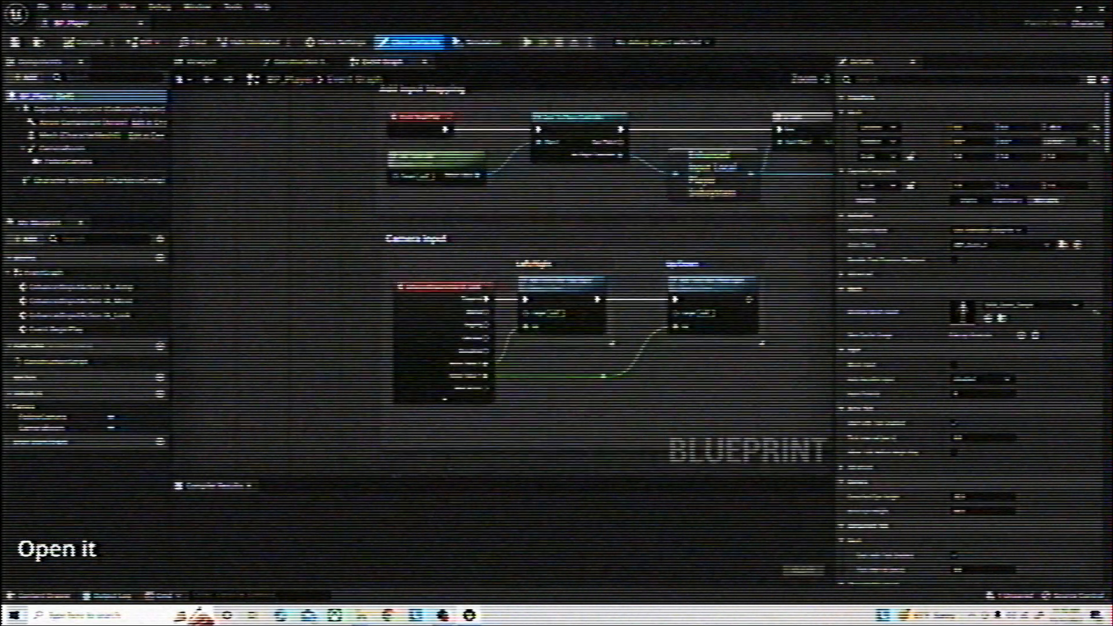
Examine the input mapping, camera input and movement input nodes in the event graph of BP_Player
right_click_drag(580, 359, 423, 351)
right_click_drag(441, 463, 551, 90)
right_click_drag(551, 464, 471, 91)
scroll(406, 290, "down", 4)
scroll(406, 290, "up", 4)
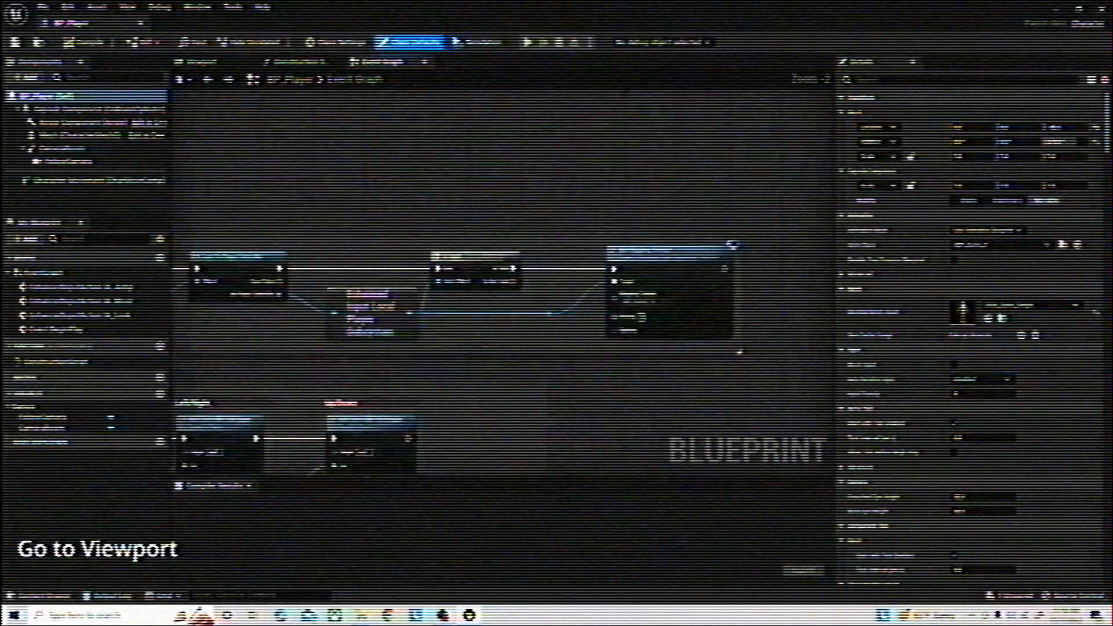
right_click_drag(406, 290, 615, 117)
right_click_drag(464, 418, 581, 133)
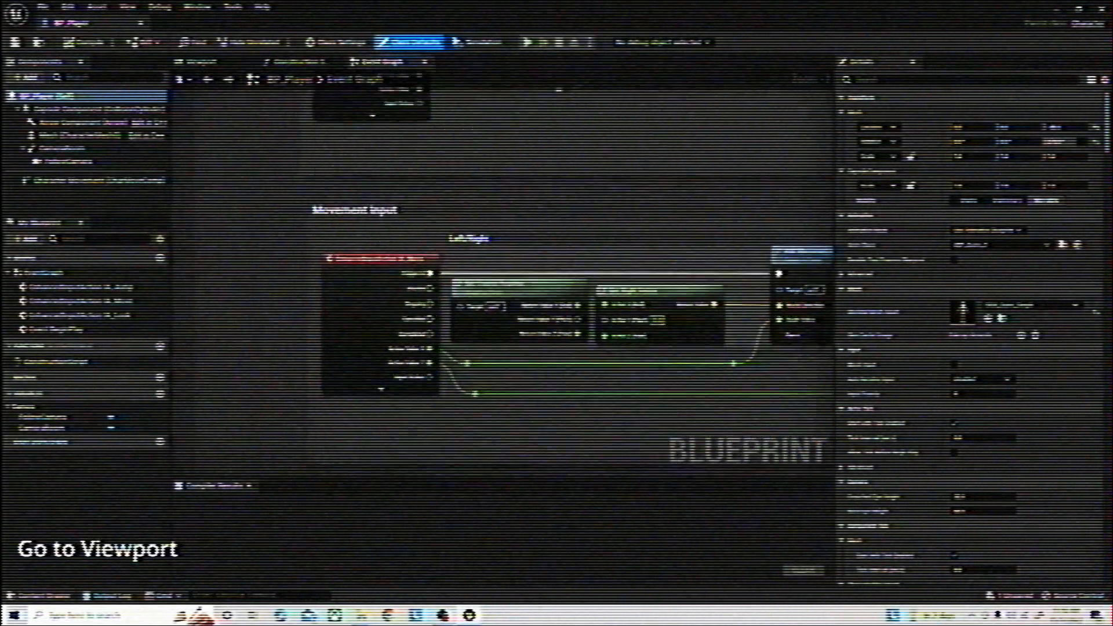
right_click_drag(581, 377, 472, 142)
scroll(472, 142, "down", 1)
right_click_drag(472, 105, 576, 594)
right_click_drag(571, 347, 363, 330)
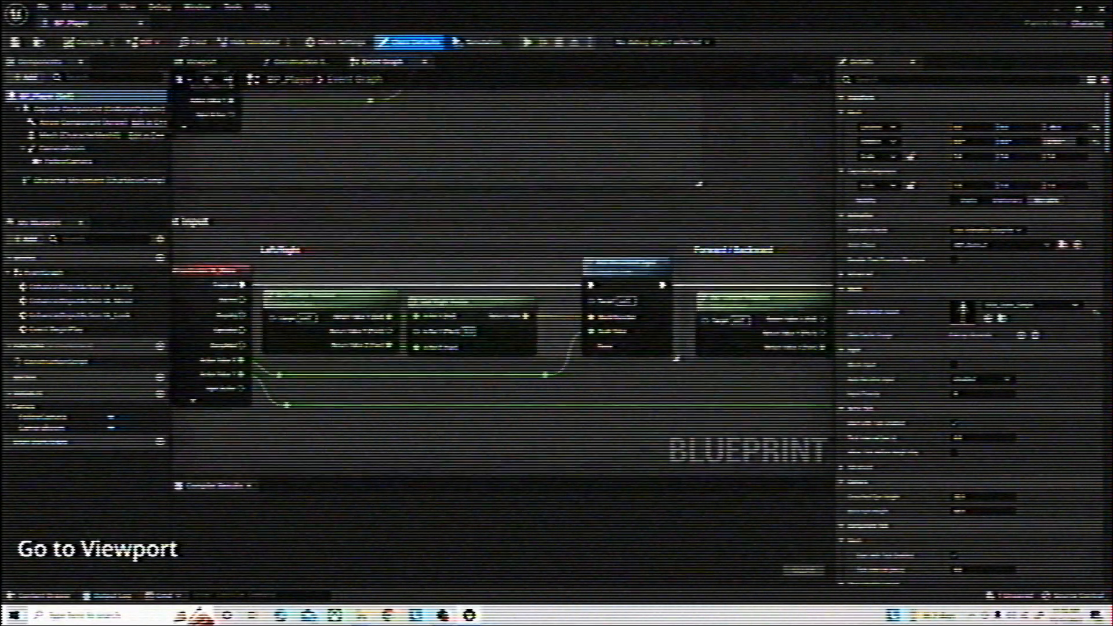
scroll(600, 348, "down", 8)
Assign the translucent material to both material slots of the character mesh in BP_Player
left_click(200, 61)
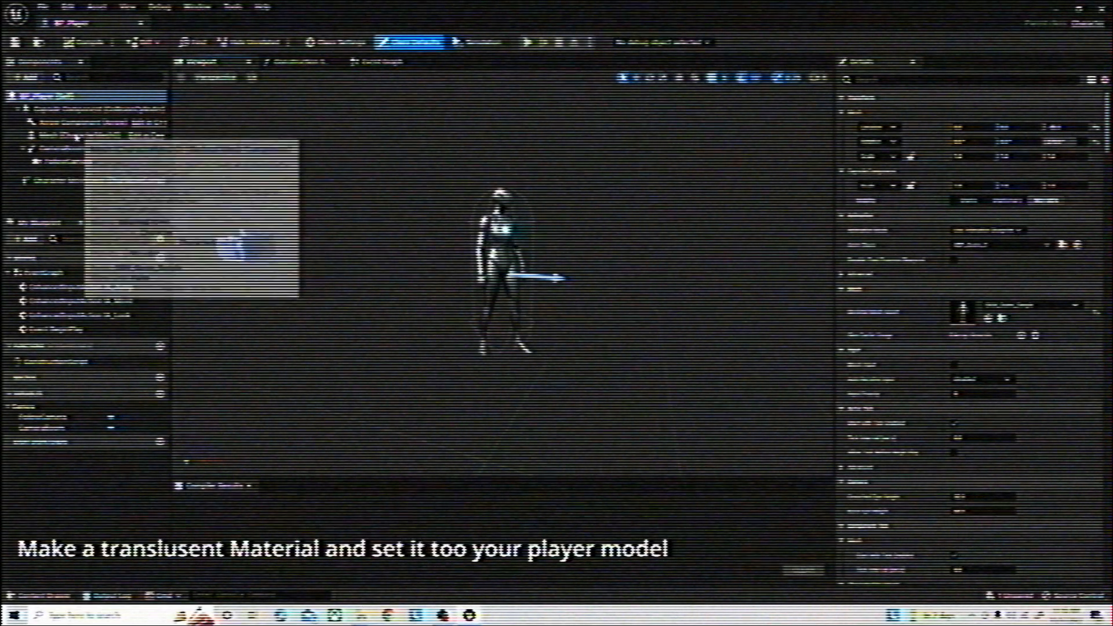
left_click(69, 135)
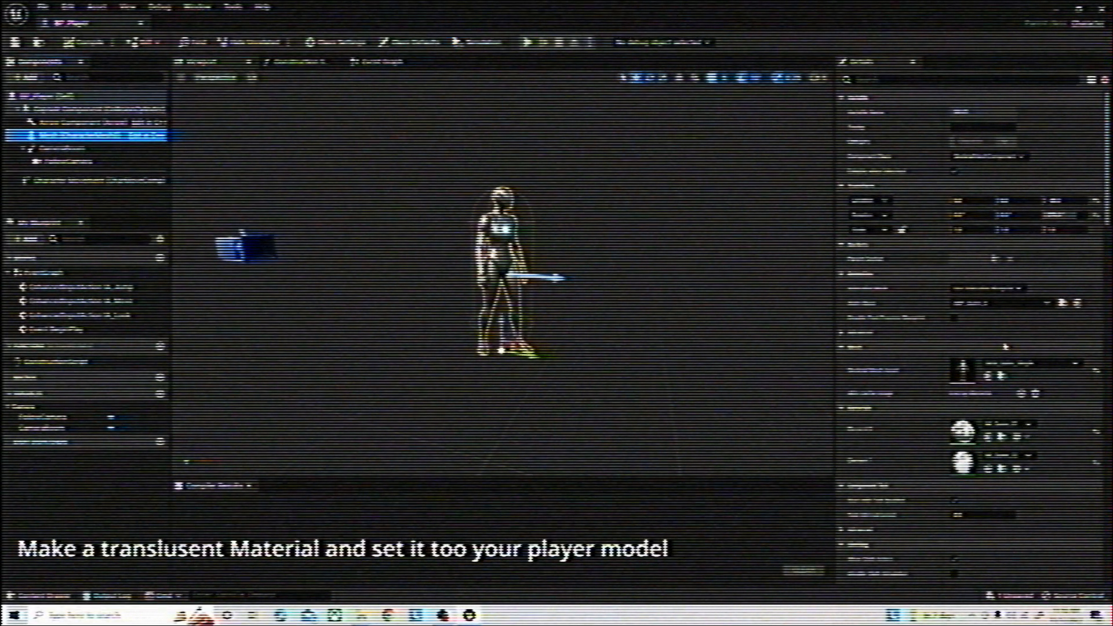
scroll(1005, 348, "down", 3)
left_click(1007, 322)
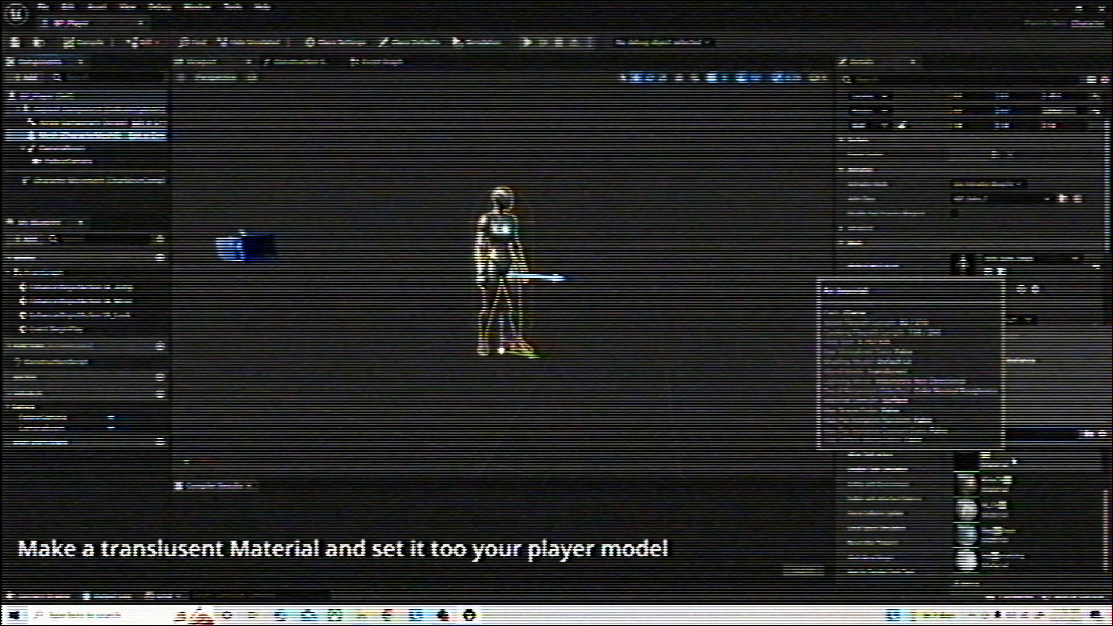
left_click(1017, 455)
left_click(1015, 354)
left_click(1014, 354)
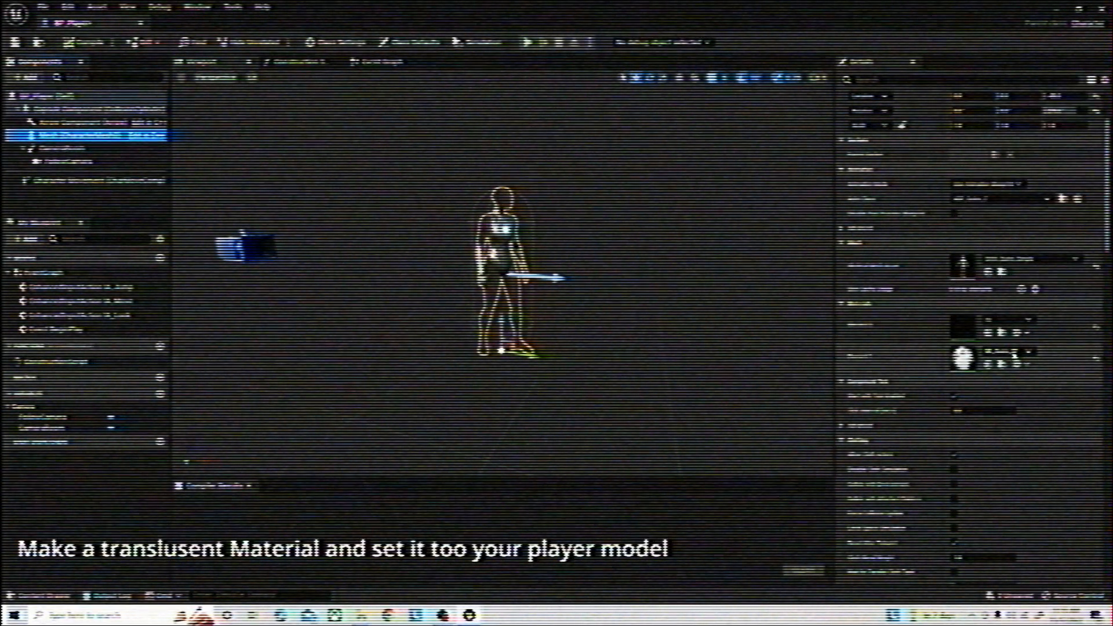
left_click(1014, 352)
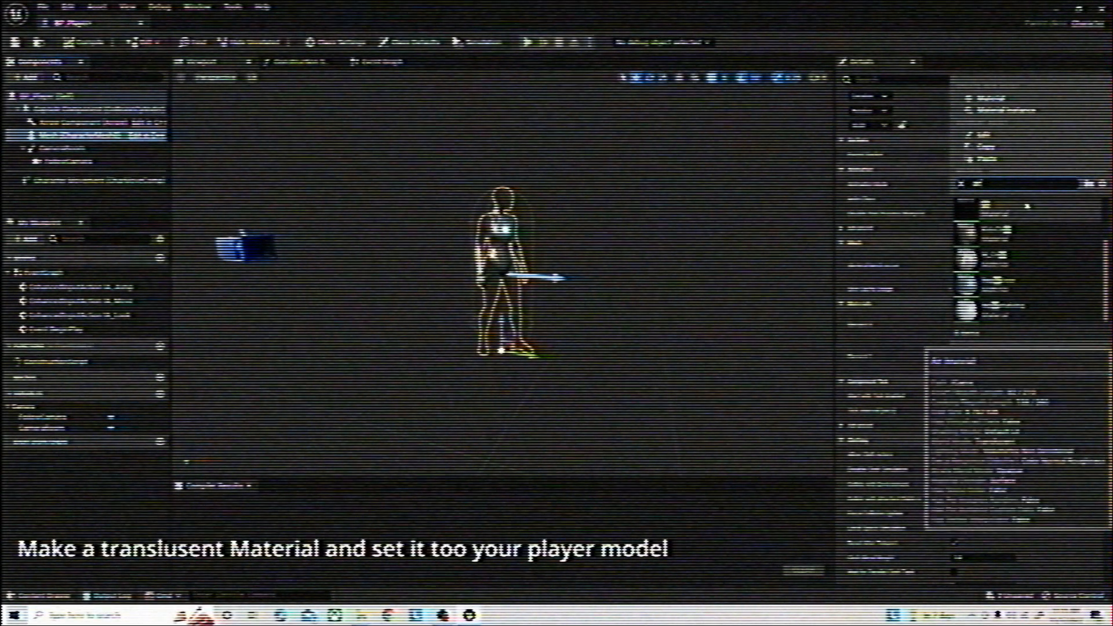
left_click(1027, 207)
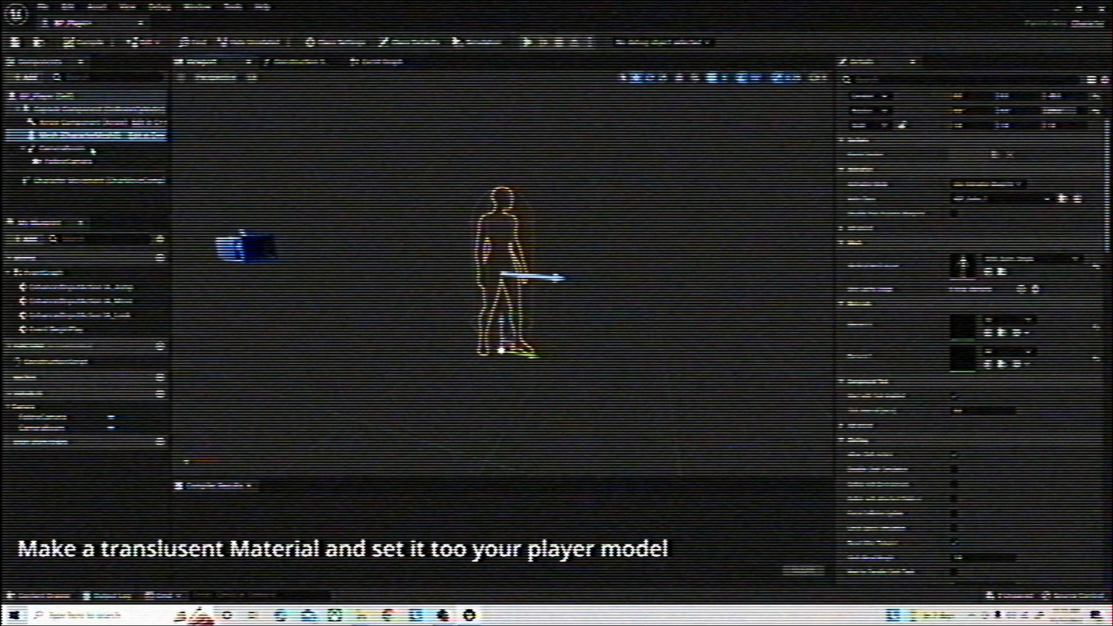
Delete the CameraBoom component and make FollowCamera a child of the character mesh
left_click(69, 148)
key("Delete")
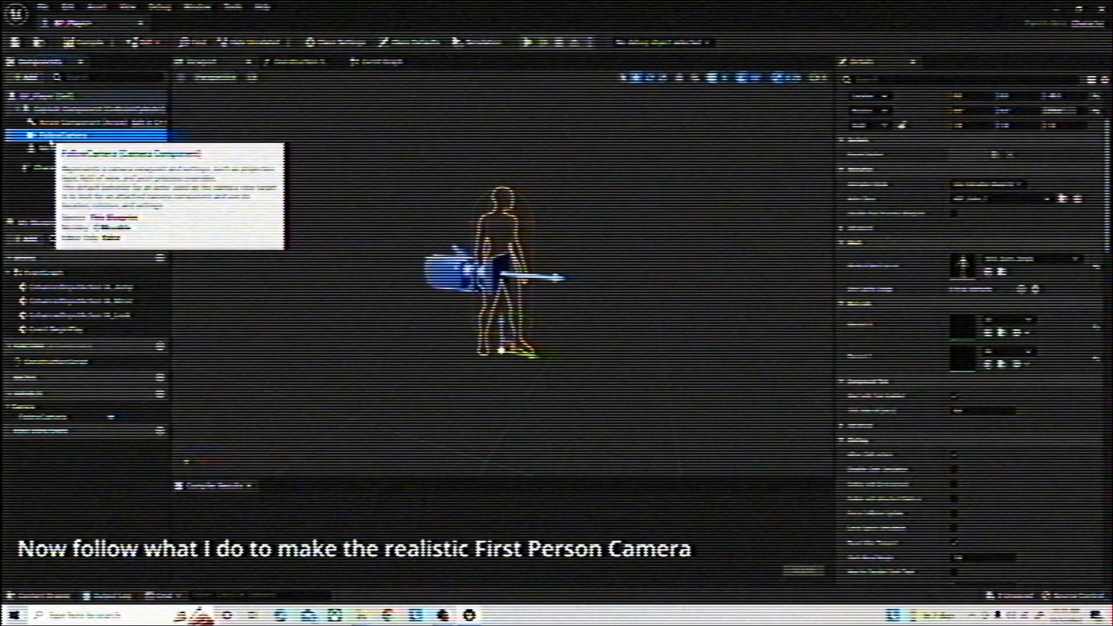
left_click(51, 136)
left_click_drag(50, 151, 50, 151)
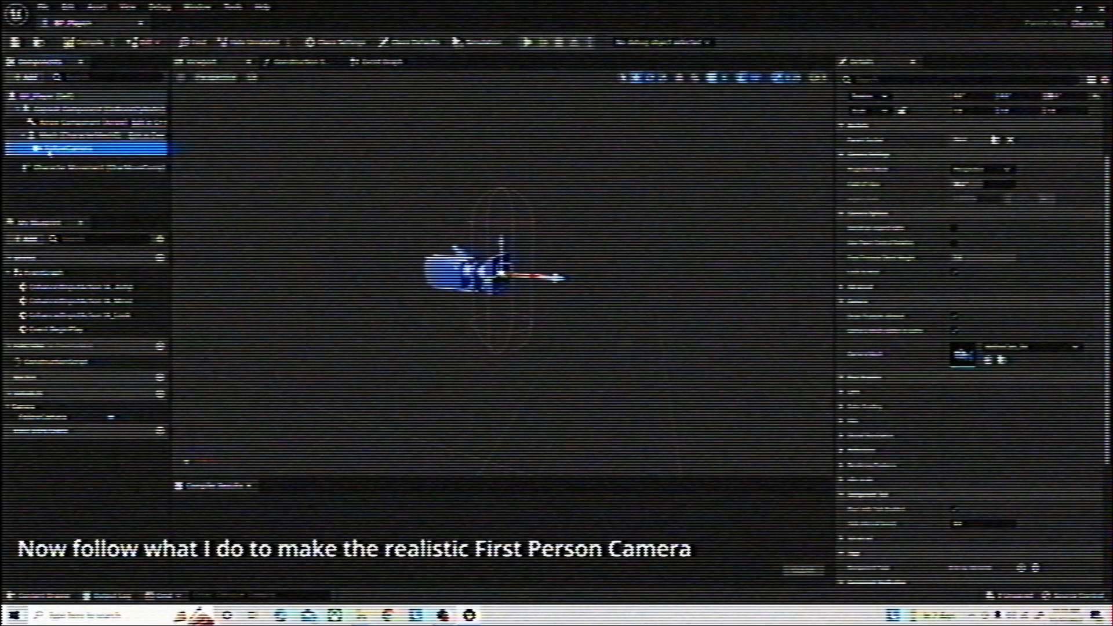
Rename the follow camera component as Camera and set its parent socket to the head bone
scroll(909, 119, "up", 3)
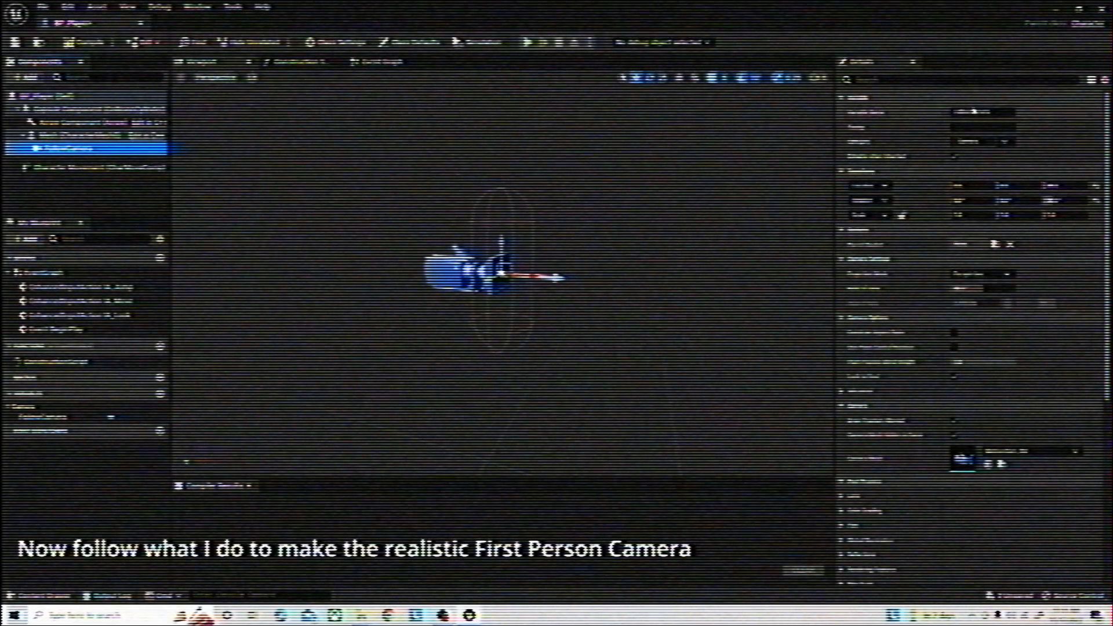
left_click_drag(954, 111, 974, 112)
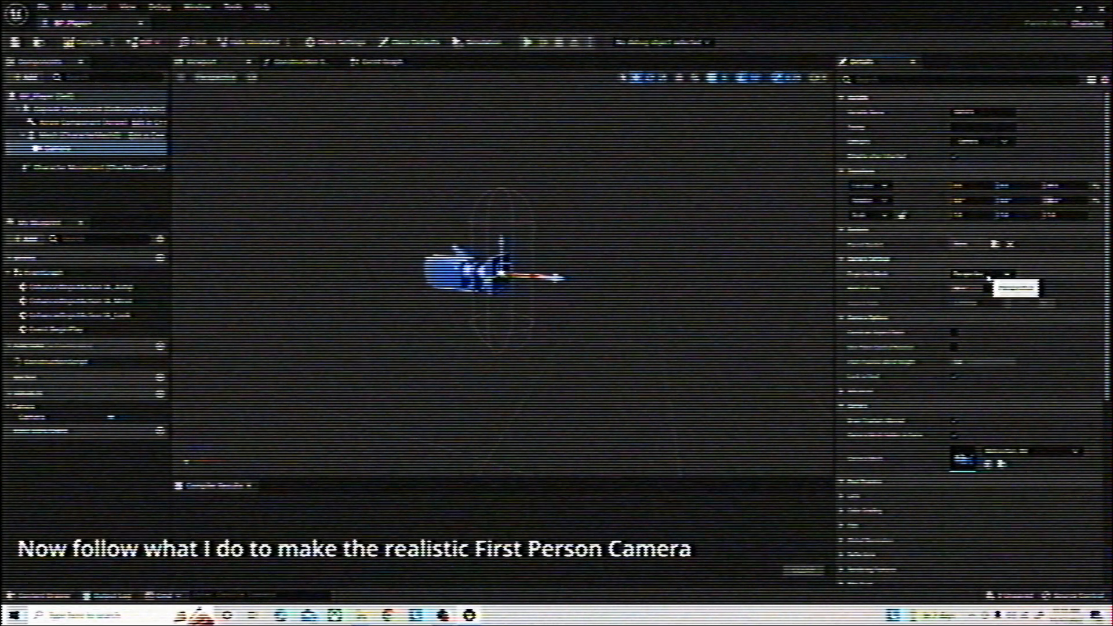
left_click(994, 244)
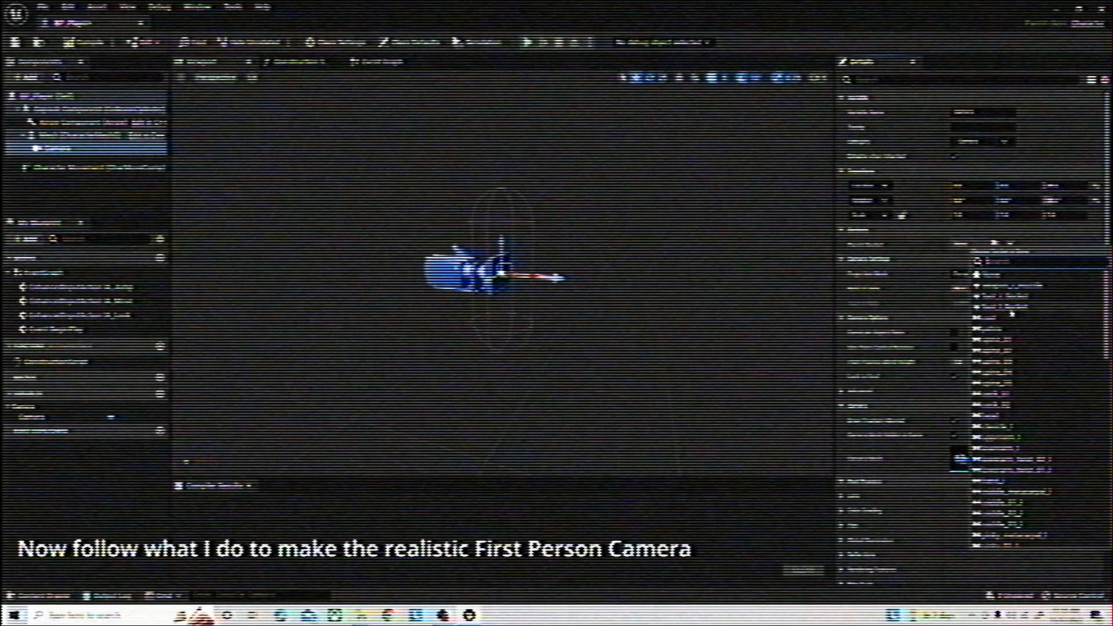
scroll(1015, 355, "down", 5)
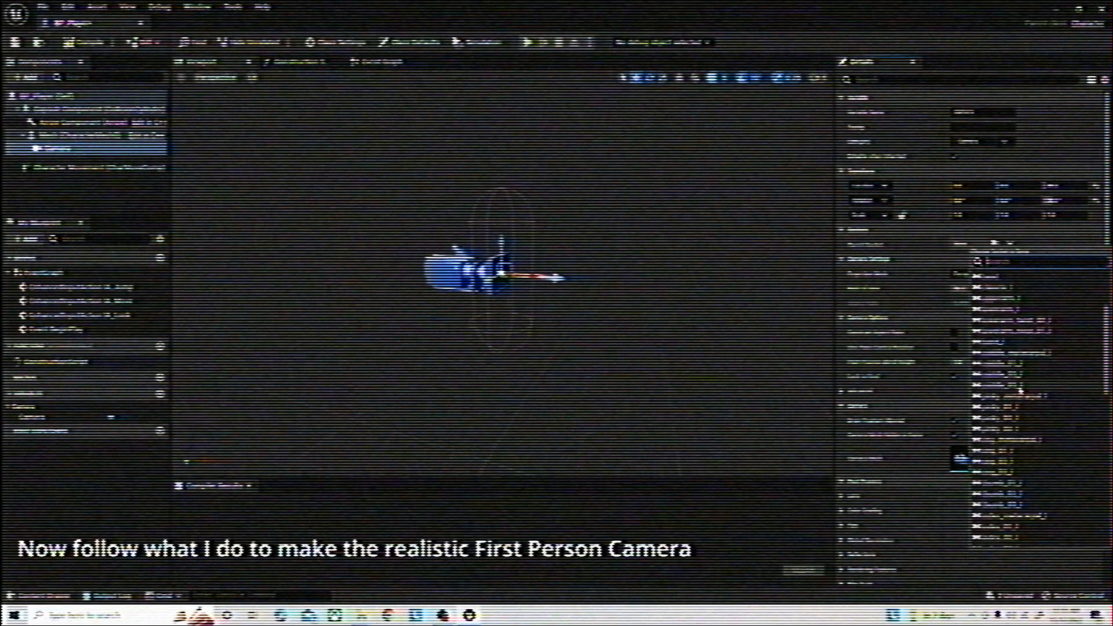
scroll(1015, 374, "down", 5)
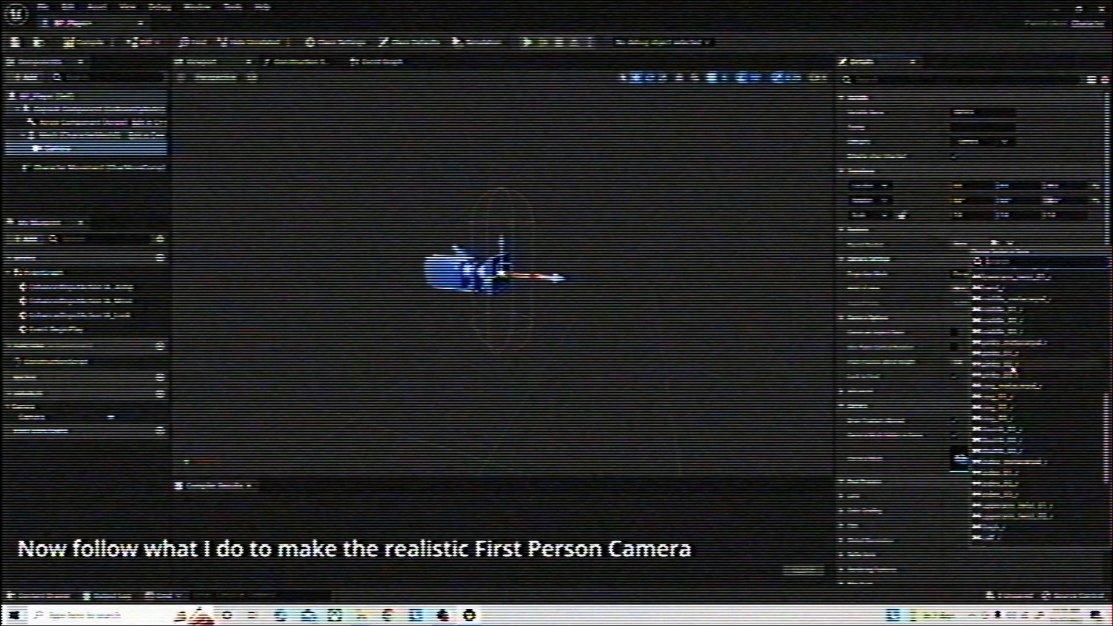
scroll(1012, 369, "down", 5)
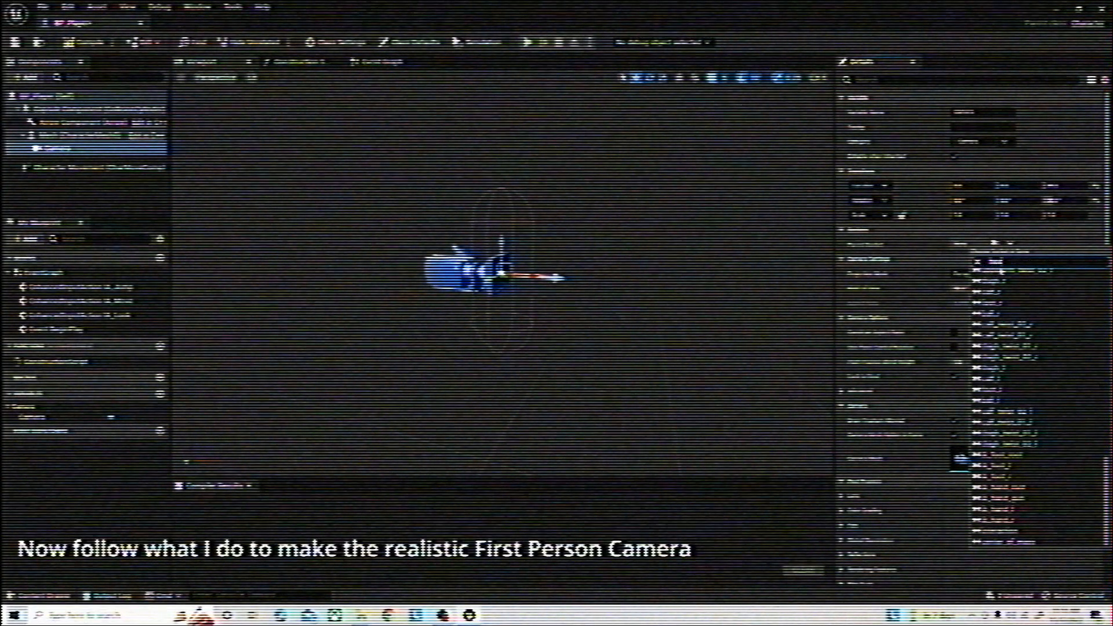
left_click(1000, 271)
left_click(1004, 275)
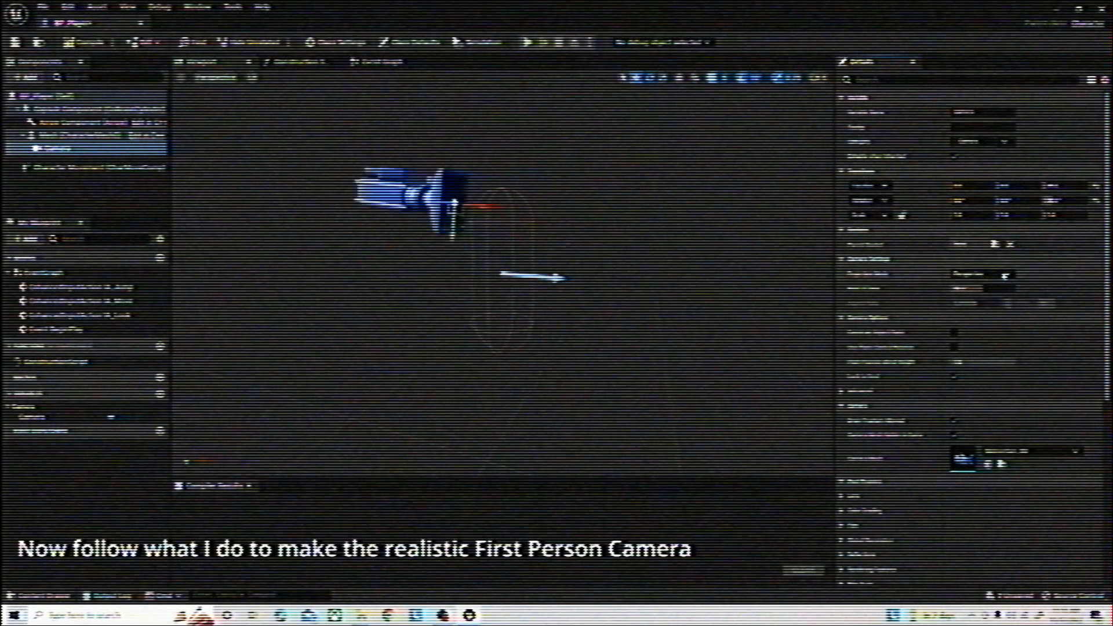
Rotate and move the camera to face forward at head height, with Use Pawn Control Rotation enabled
mouse_move(665, 142)
right_mouse_down()
mouse_move(614, 142)
mouse_move(665, 142)
right_mouse_up()
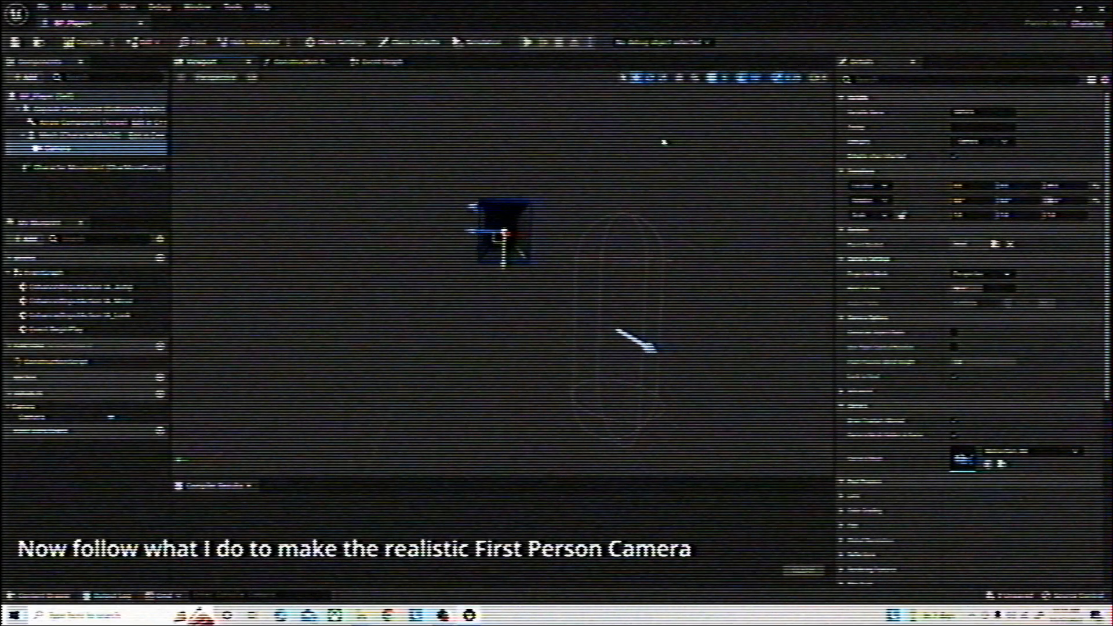
key("e")
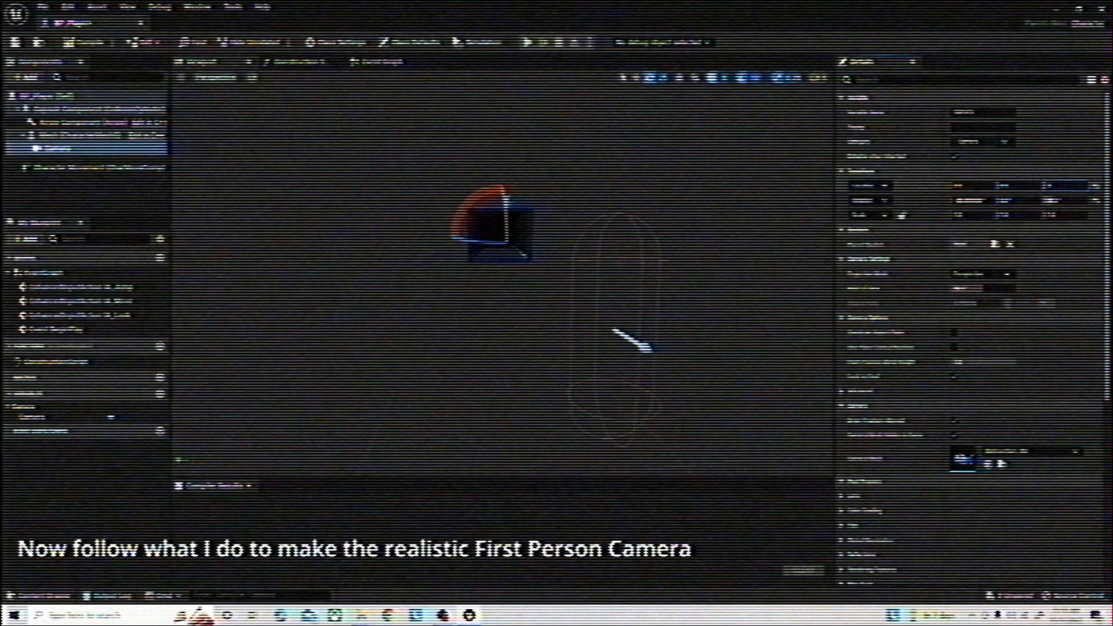
key("Return")
right_click_drag(504, 272, 608, 275)
left_click(633, 77)
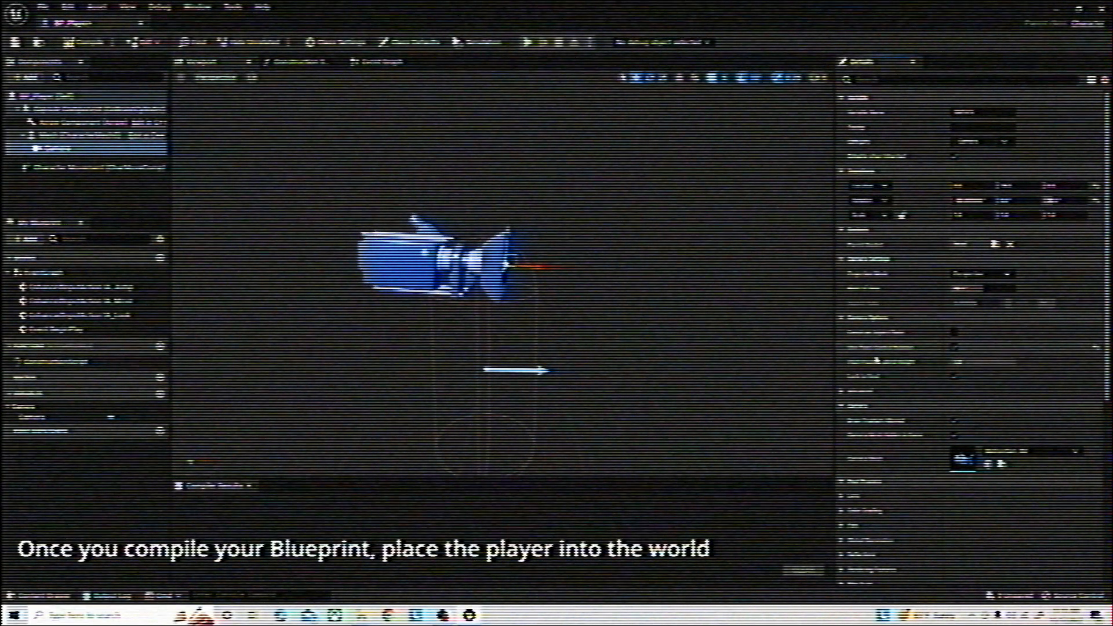
Compile the BP_Player blueprint and return to the floor layout in the level
left_click(81, 42)
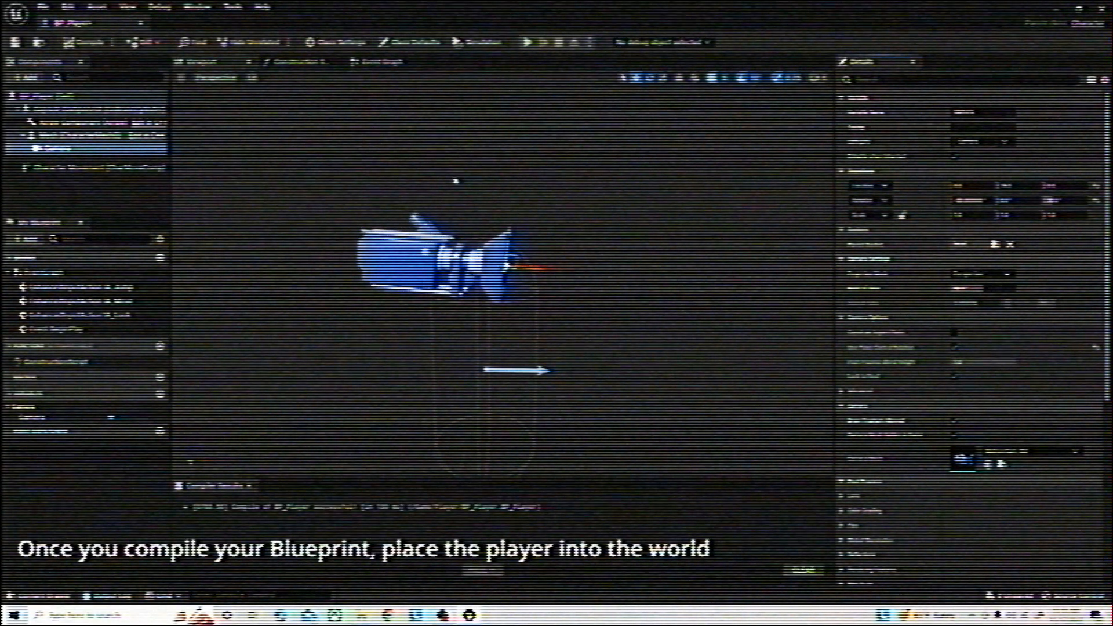
left_click(1059, 9)
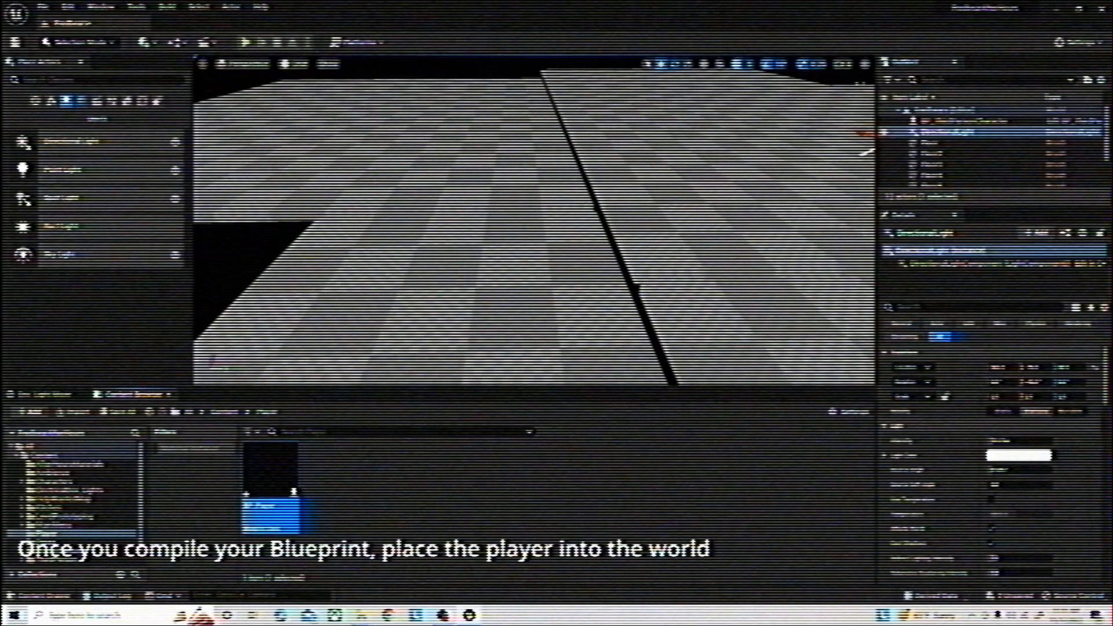
right_click_drag(719, 174, 678, 220)
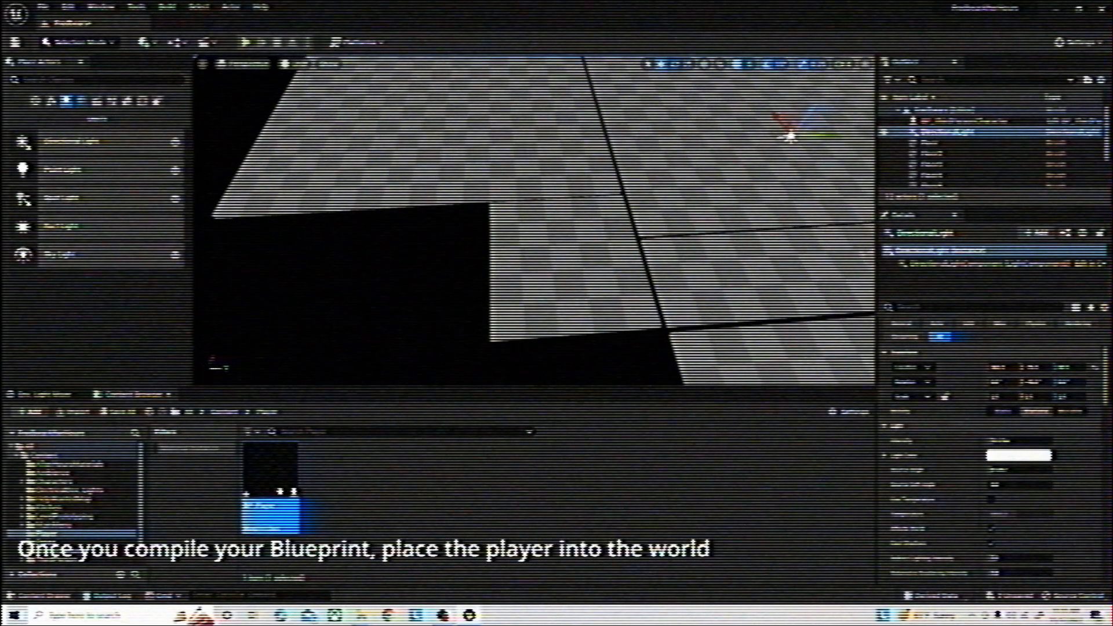
Place BP_Player on the small outer floor section and set its Auto Possess Player to Player 0
left_click_drag(282, 492, 566, 223)
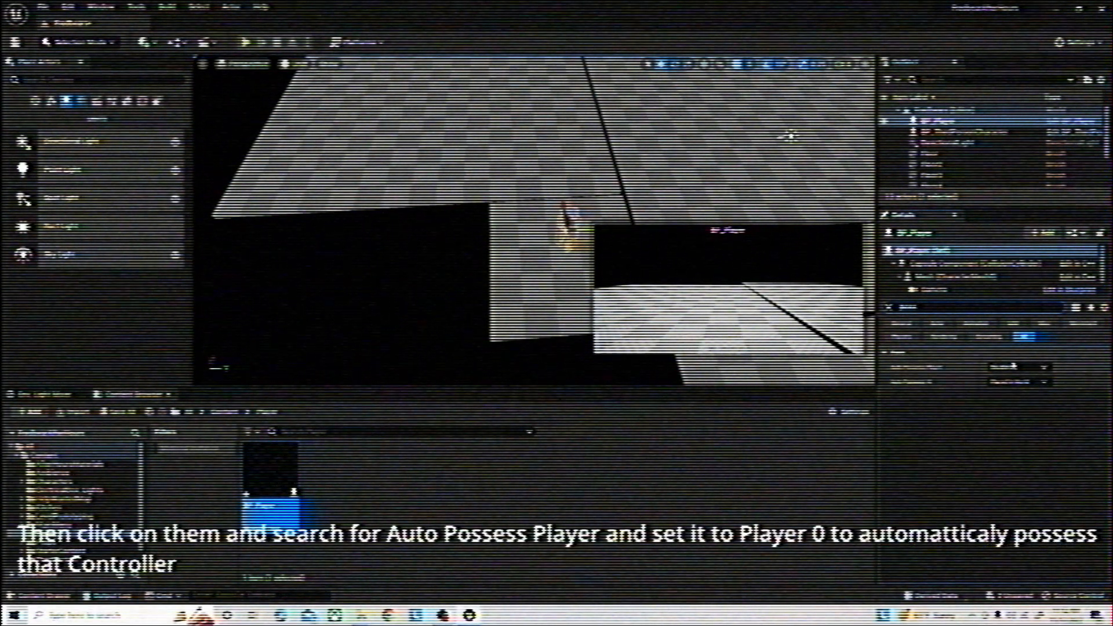
left_click(1013, 366)
left_click(1011, 388)
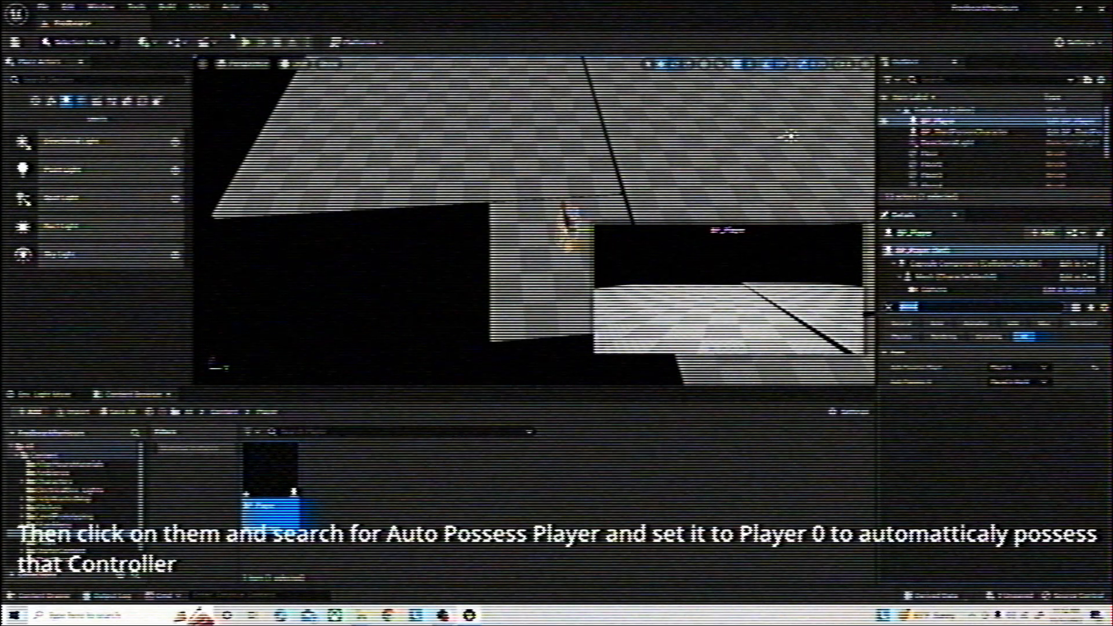
Play-test the level from the player's first-person camera and return to editing the floor layout
left_click(246, 41)
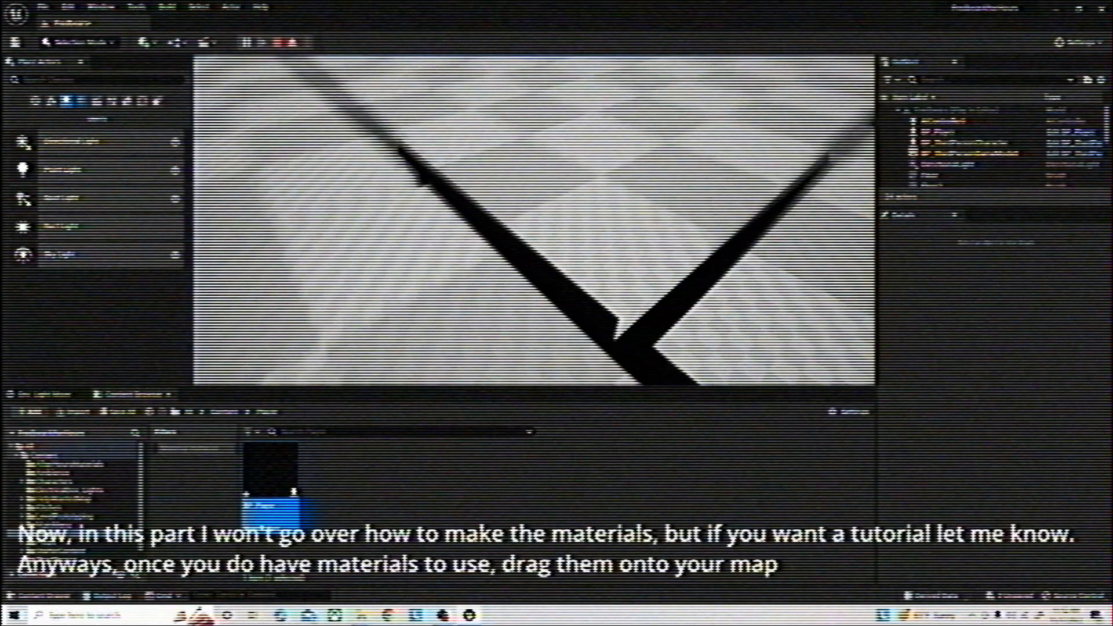
key("Escape")
right_click_drag(340, 88, 510, 116)
key("w")
Open the project's materials folder, examine the M_Ceramic_Tile_Checker material graph and return to the level
left_click(233, 412)
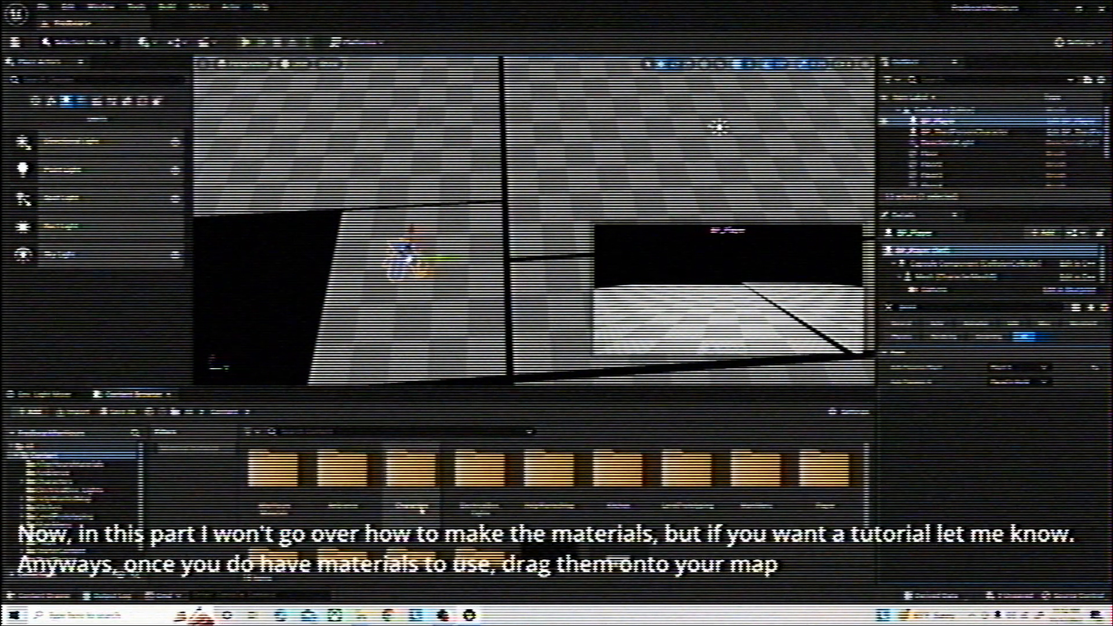
double_click(266, 489)
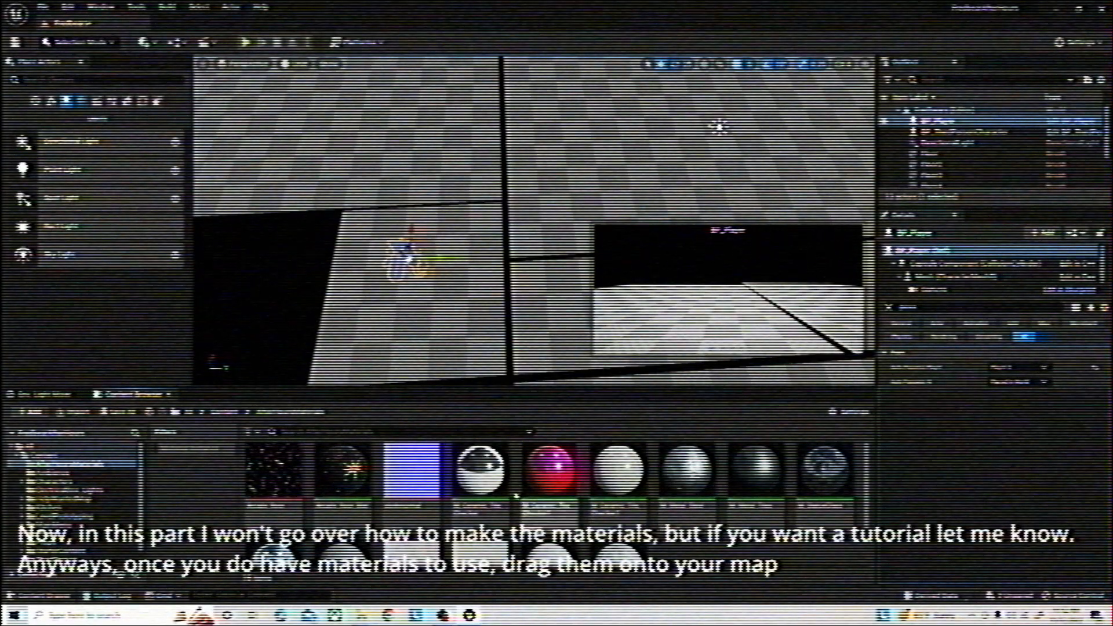
left_click(500, 485)
double_click(500, 485)
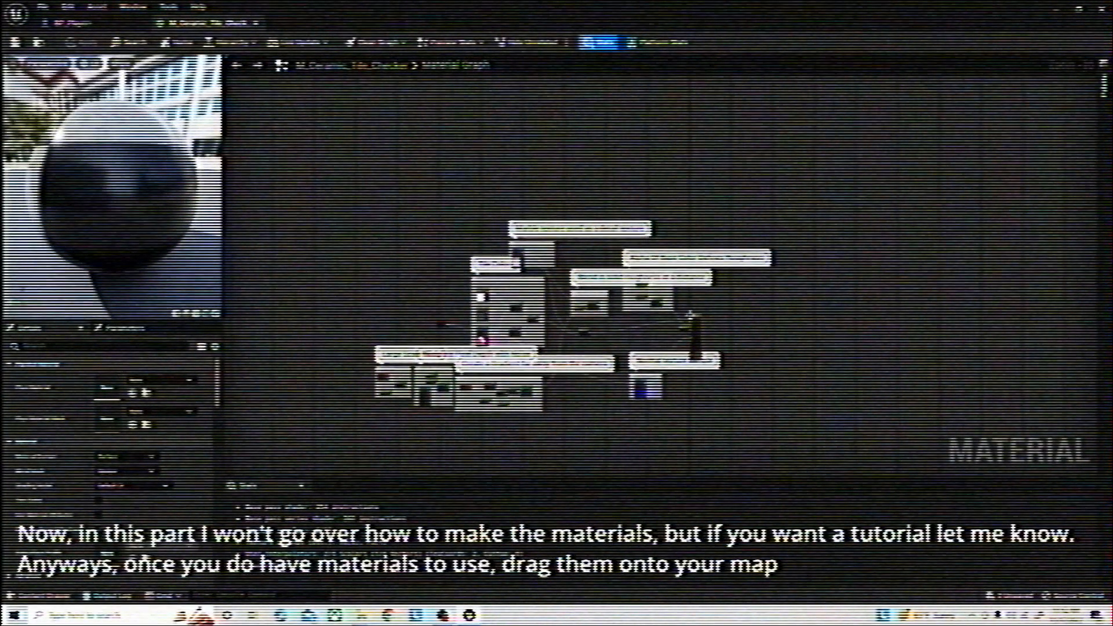
left_click(1059, 15)
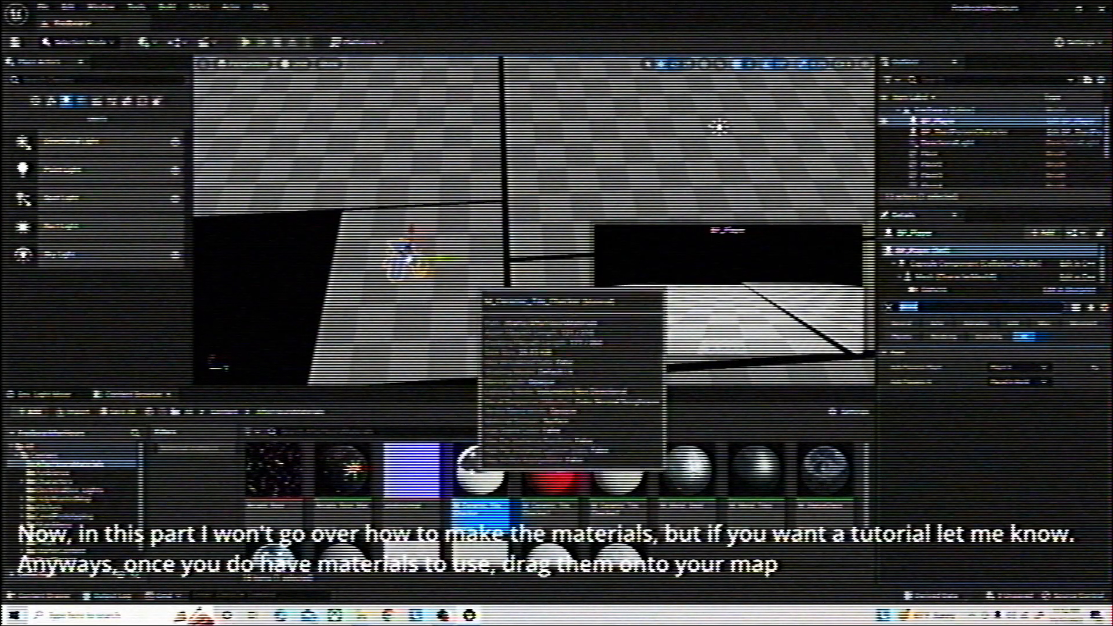
Apply the M_Ceramic_Tile_Checker material to the player's starting floor, the adjoining corridor and the central room floors
right_click_drag(533, 220, 496, 258)
left_click_drag(480, 470, 526, 278)
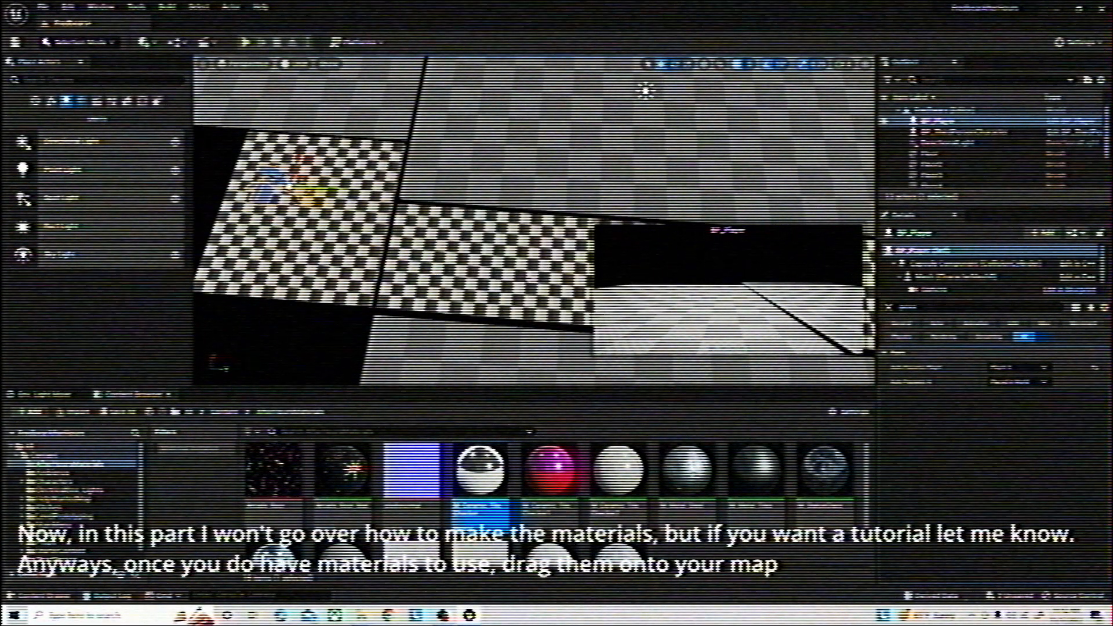
mouse_move(526, 278)
right_mouse_down()
mouse_move(556, 284)
mouse_move(536, 296)
right_mouse_up()
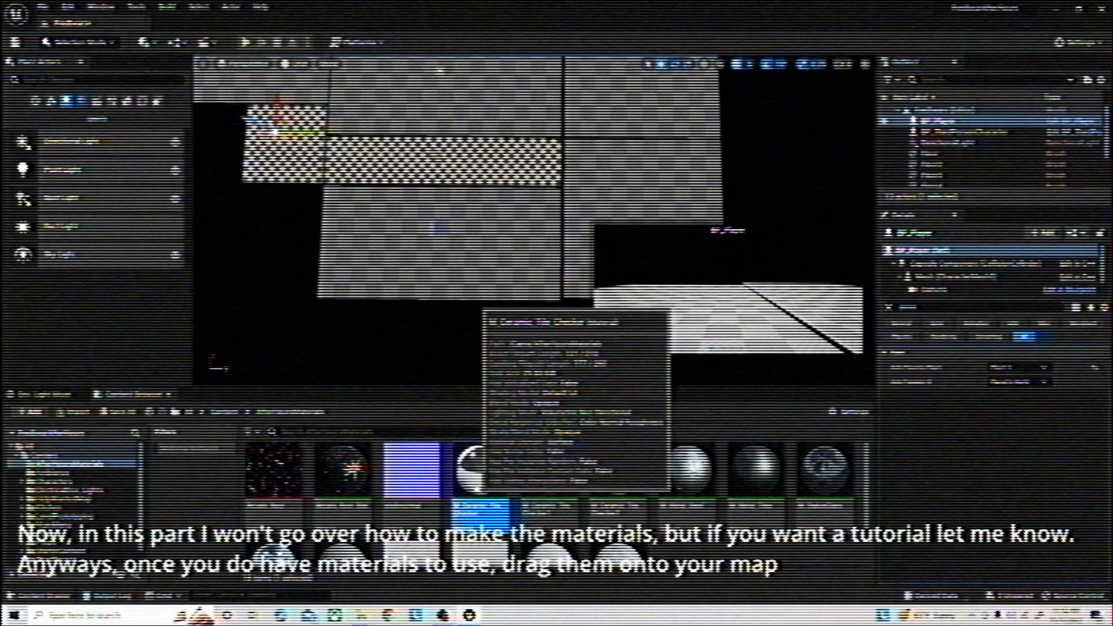
left_click_drag(480, 470, 513, 250)
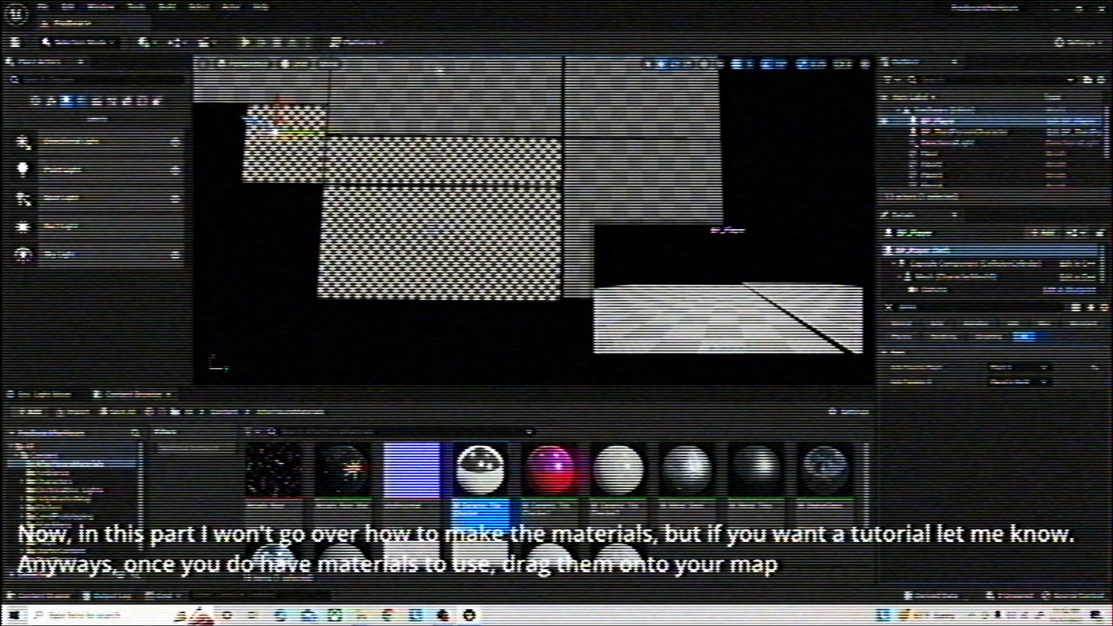
left_click_drag(480, 469, 587, 168)
mouse_move(586, 168)
right_mouse_down()
mouse_move(452, 159)
mouse_move(568, 168)
right_mouse_up()
left_click_drag(479, 472, 538, 184)
right_click_drag(538, 184, 580, 168)
left_click_drag(480, 469, 470, 225)
right_click_drag(470, 225, 452, 232)
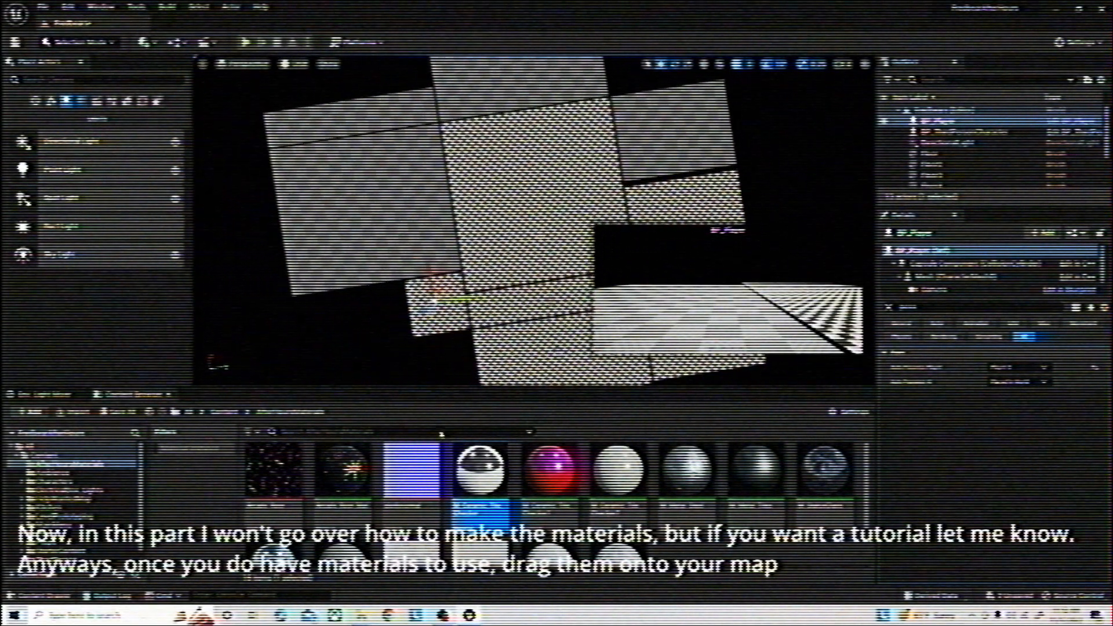
Apply the M_Ceramic_Tile_Checker material to the remaining plain floors on both sides of the central room
left_click_drag(480, 470, 393, 198)
left_click_drag(478, 471, 400, 117)
left_click_drag(479, 464, 673, 131)
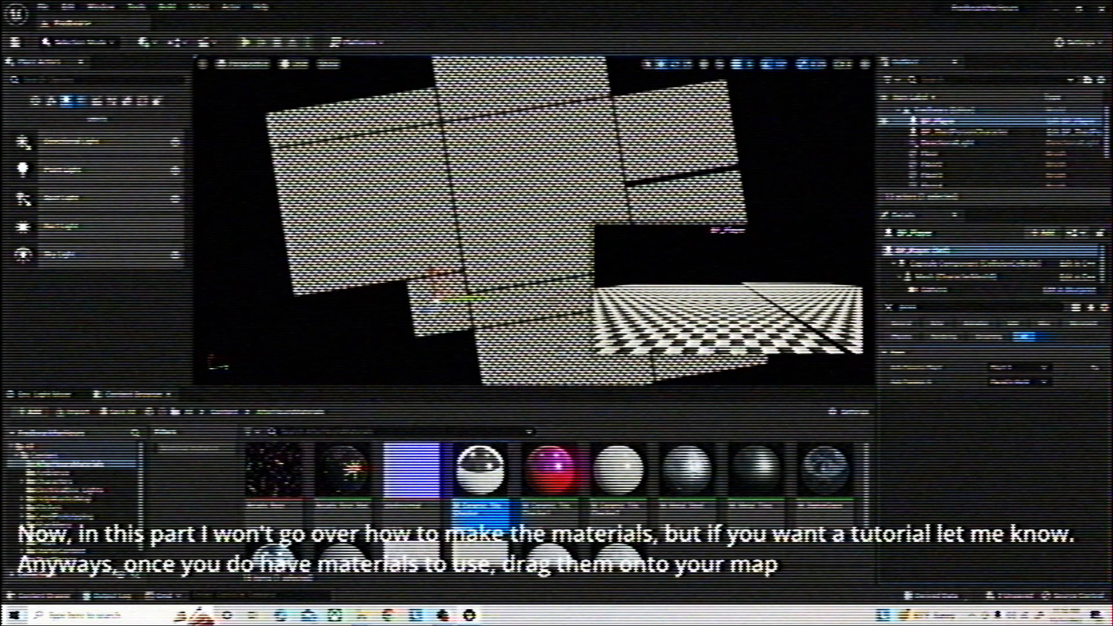
Replace the large central room floor's material with the red ceramic tile checker material
mouse_move(642, 157)
right_mouse_down()
mouse_move(615, 192)
mouse_move(620, 116)
mouse_move(641, 158)
right_mouse_up()
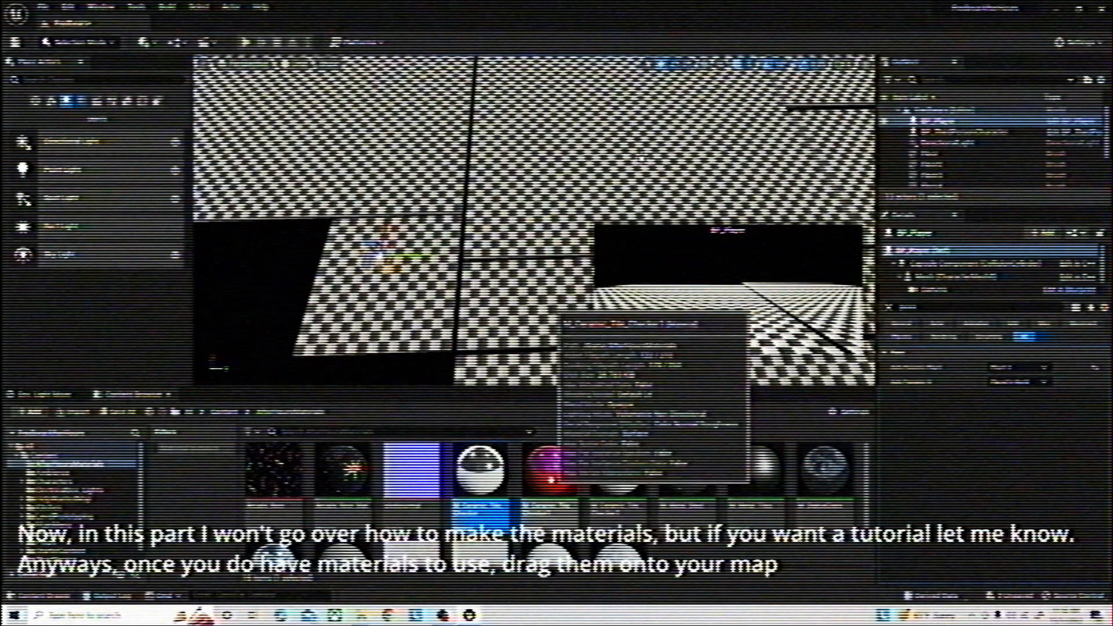
scroll(557, 464, "down", 2)
left_click_drag(555, 465, 642, 158)
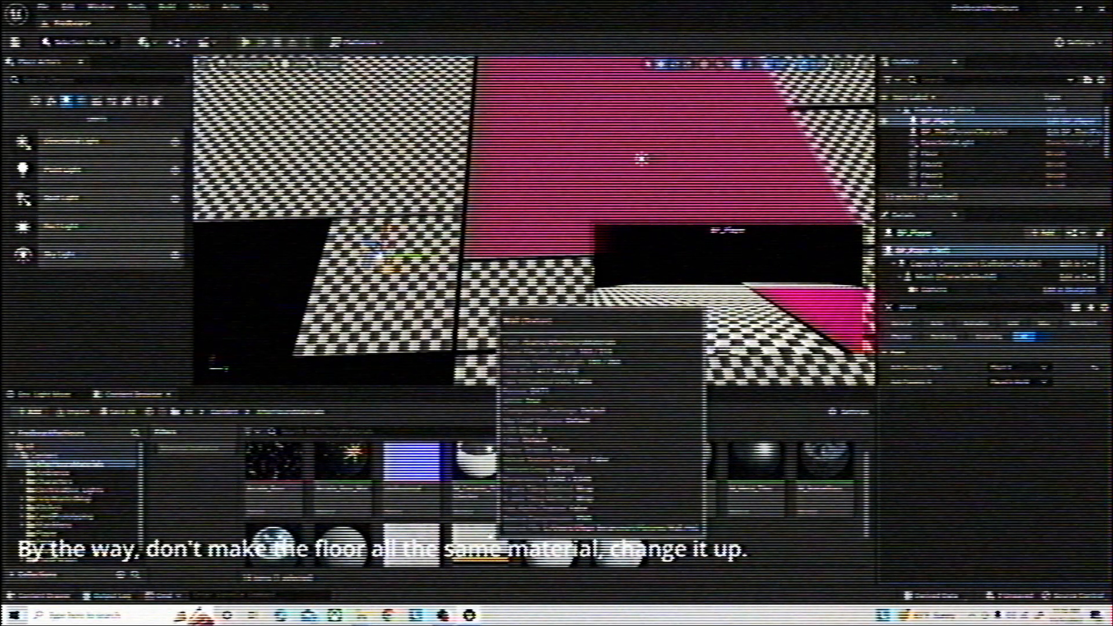
Examine the Wall texture and the Wall_Mat material's node graph and preview
double_click(493, 540)
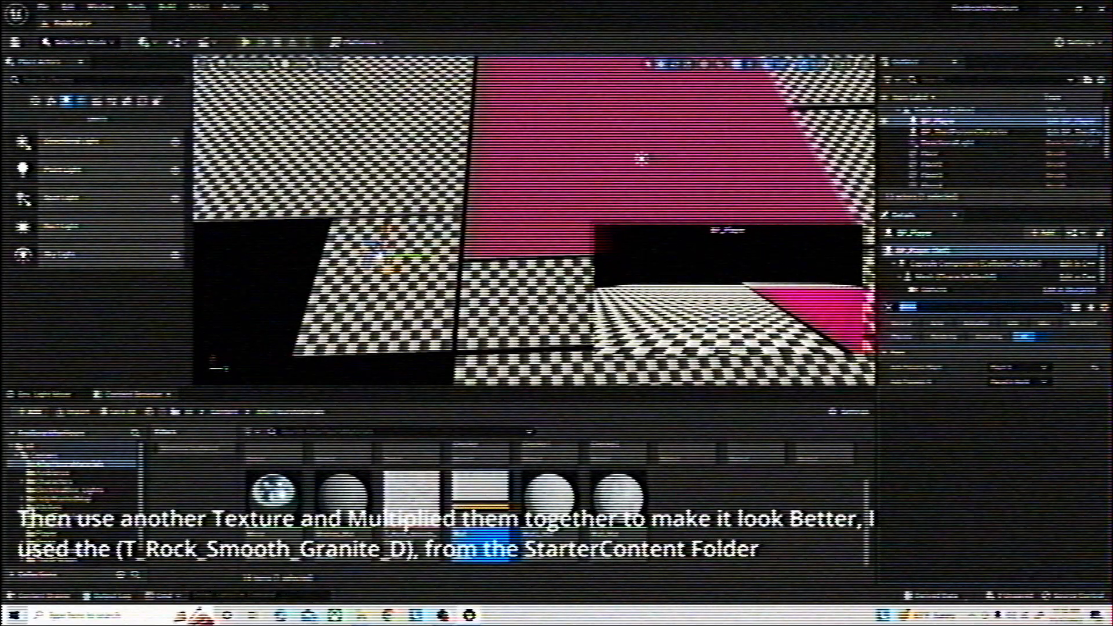
double_click(589, 497)
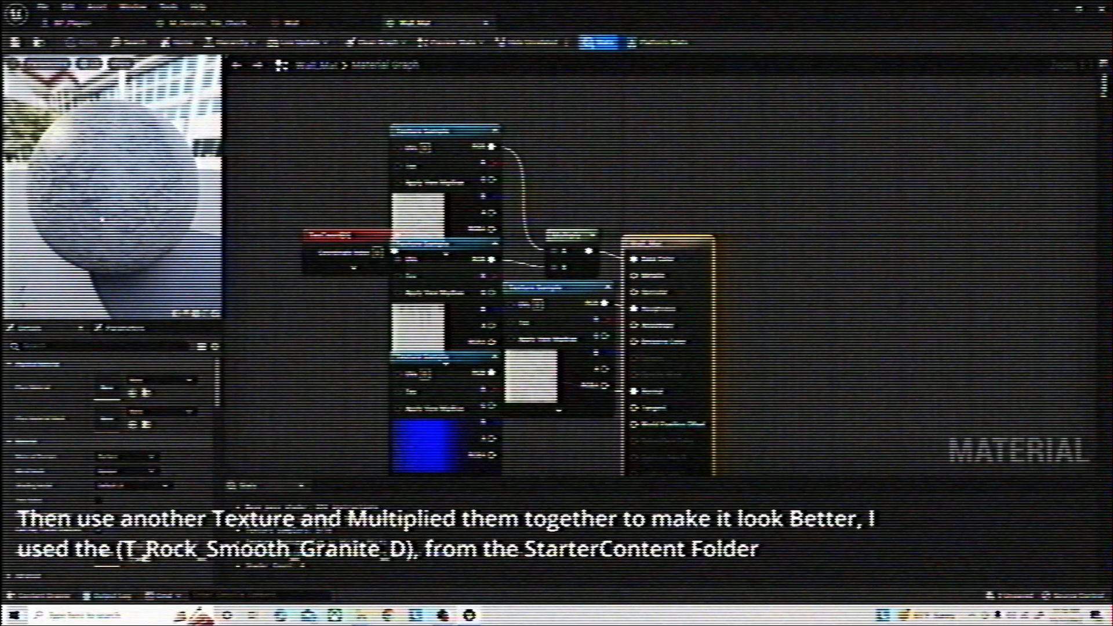
scroll(103, 220, "down", 5)
mouse_move(104, 221)
left_mouse_down()
mouse_move(165, 222)
mouse_move(191, 246)
mouse_move(180, 269)
mouse_move(136, 202)
mouse_move(118, 226)
left_mouse_up()
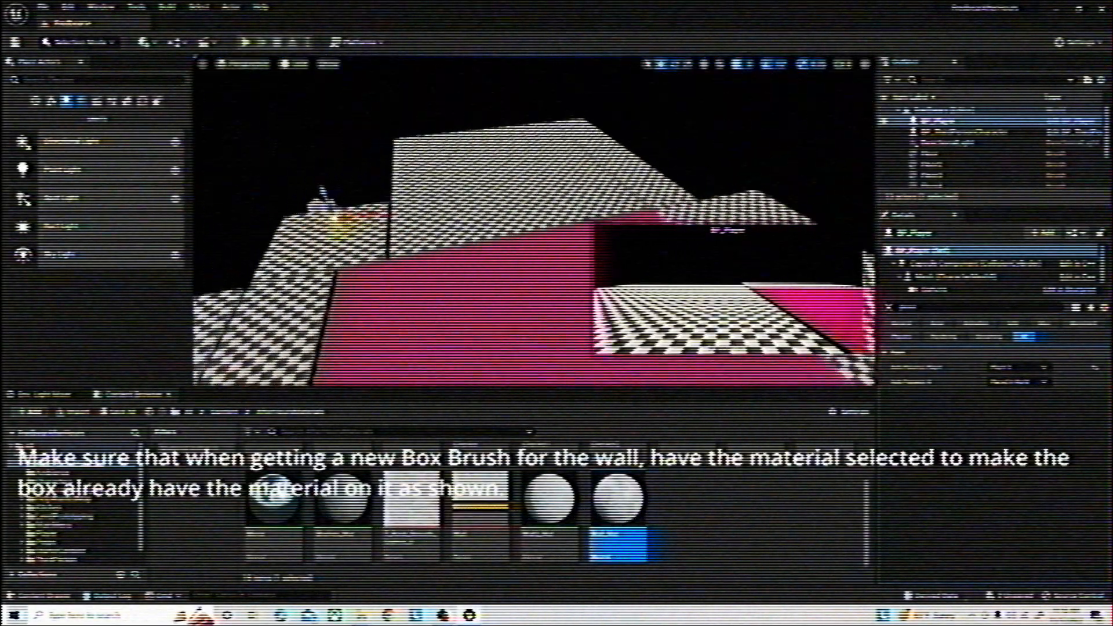
Place a Box brush with the Wall_Mat material at the red floor's edge and raise it onto the floor
left_click(85, 104)
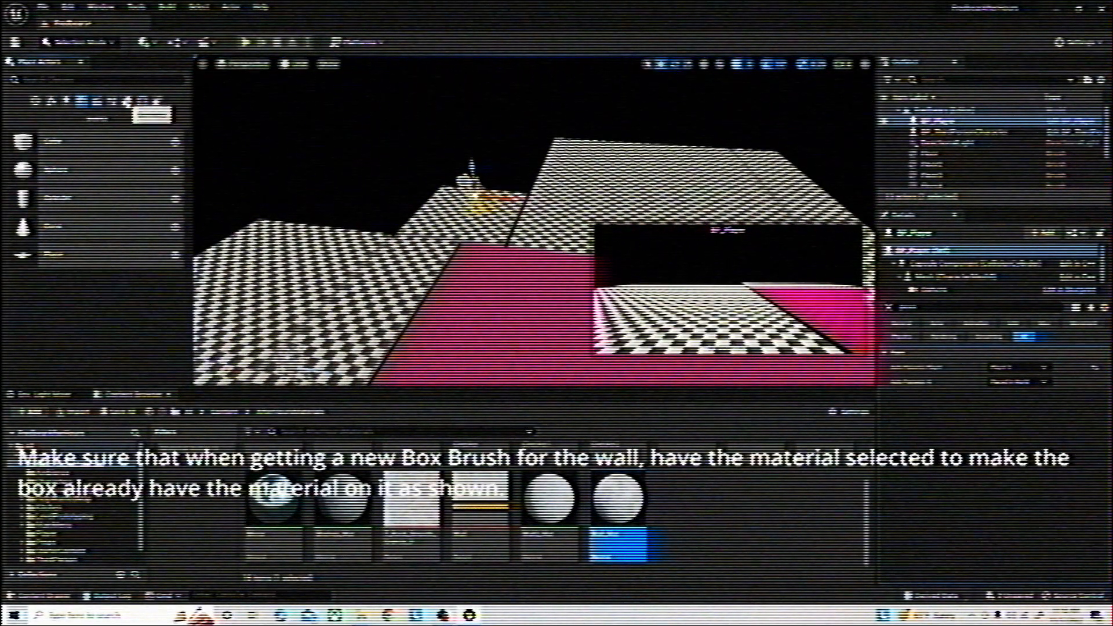
left_click(128, 100)
left_click_drag(490, 254, 488, 255)
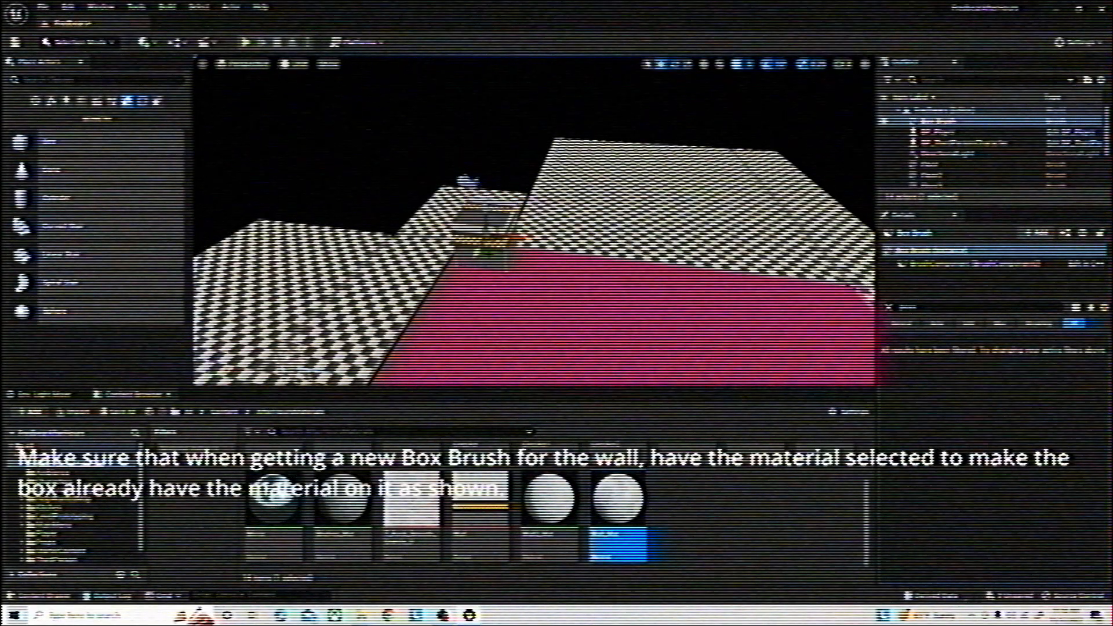
mouse_move(488, 255)
right_mouse_down()
mouse_move(473, 258)
mouse_move(485, 200)
right_mouse_up()
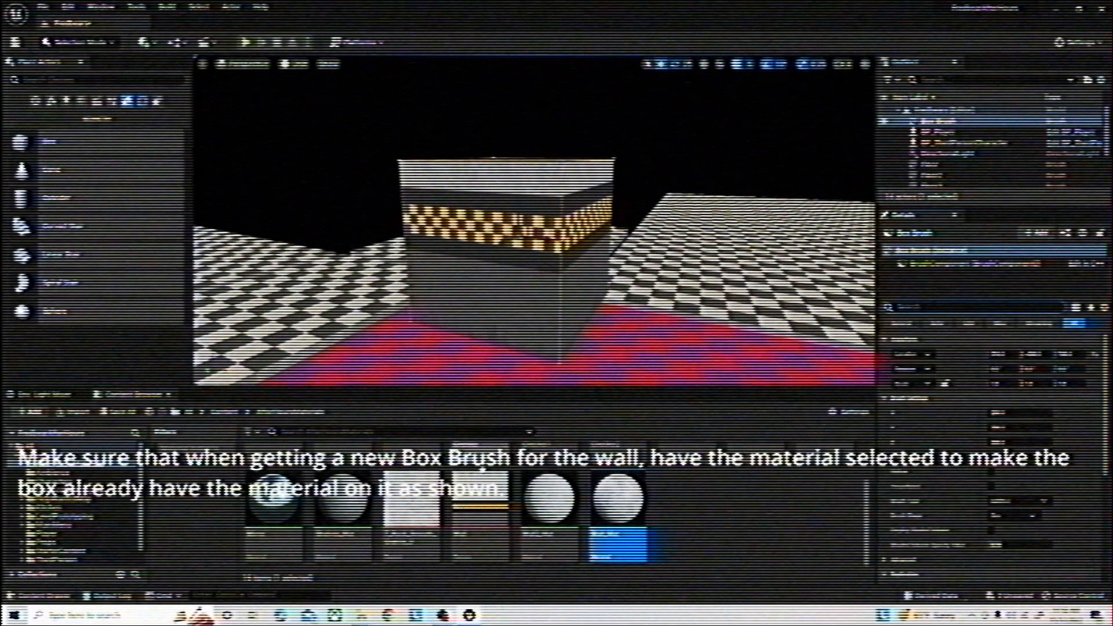
Review the Wall texture and the TexCoord tiling settings in the Wall_Mat graph, and return to the level
double_click(500, 449)
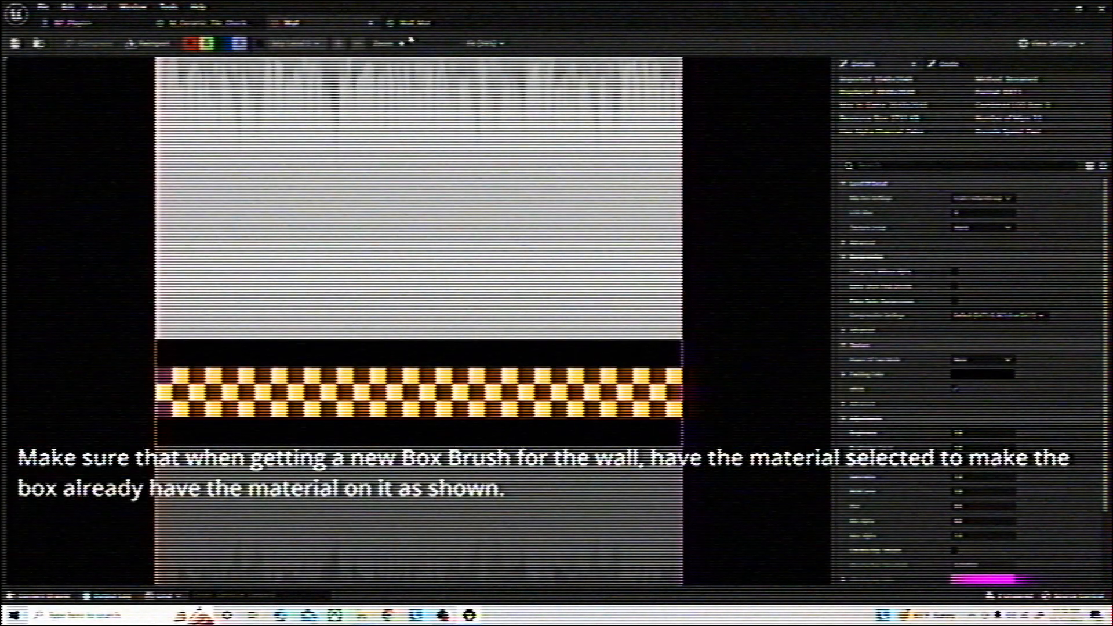
left_click(422, 24)
left_click(347, 235)
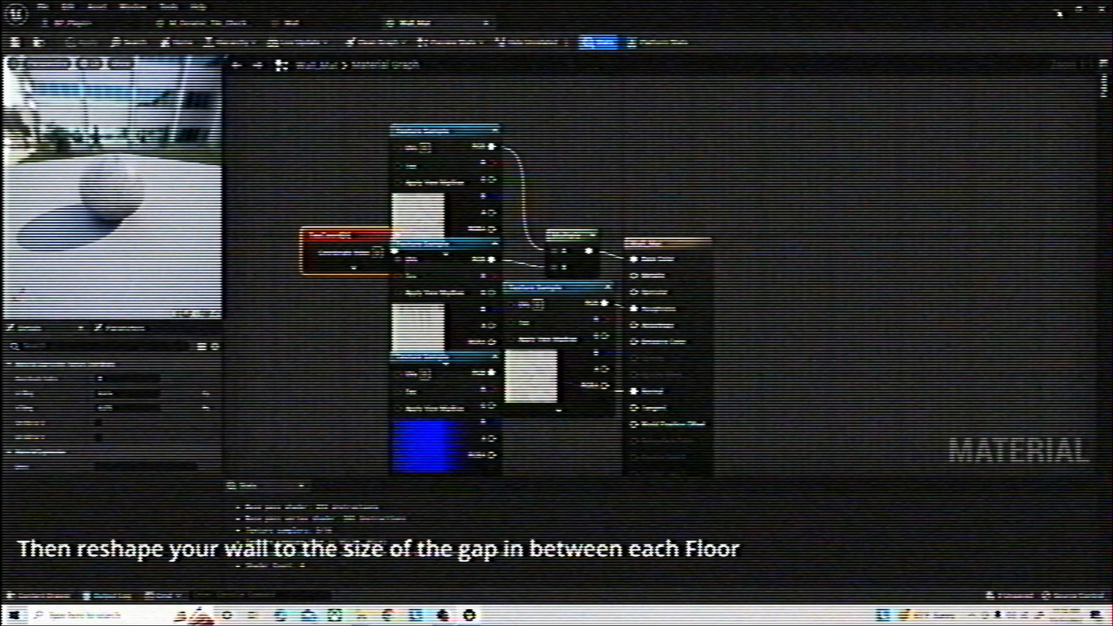
left_click(1060, 12)
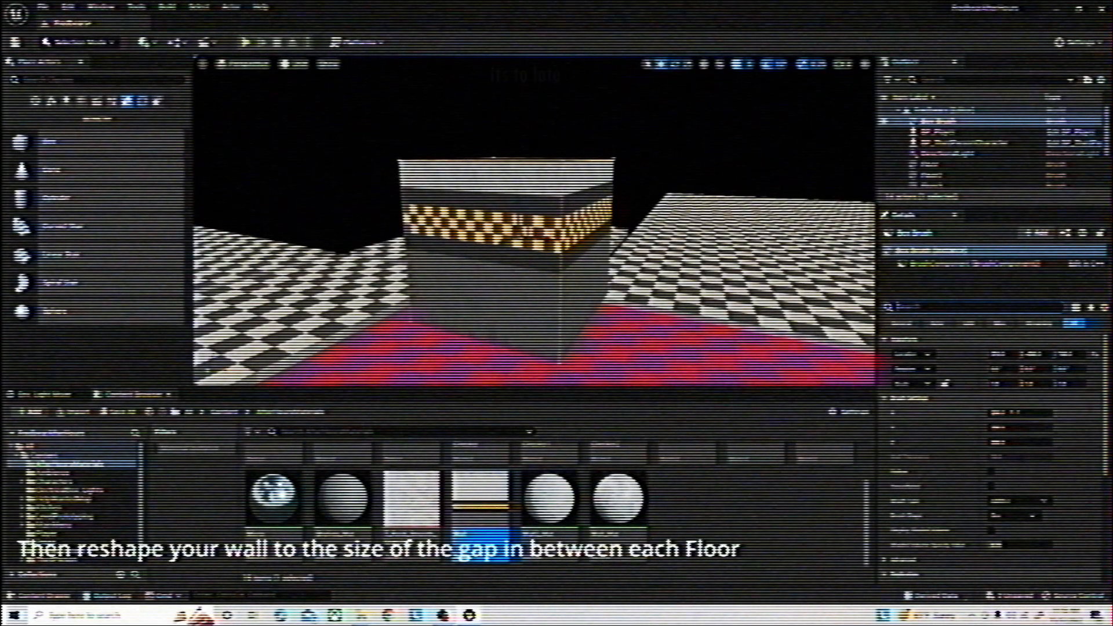
Resize the box brush in X, Y and Z into a long, thin, tall wall matching the gap between floors
left_click_drag(1009, 414, 1038, 414)
key("Tab")
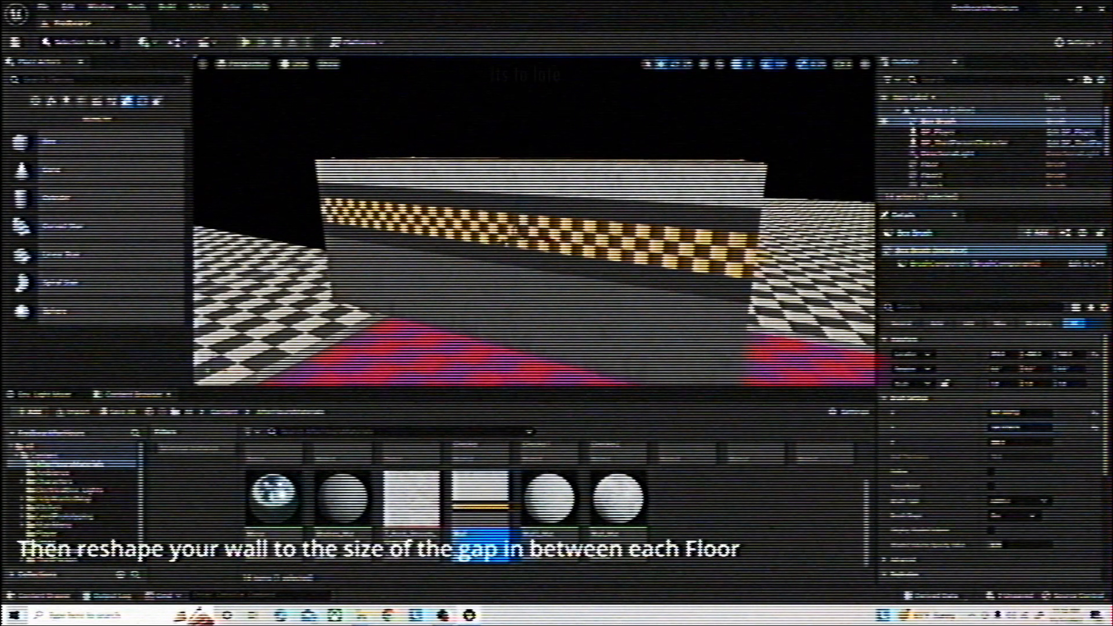
key("Return")
key("Return")
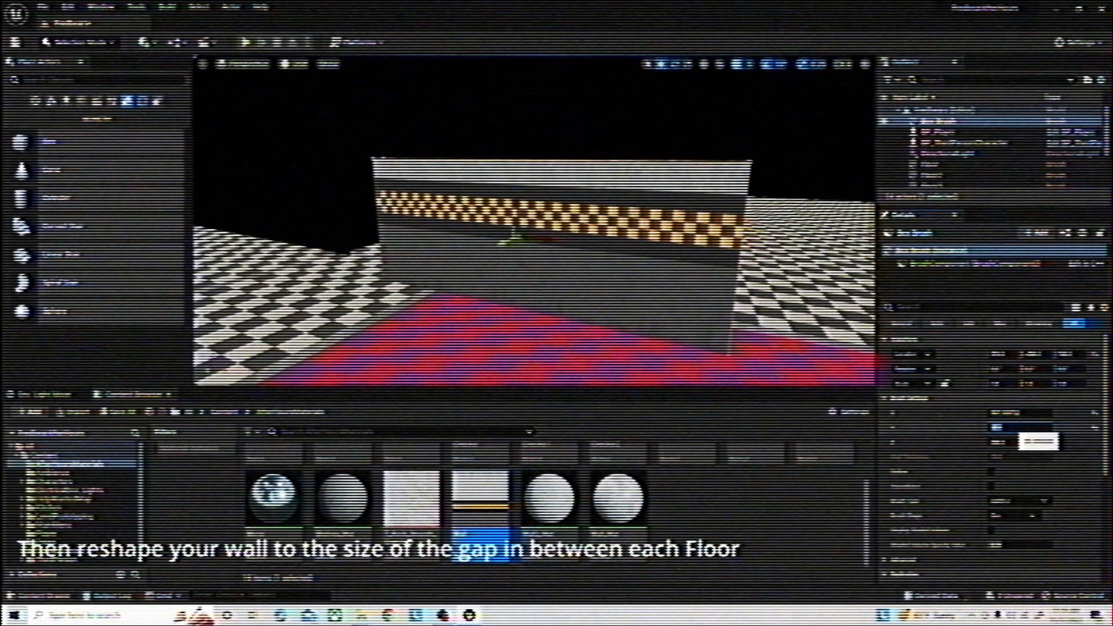
key("Return")
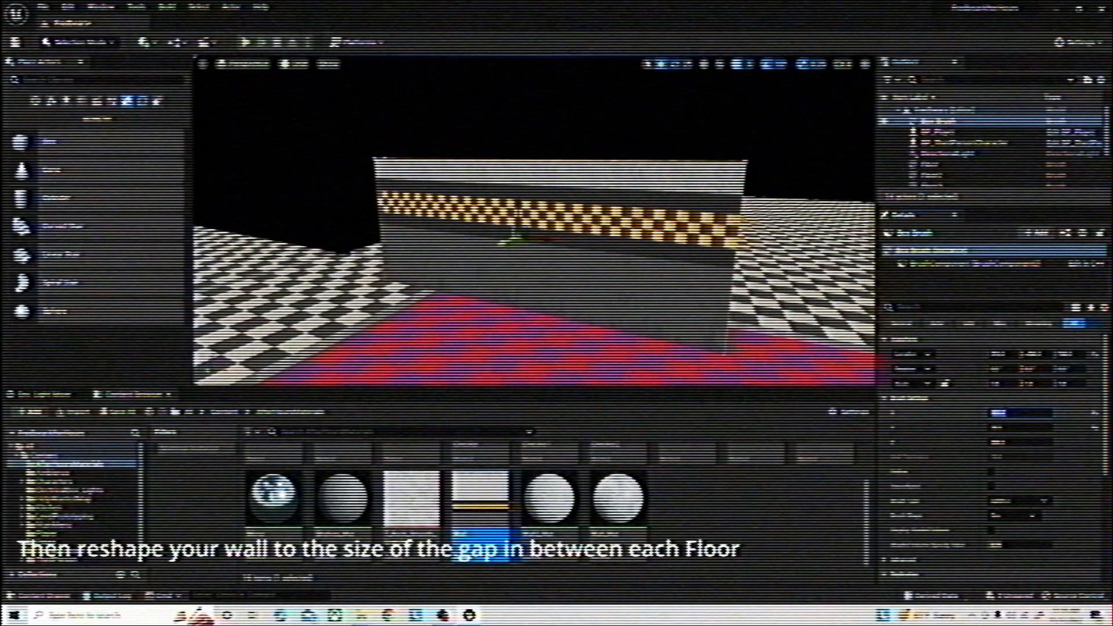
mouse_move(1012, 442)
left_mouse_down()
mouse_move(1052, 443)
mouse_move(1011, 443)
left_mouse_up()
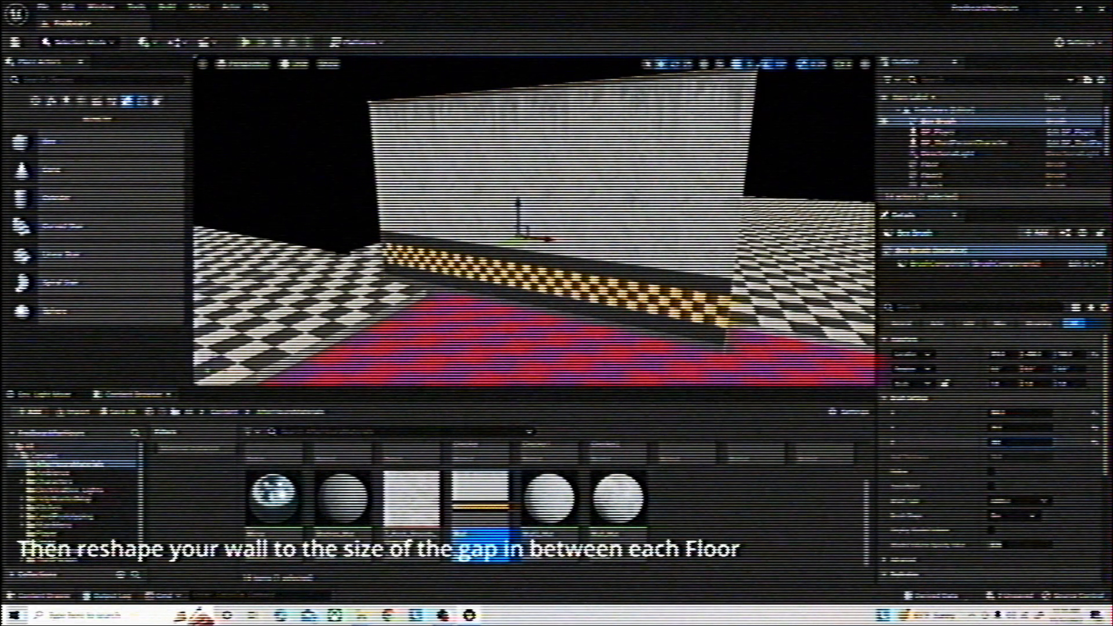
key("Return")
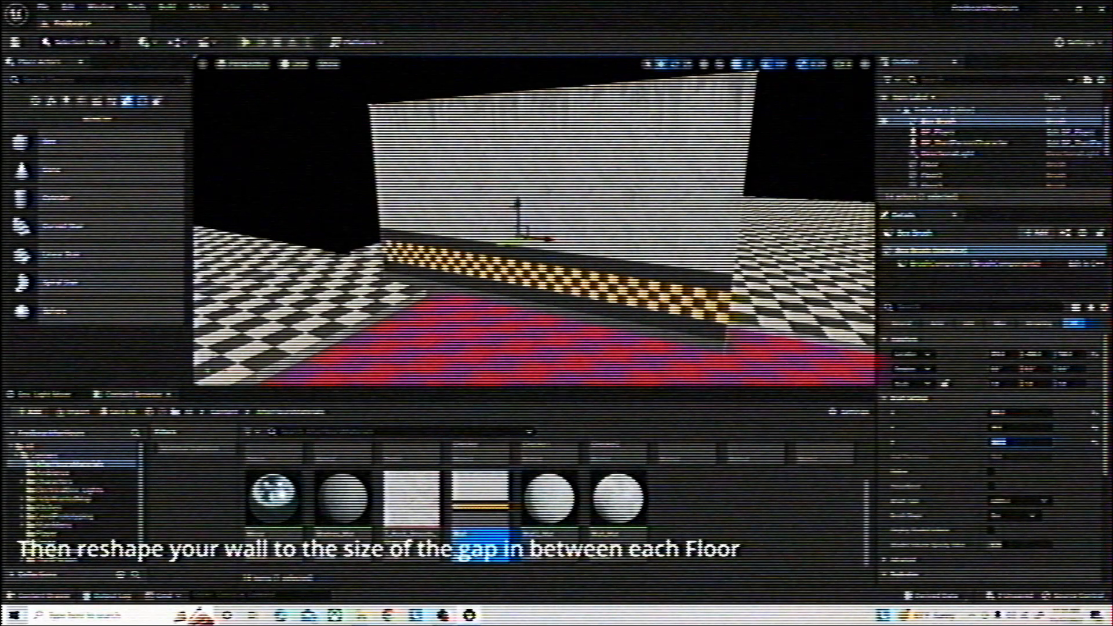
Adjust the wall's height so that its base sits 10 units lower relative to the floors
left_click_drag(522, 199, 527, 127)
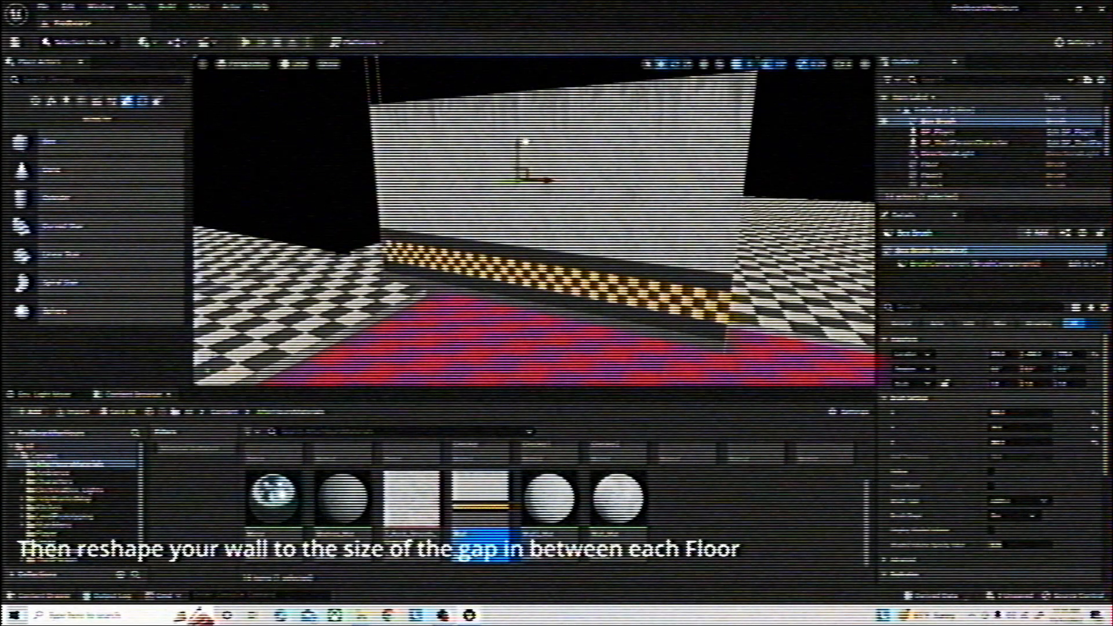
right_click_drag(524, 145, 511, 191)
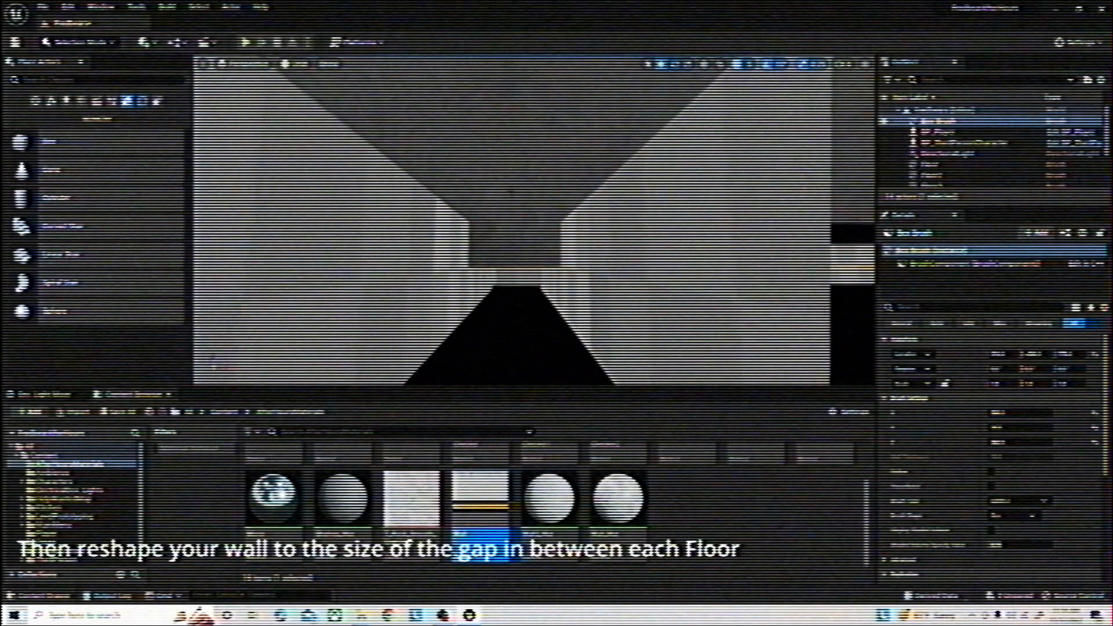
right_click_drag(462, 236, 454, 263)
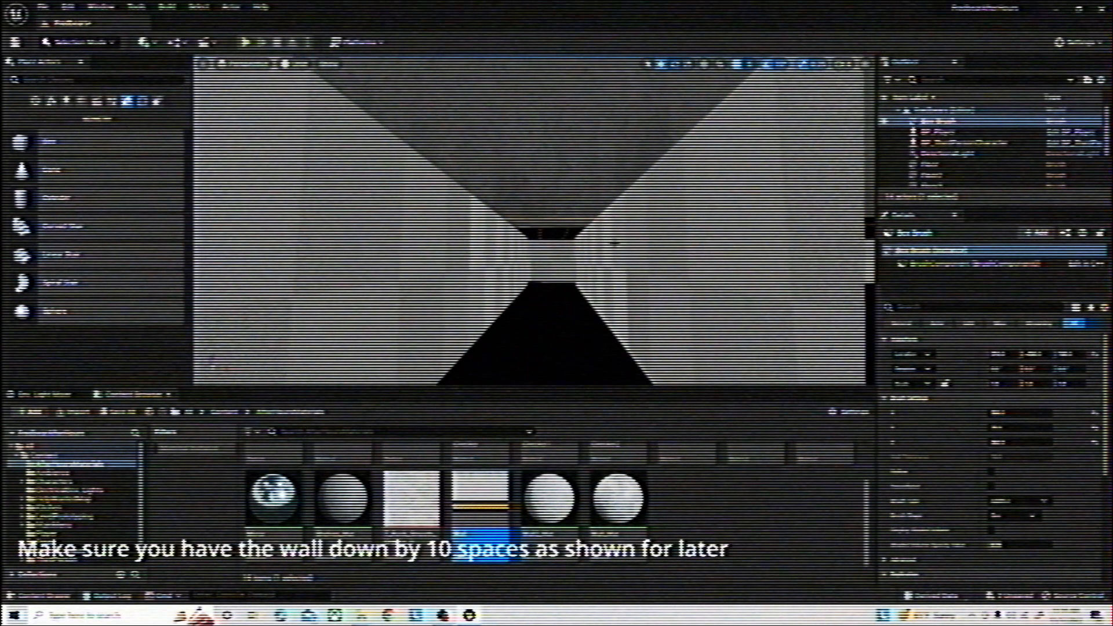
right_click_drag(611, 244, 616, 276)
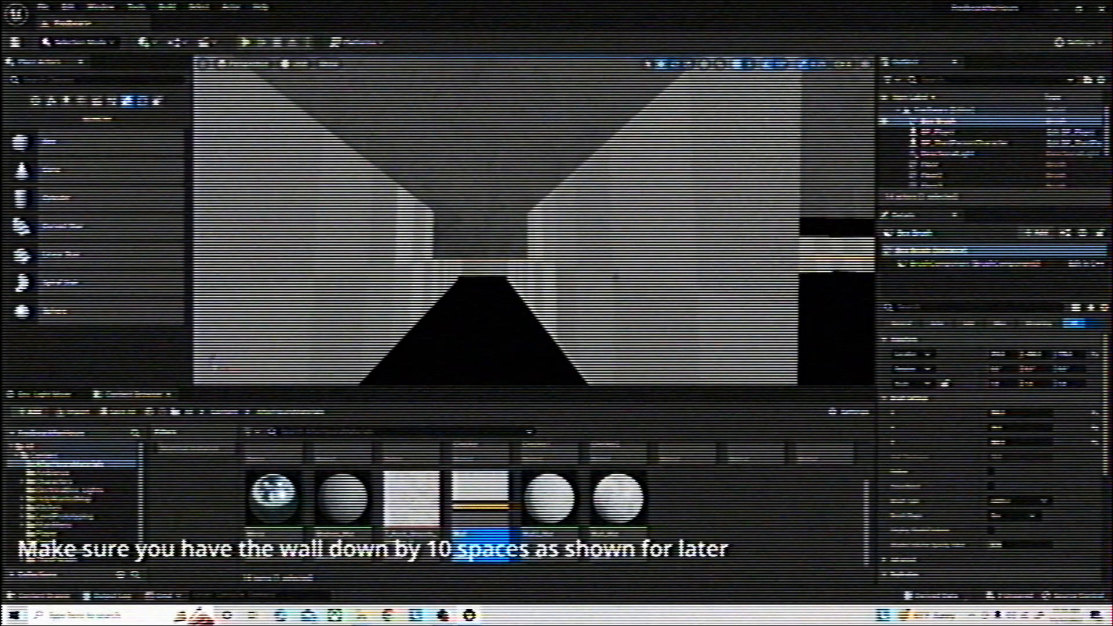
Fit the wall into the gap between the red floor and the neighbouring checkered floor, checking both ends
right_click_drag(534, 220, 458, 211)
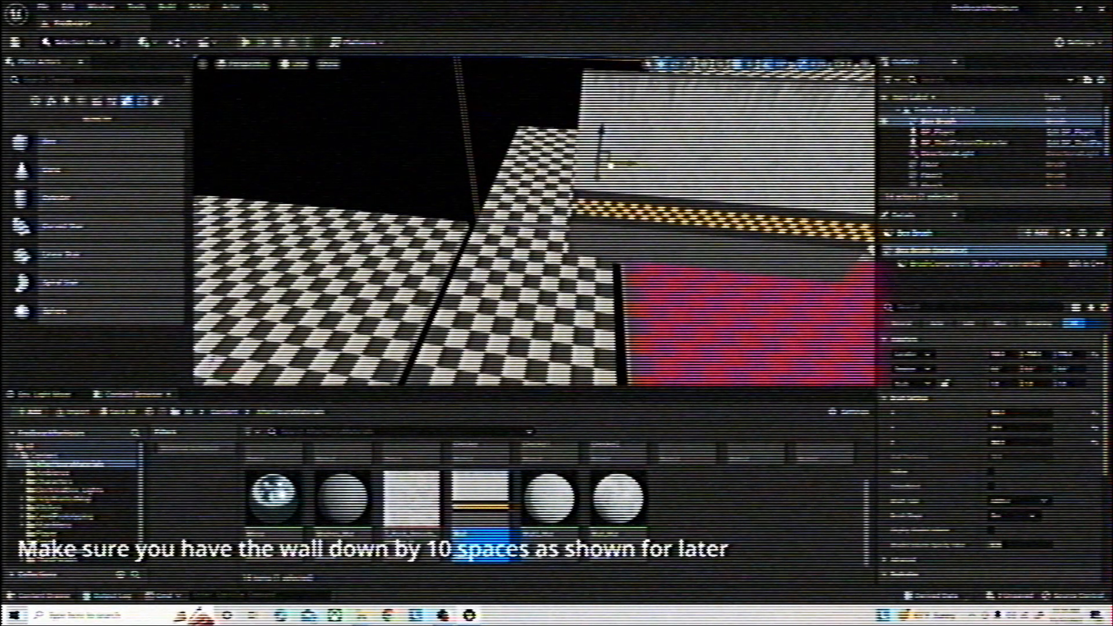
right_click_drag(534, 220, 383, 219)
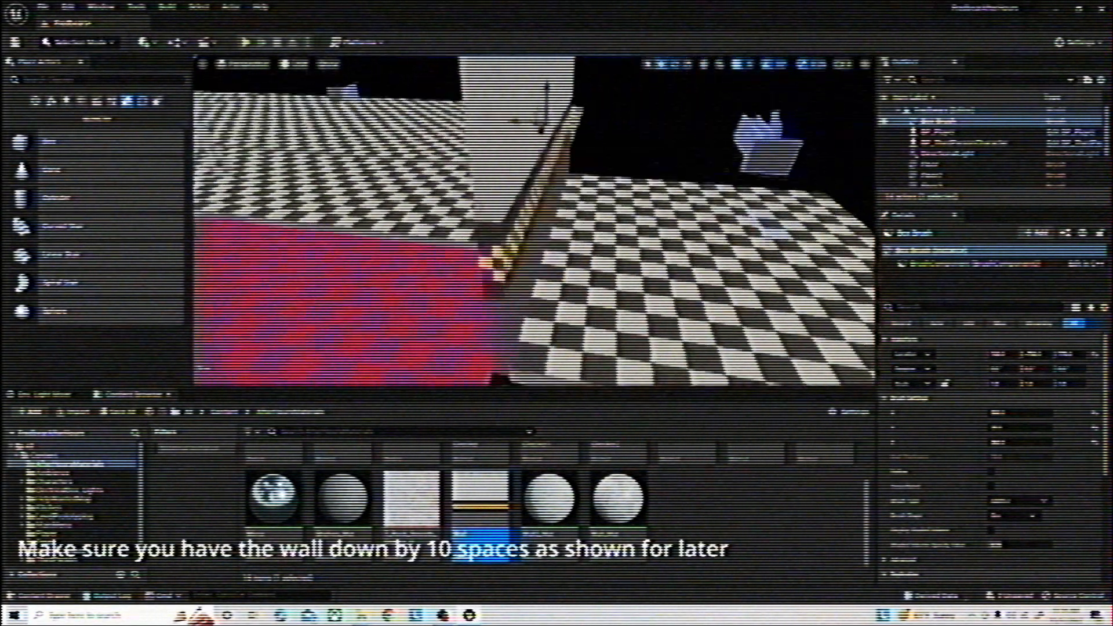
right_click_drag(533, 220, 452, 217)
right_click_drag(533, 220, 554, 235)
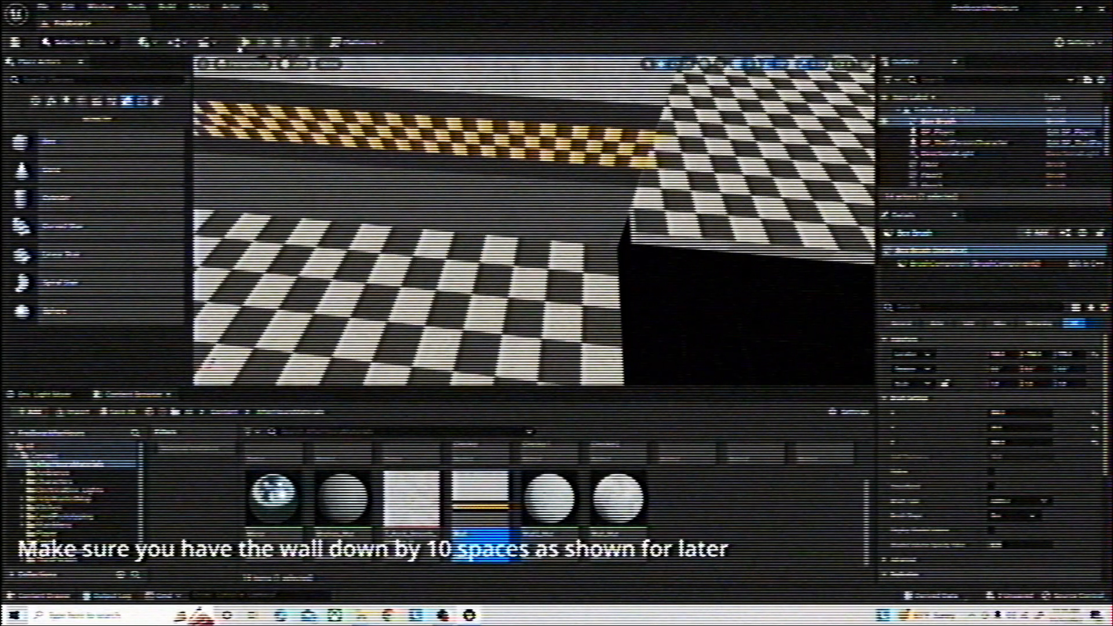
Playtest the level to view the textured wall from several distances, and end the play session
left_click(244, 44)
left_click(343, 88)
key("s")
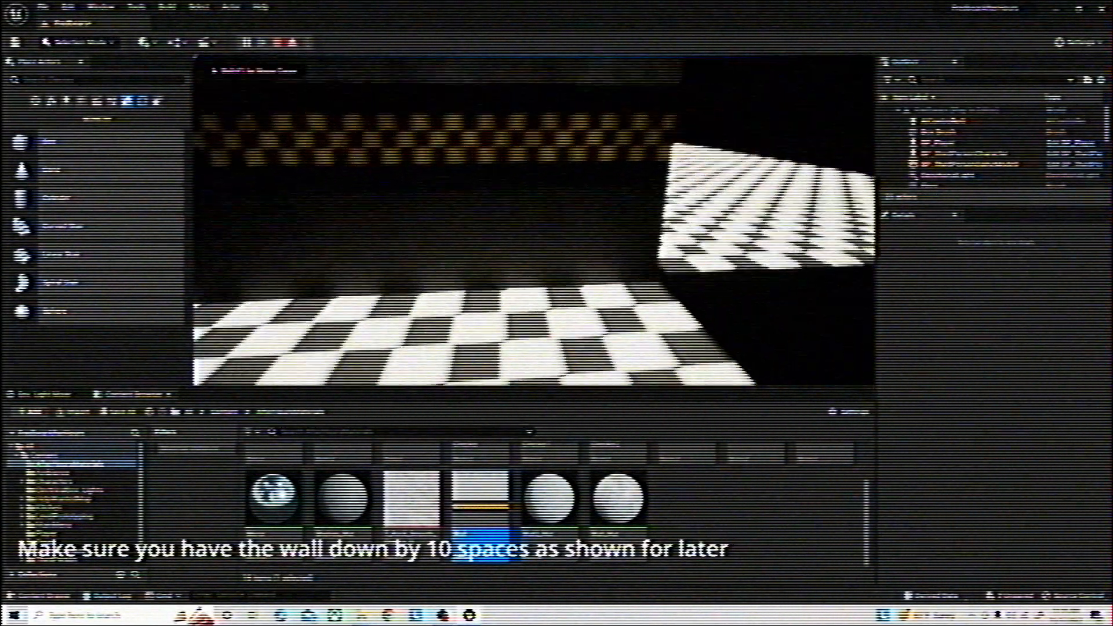
key("w")
key("w")
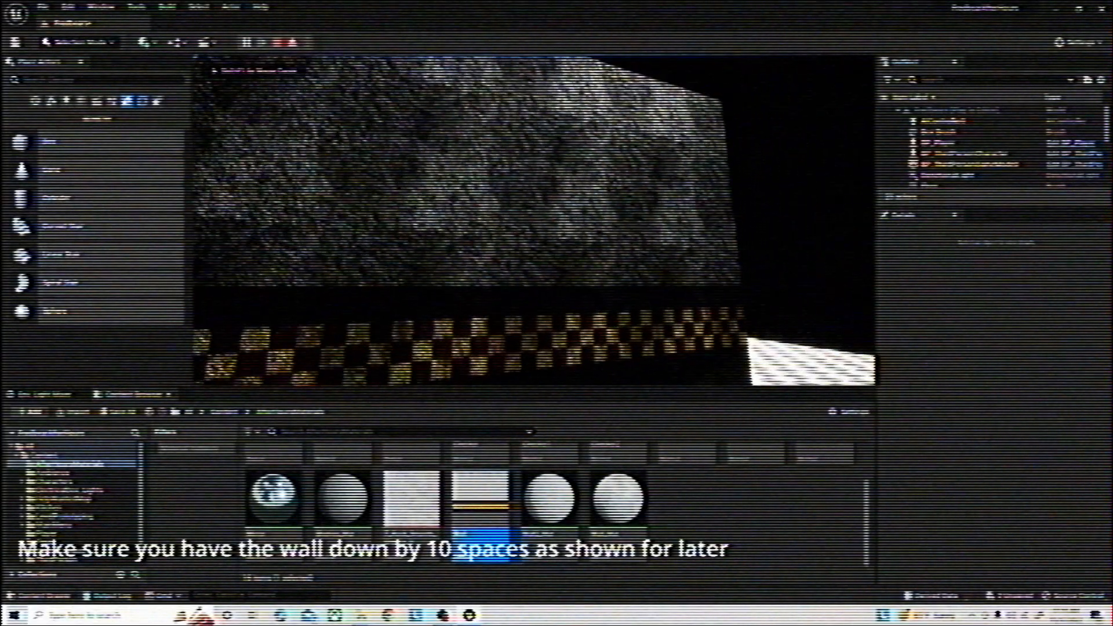
key("s")
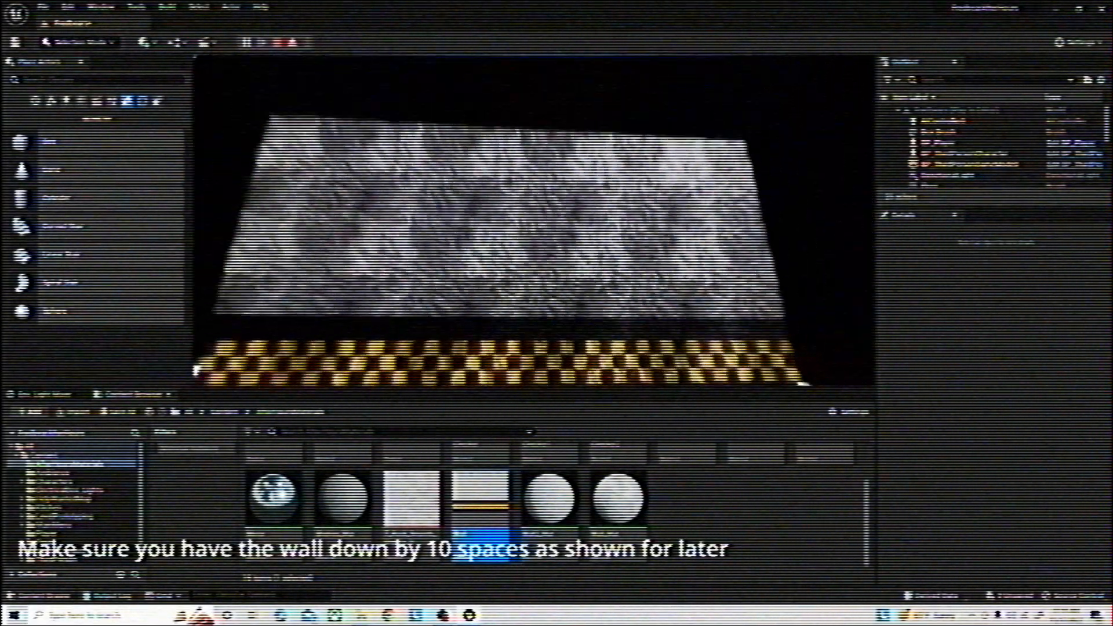
key("super")
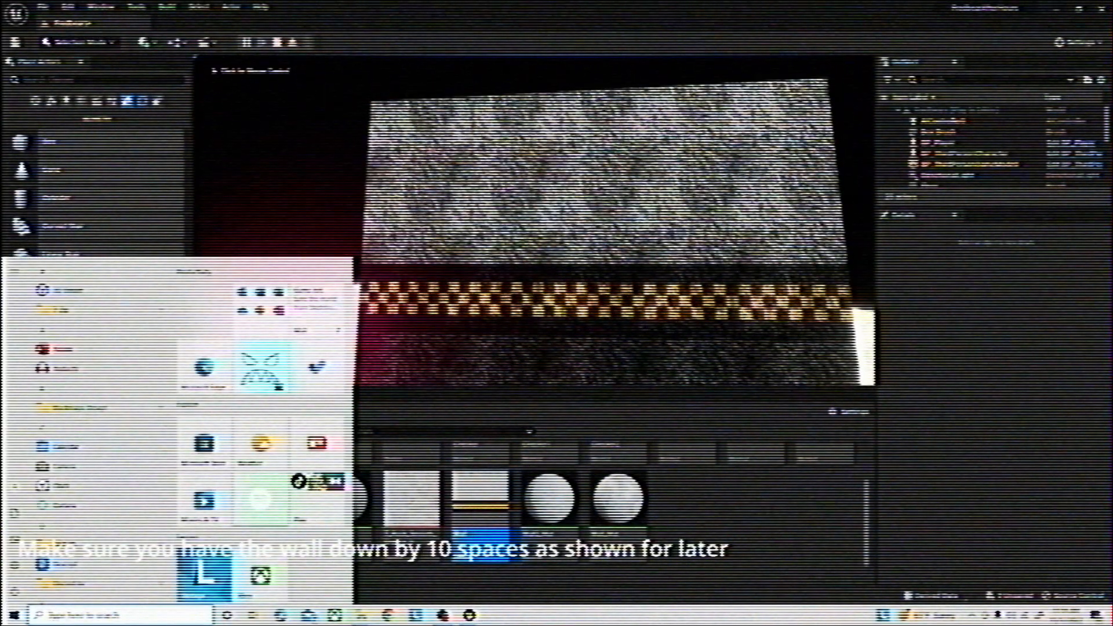
left_click(277, 43)
Place a point light above the checkered floor beside the textured wall
key("s")
right_click_drag(533, 220, 521, 249)
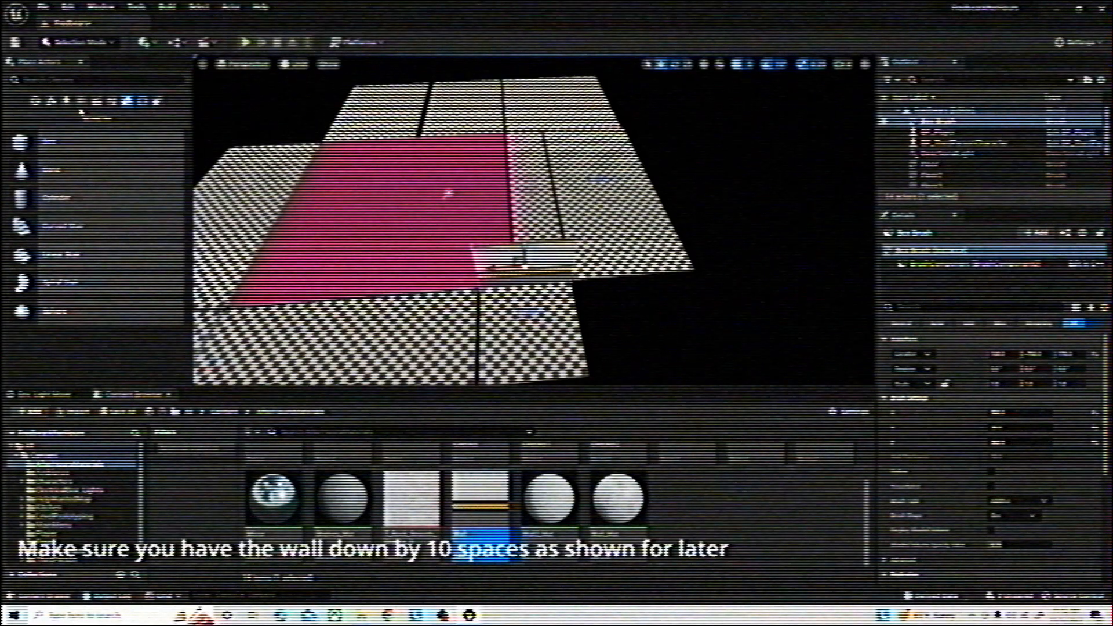
left_click(67, 101)
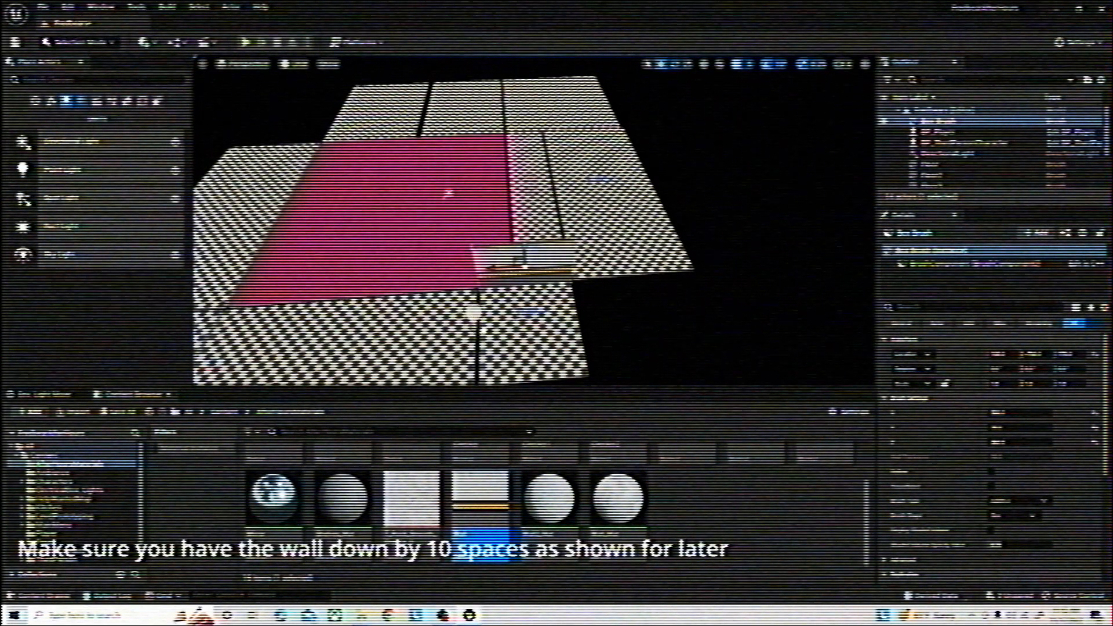
left_click_drag(449, 193, 450, 193)
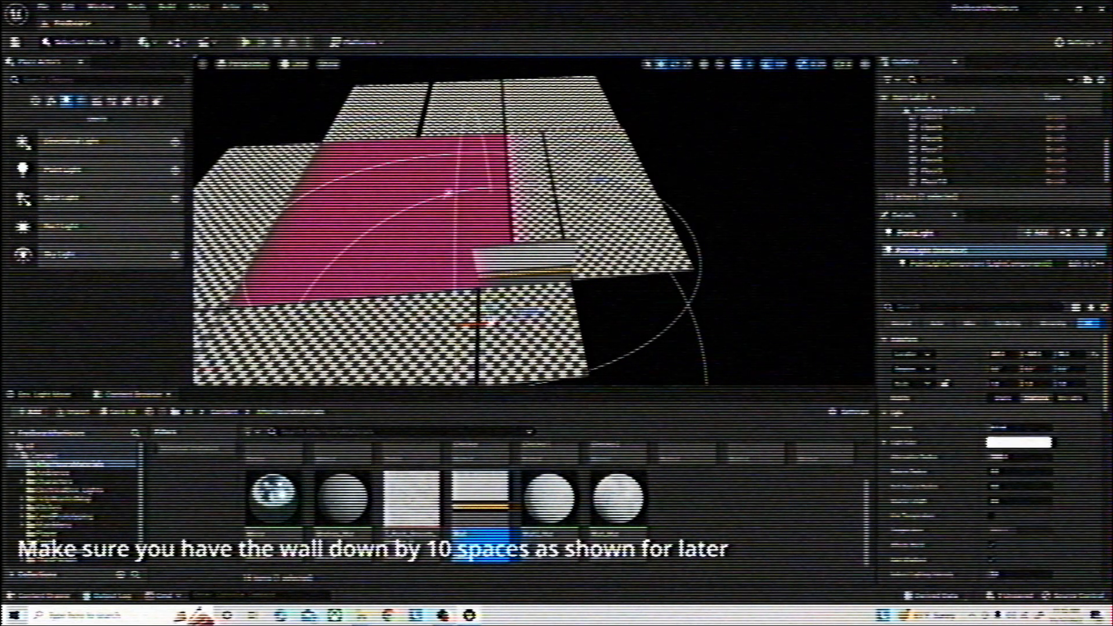
Playtest the level to check how the point light illuminates the wall and floors, and end the play session
left_click(246, 43)
left_click(393, 129)
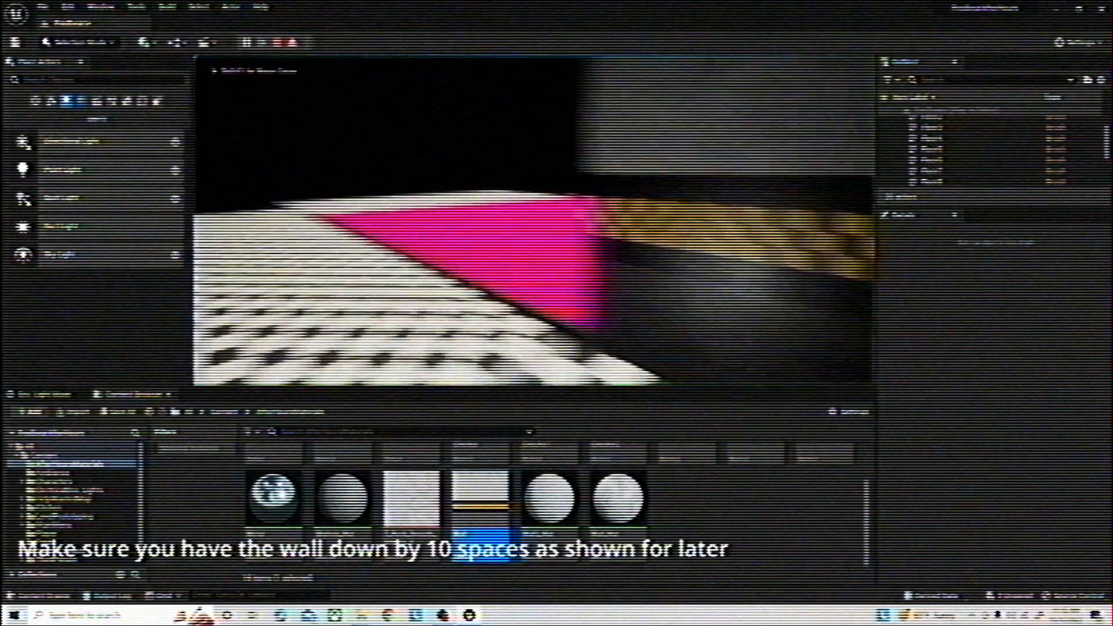
key("s")
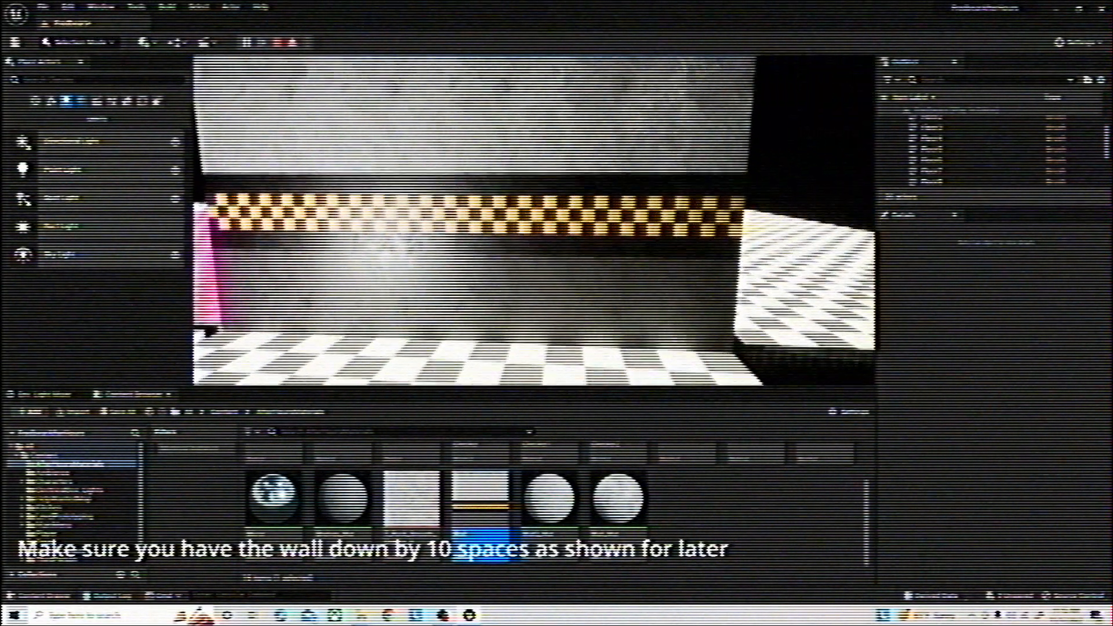
key("super")
left_click(278, 43)
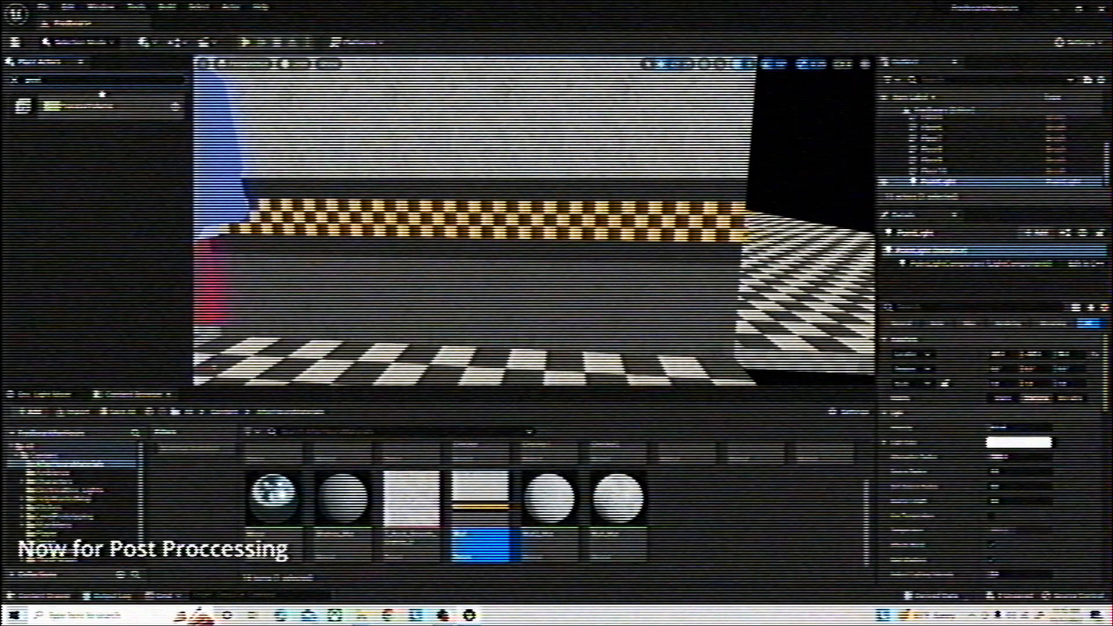
Add a Post Process Volume in front of the wall and enable its Infinite Extent option
left_click_drag(102, 103, 547, 261)
key("s")
right_click_drag(547, 255, 539, 313)
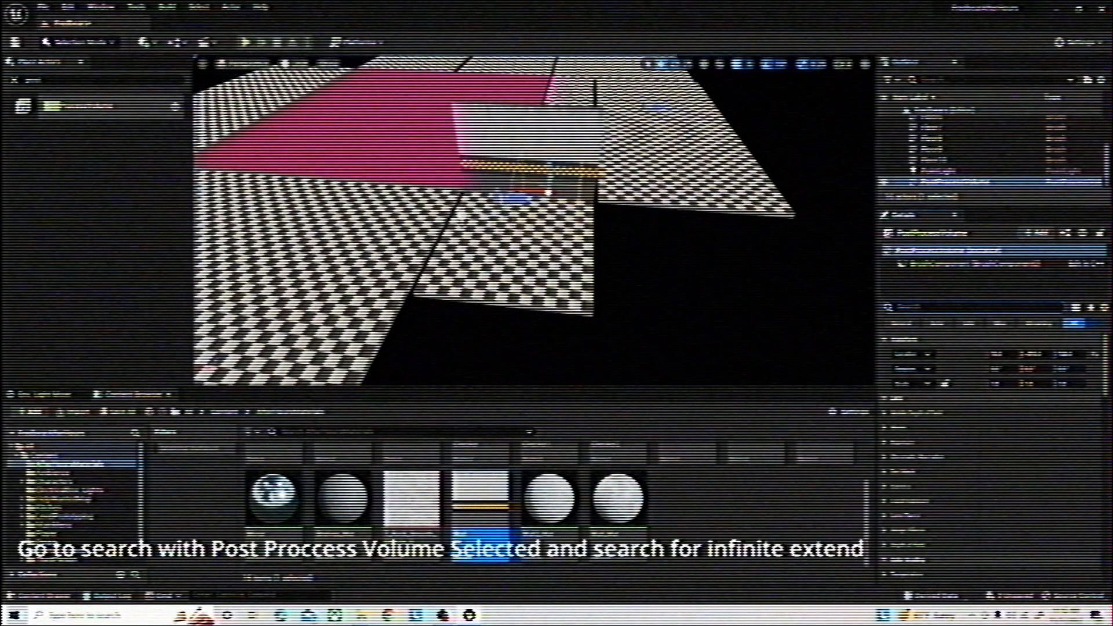
type("inf")
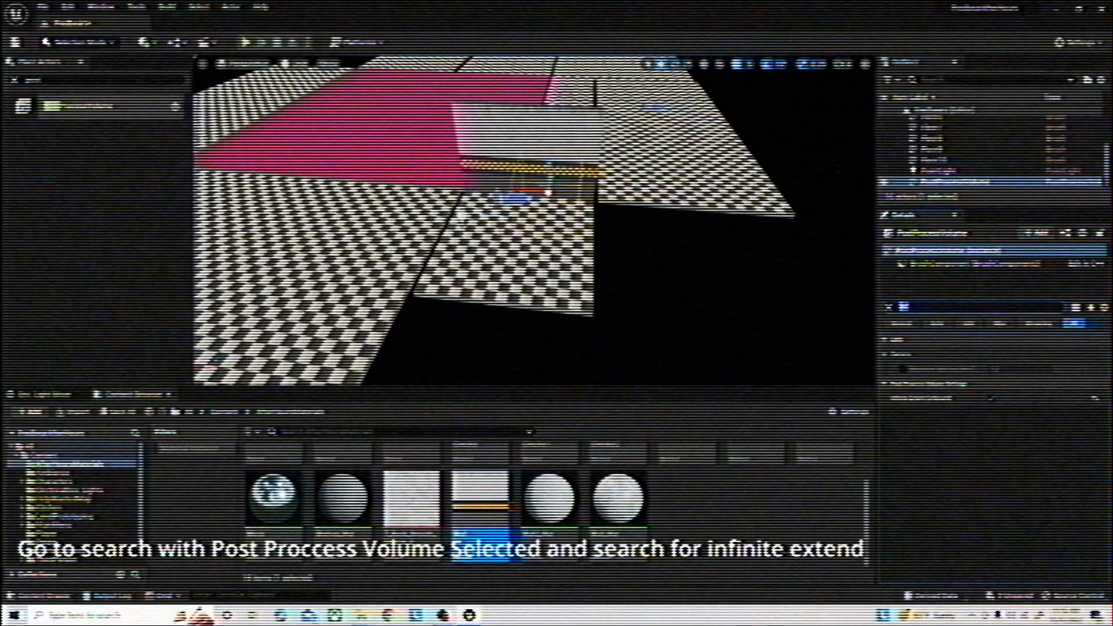
key("BackSpace")
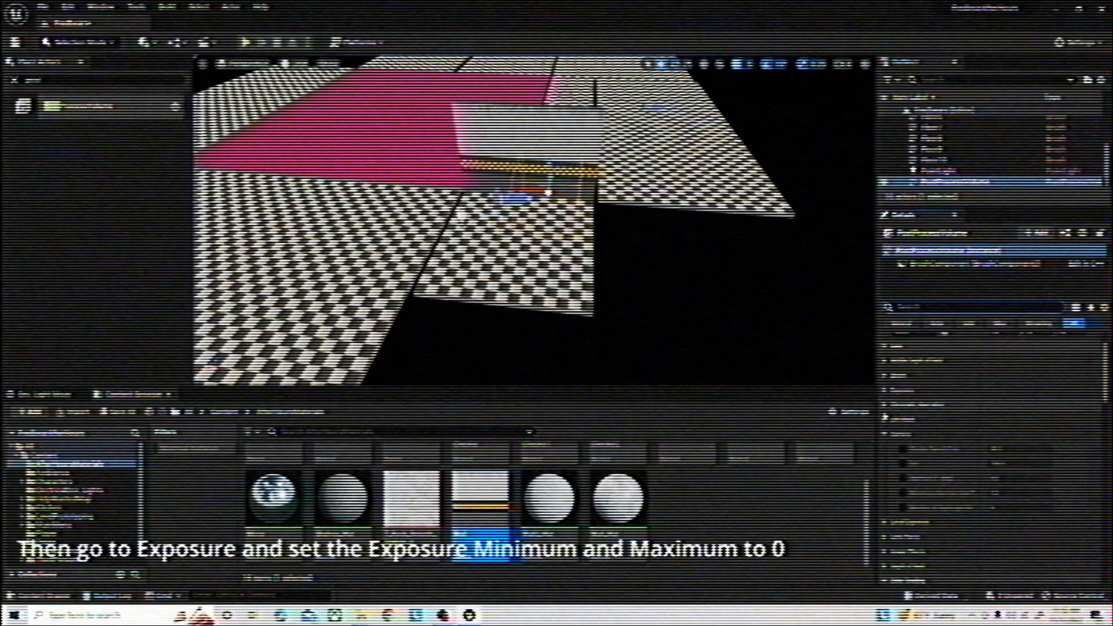
Enable the minimum and maximum exposure overrides of the Post Process Volume and fill in both values
scroll(899, 452, "down", 3)
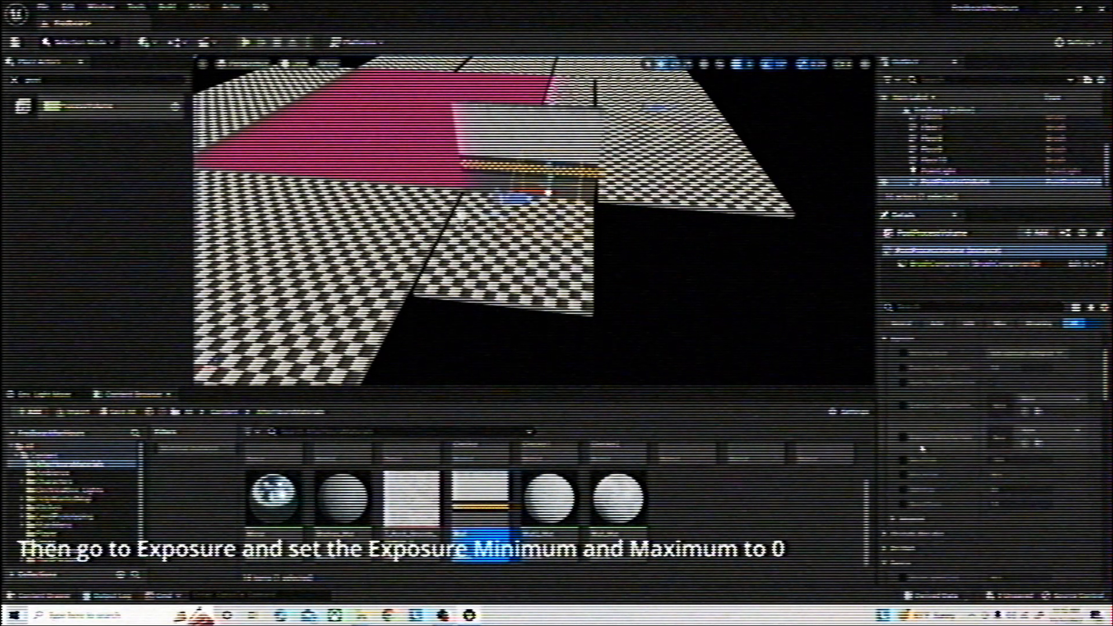
left_click(903, 462)
left_click(904, 473)
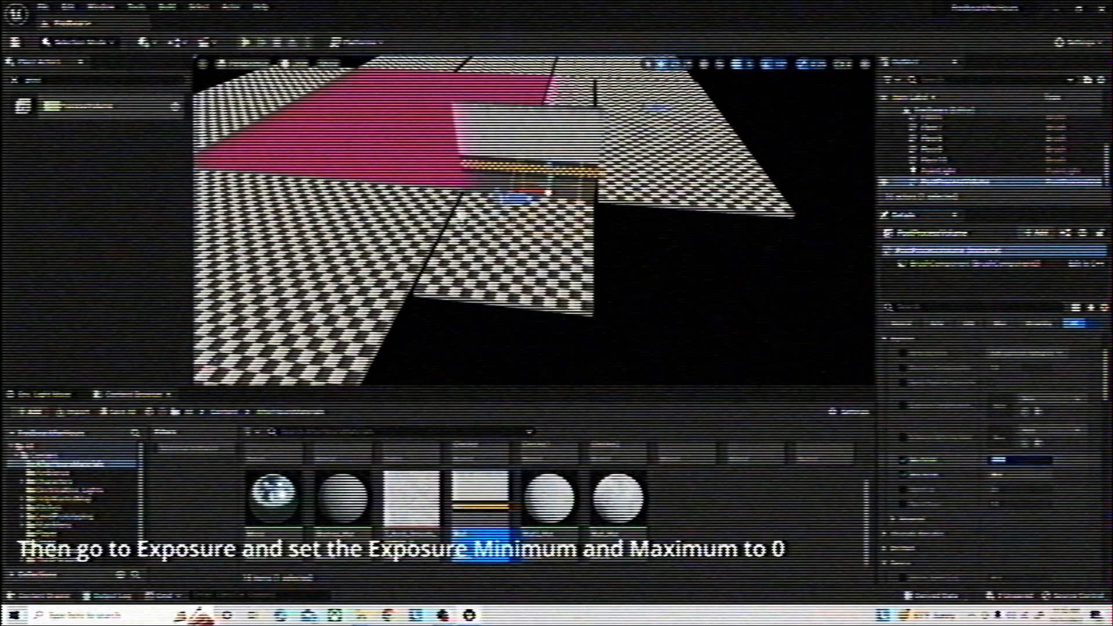
key("Return")
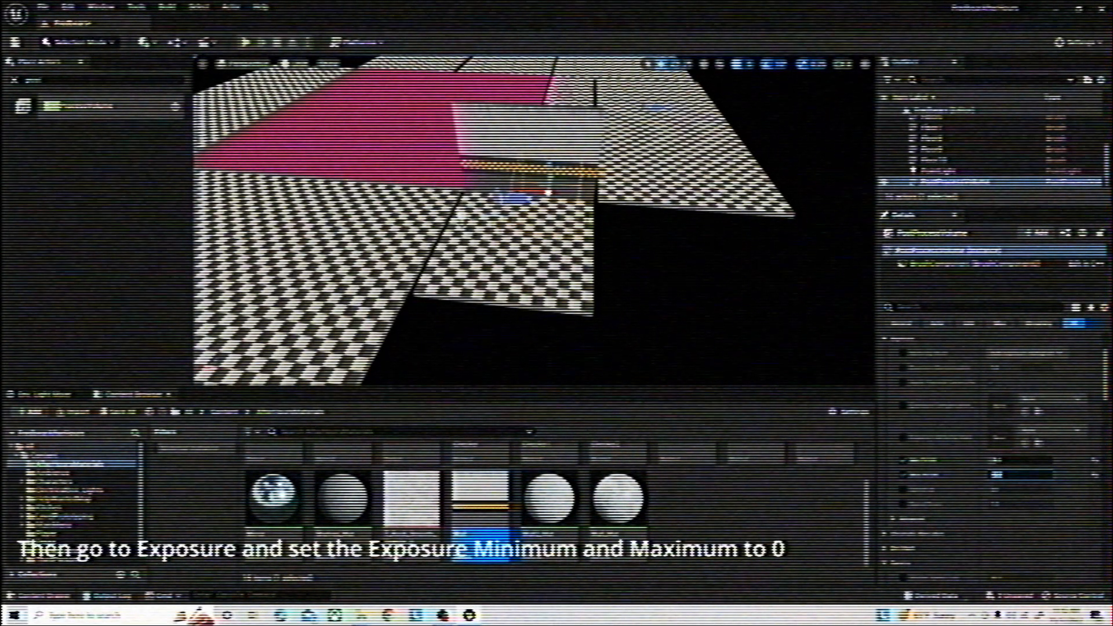
Playtest the level to check the brightness under the overridden exposure, and end the play session
key("alt+p")
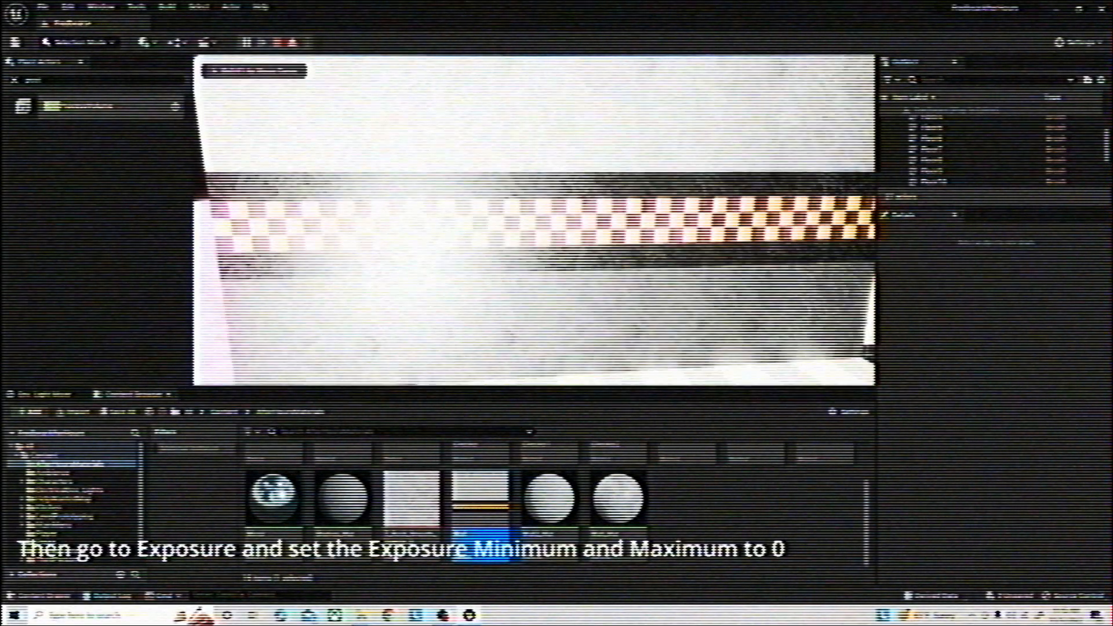
key("super")
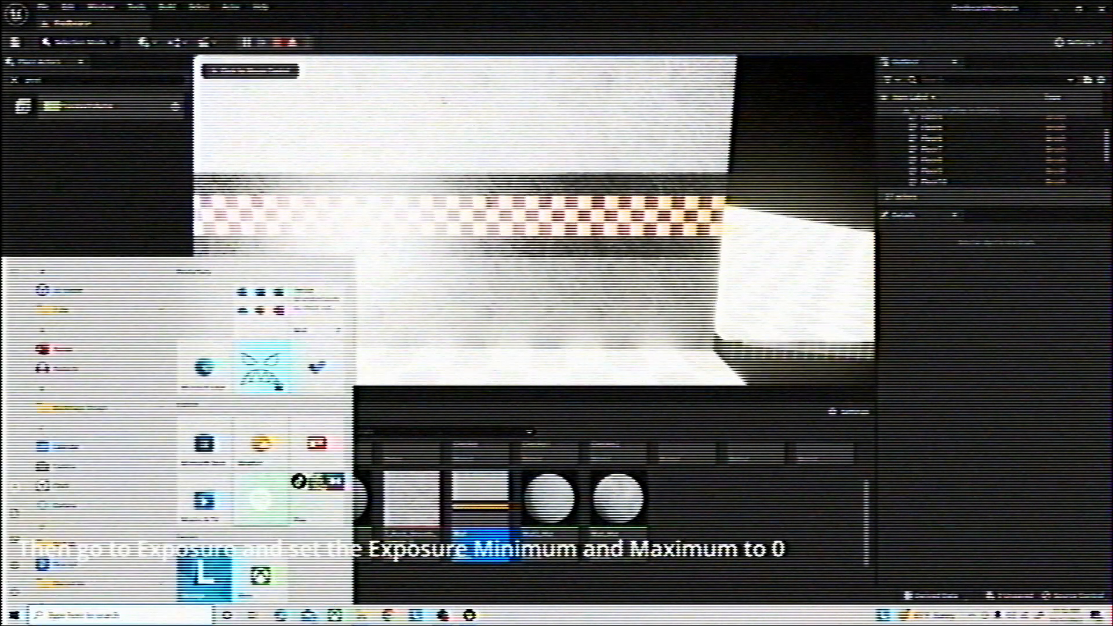
left_click(279, 44)
Switch the viewport to Lit shading and set the volume's minimum and maximum exposure to 0
left_click(293, 64)
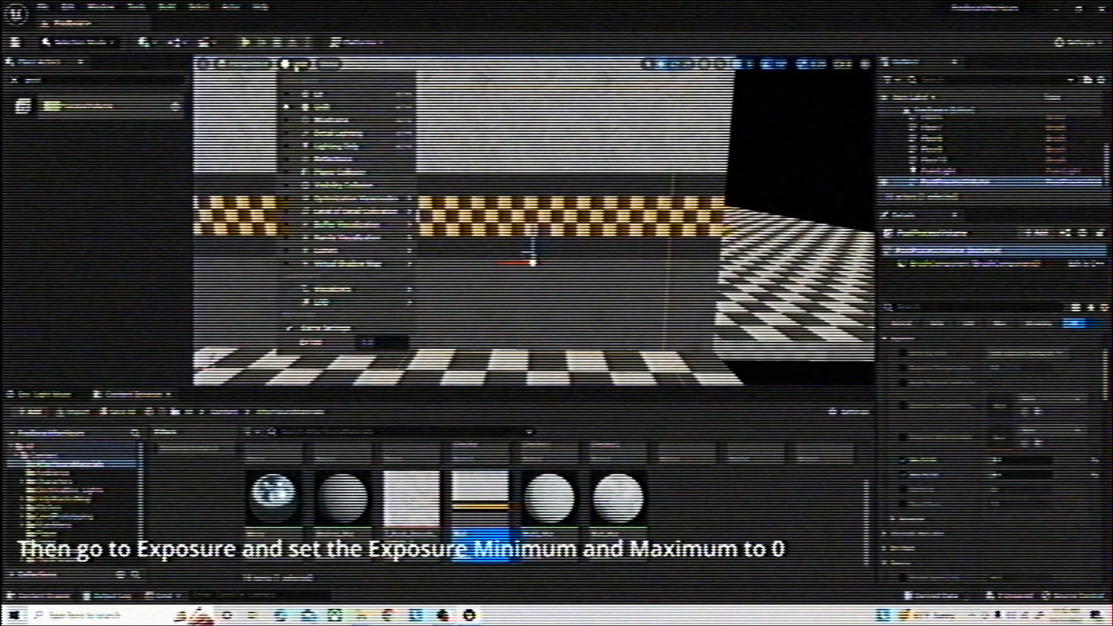
left_click(307, 92)
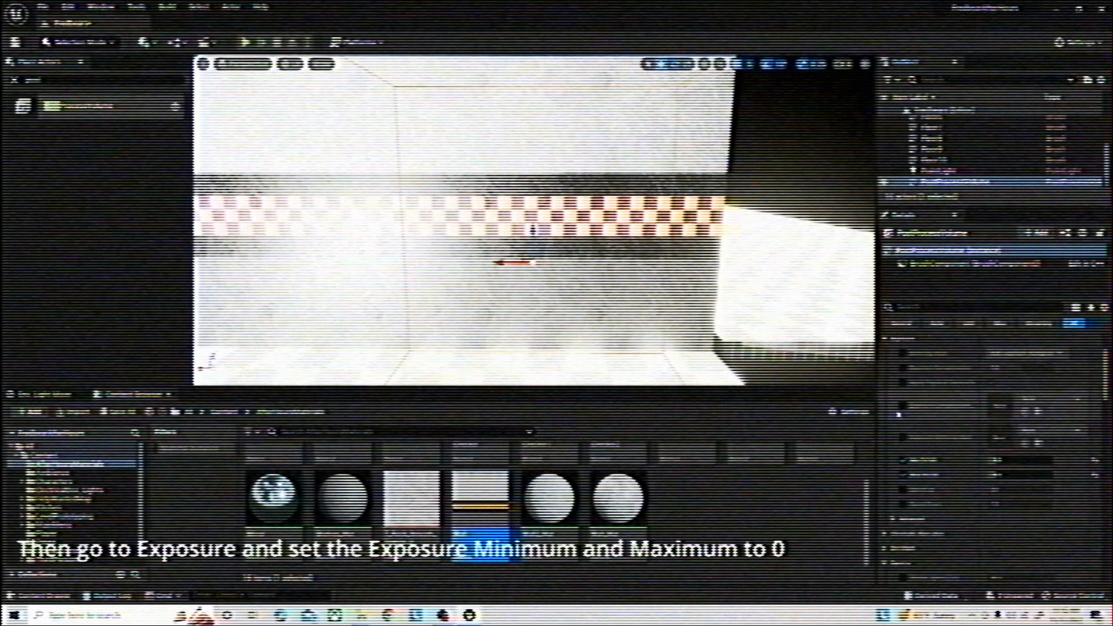
left_click(1003, 460)
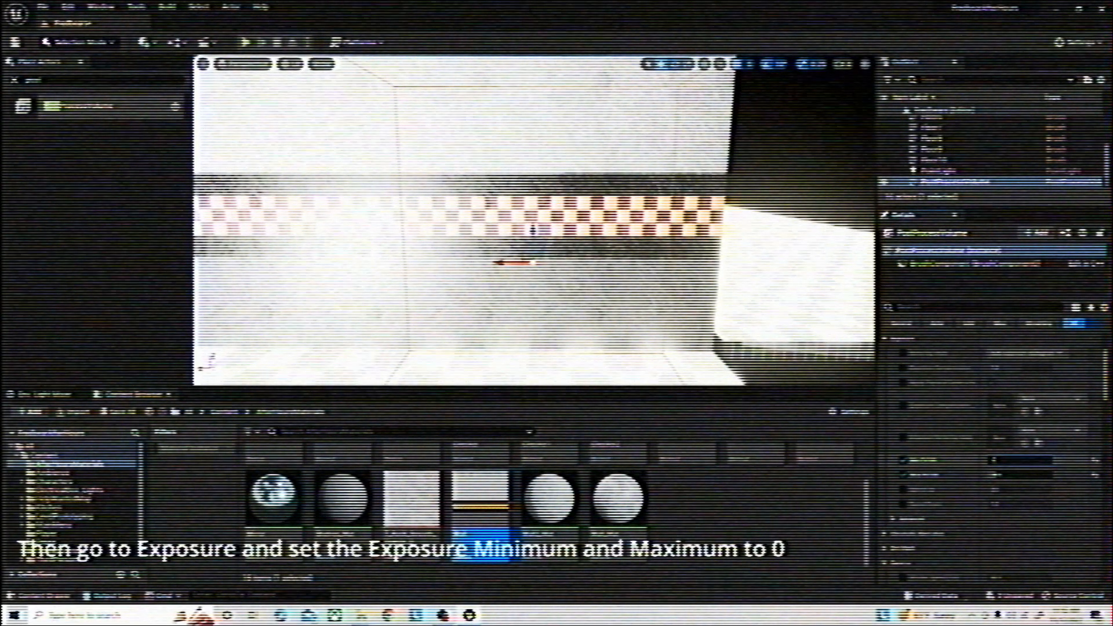
left_click(1001, 476)
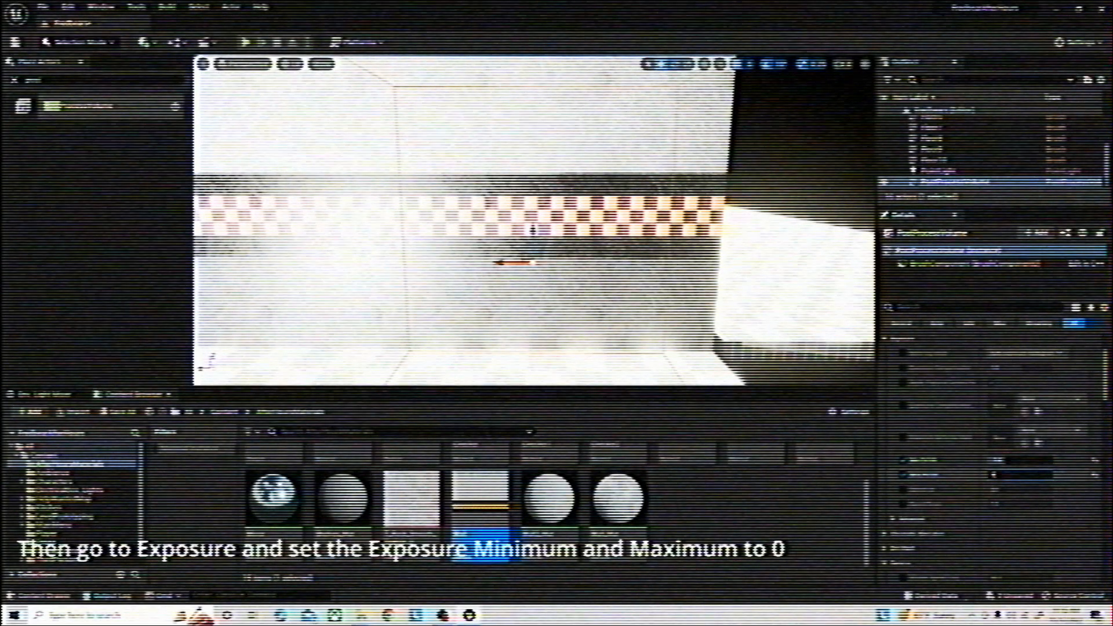
key("Return")
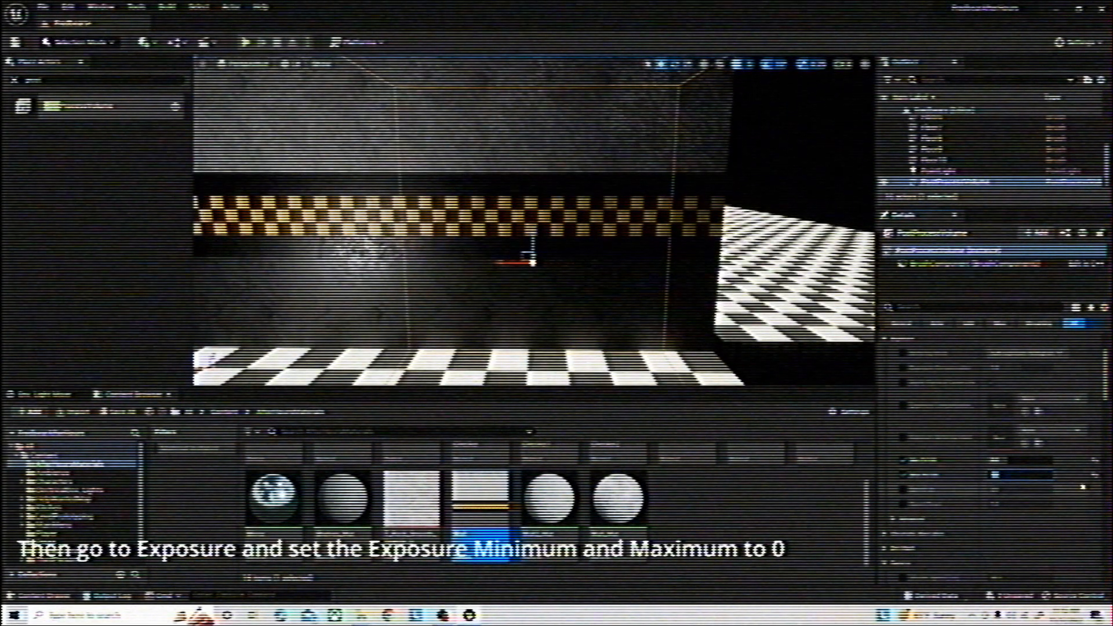
Examine the lit wall, floors and point light from several angles, and return the viewport to Unlit shading
right_click_drag(696, 330, 628, 319)
key("s")
key("a")
key("w")
key("d")
key("s")
key("a")
key("w")
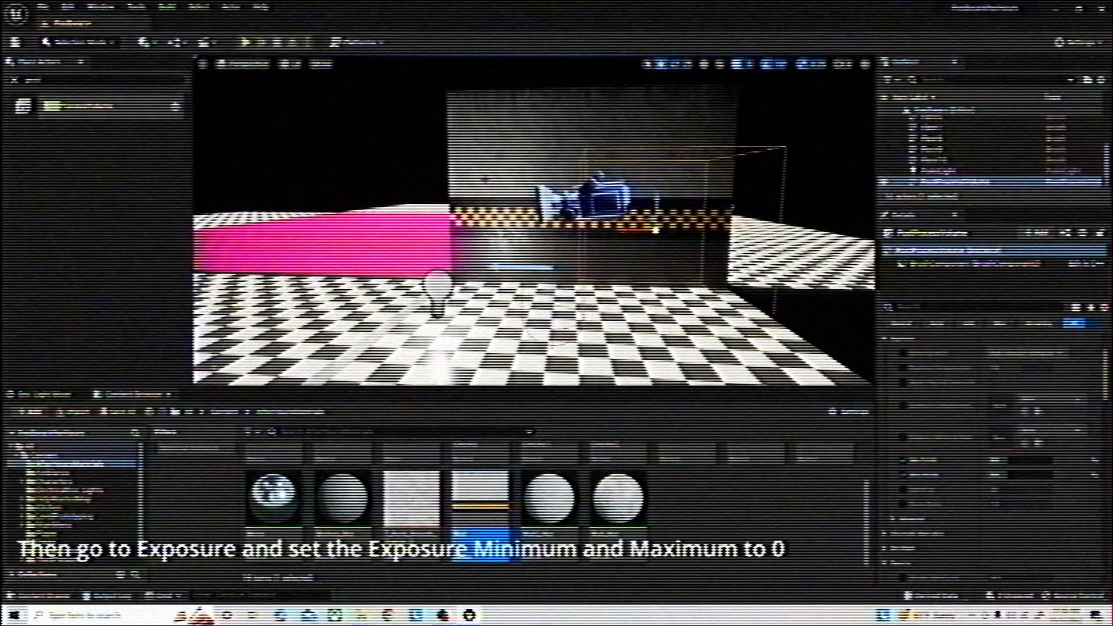
left_click(286, 61)
left_click(312, 111)
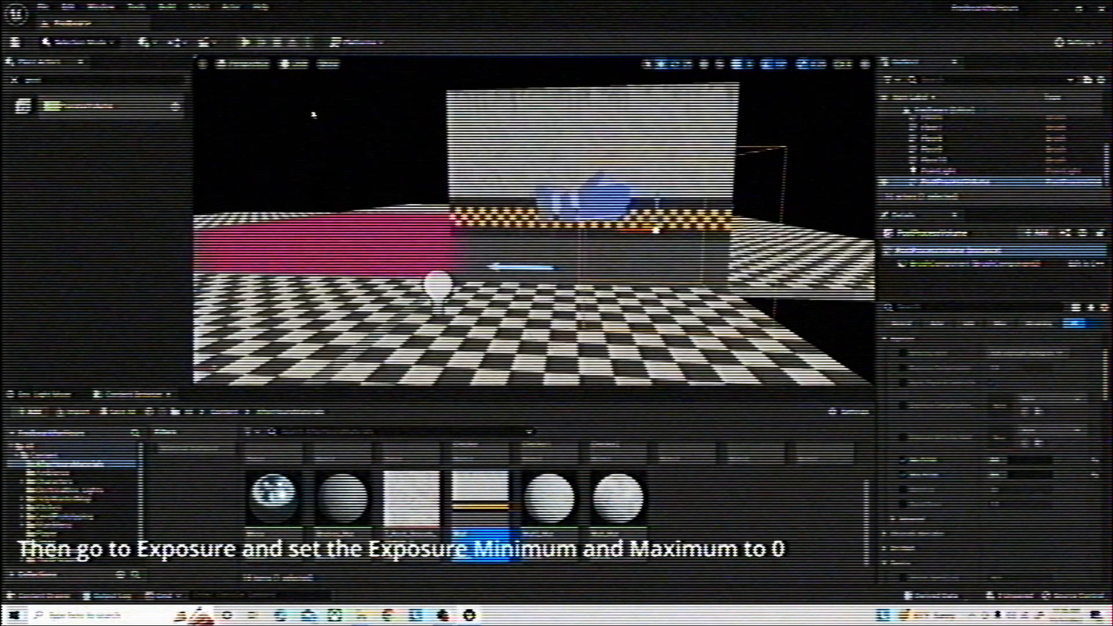
Delete the point light above the checkered floor next to the wall
key("w")
right_click_drag(312, 112, 304, 188)
key("s")
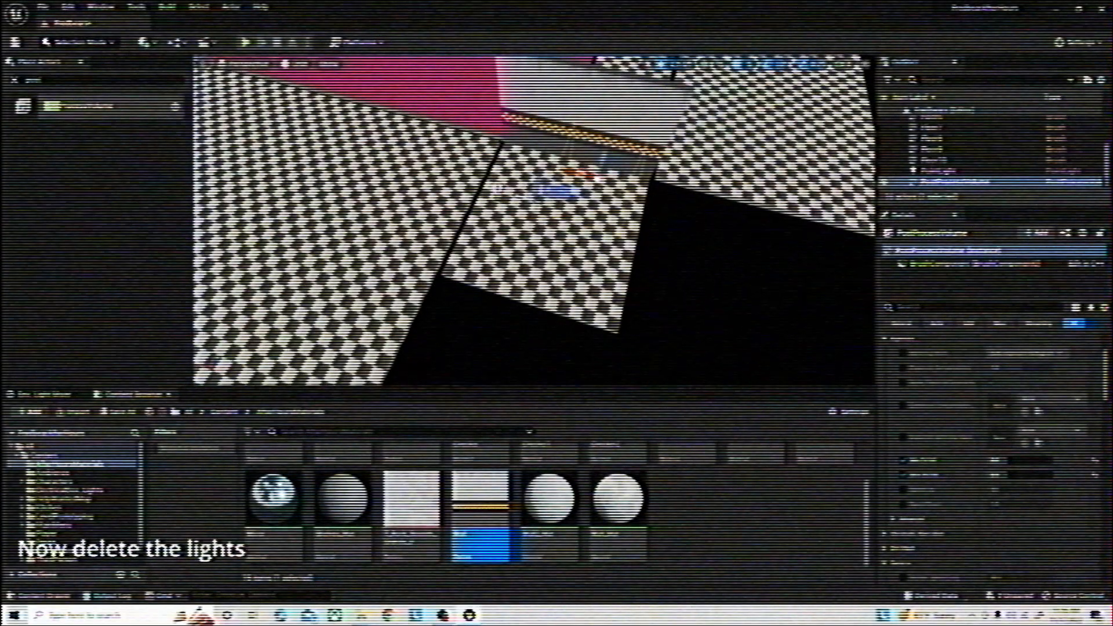
left_click(498, 176)
key("Delete")
Delete the directional light above the red floor
key("s")
right_click_drag(498, 176, 551, 124)
key("w")
key("w")
left_click(517, 200)
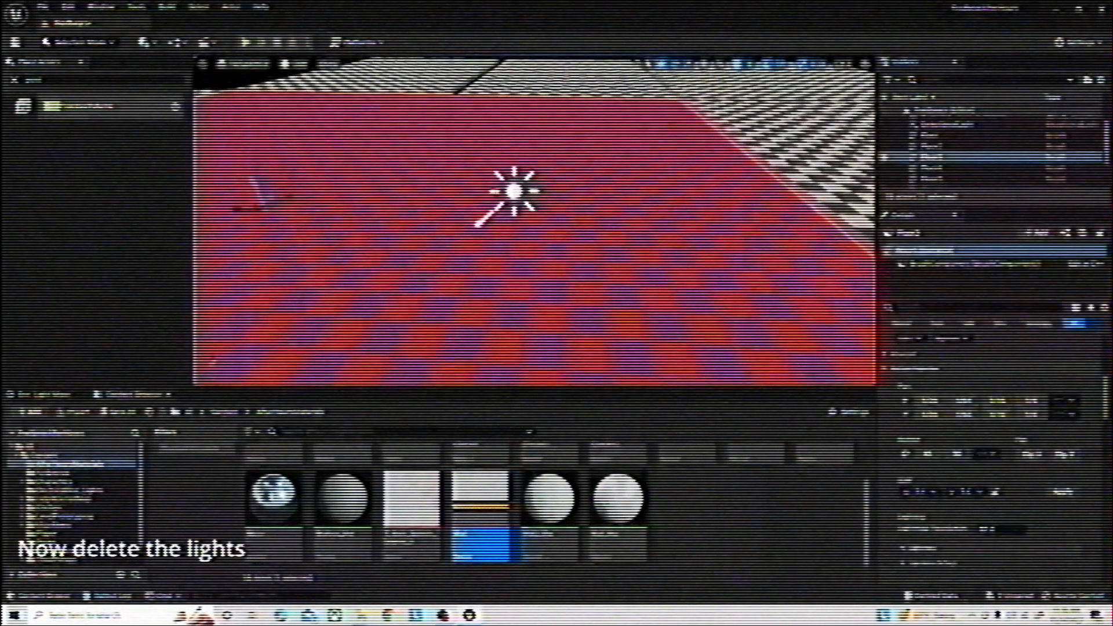
left_click(515, 191)
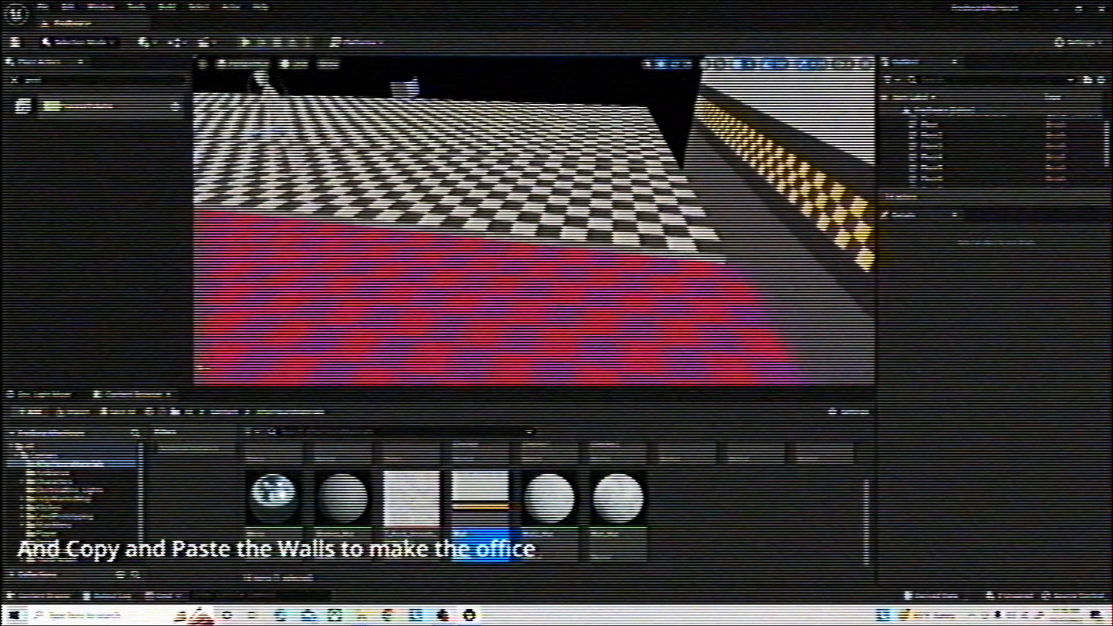
Paste a copy of the textured wall and move it to the opposite end of the small office floor
right_click_drag(522, 221, 557, 200)
key("ctrl+v")
key("d")
right_click_drag(636, 198, 596, 226)
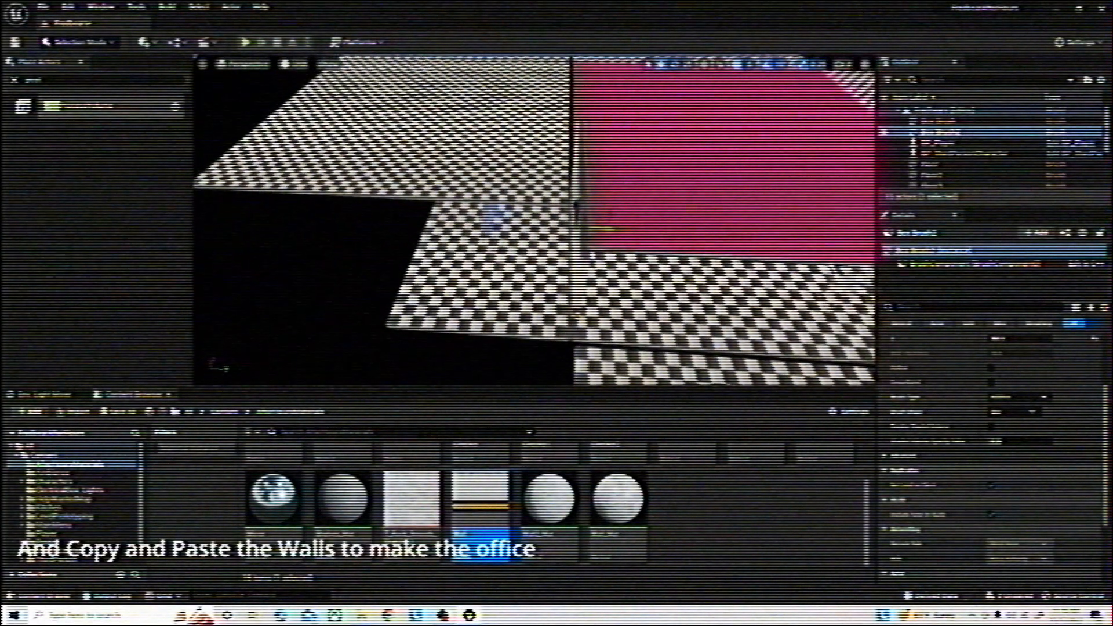
left_click_drag(595, 229, 423, 228)
key("a")
mouse_move(422, 227)
right_mouse_down()
mouse_move(426, 243)
mouse_move(406, 229)
mouse_move(457, 248)
right_mouse_up()
key("w")
key("s")
Paste another wall copy, move it towards the office's open side, and set its X to 20 with Y as the long dimension
key("ctrl+v")
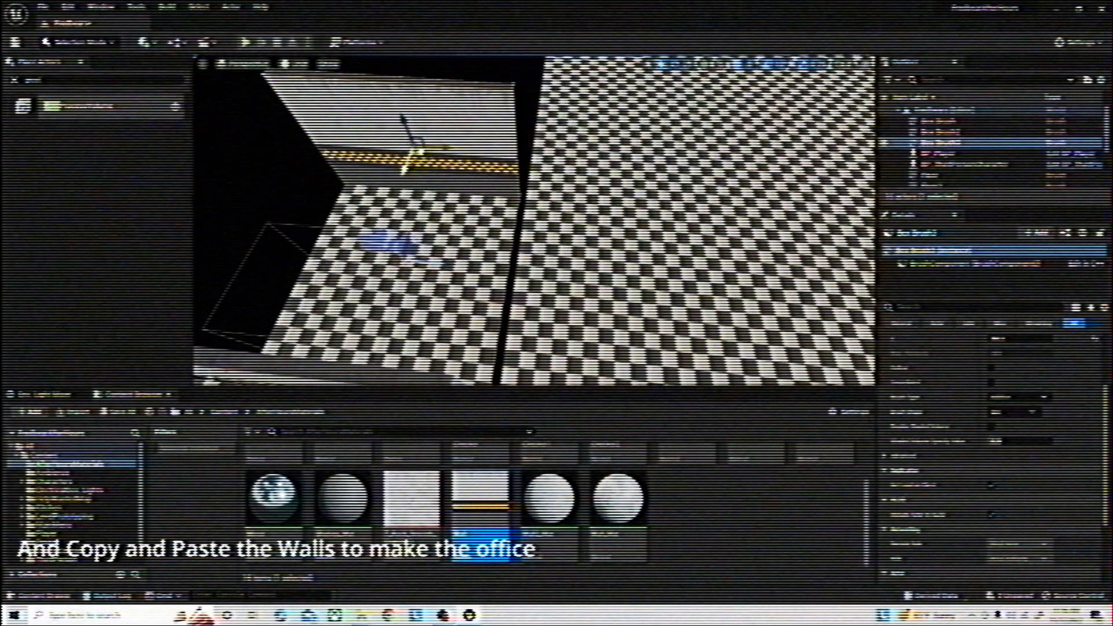
mouse_move(419, 153)
left_mouse_down()
mouse_move(501, 262)
mouse_move(492, 261)
left_mouse_up()
scroll(938, 429, "up", 3)
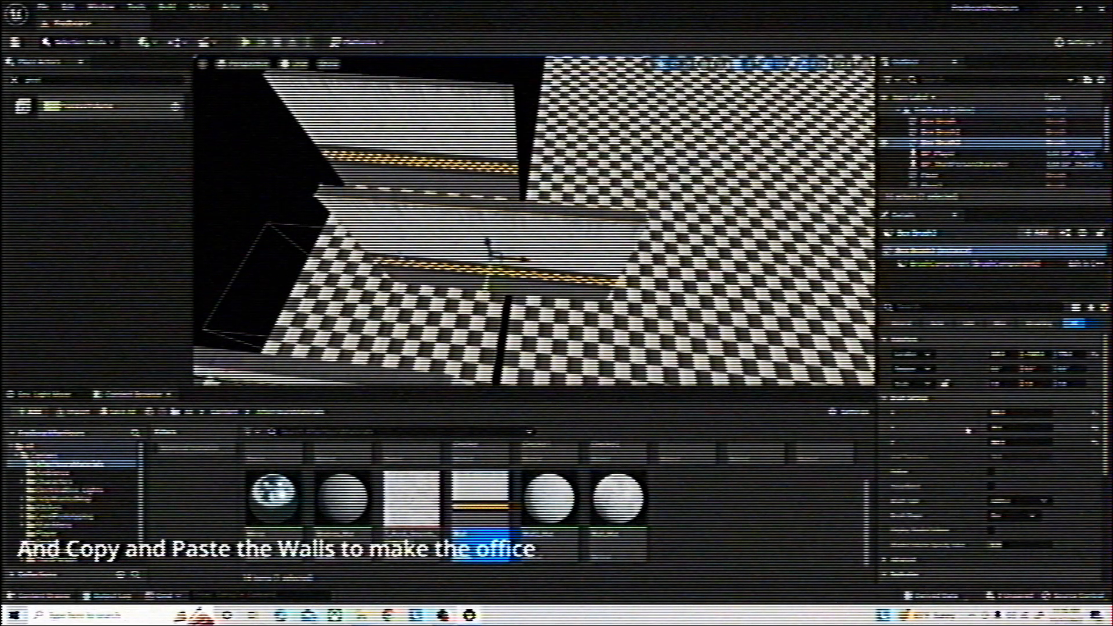
left_click(998, 413)
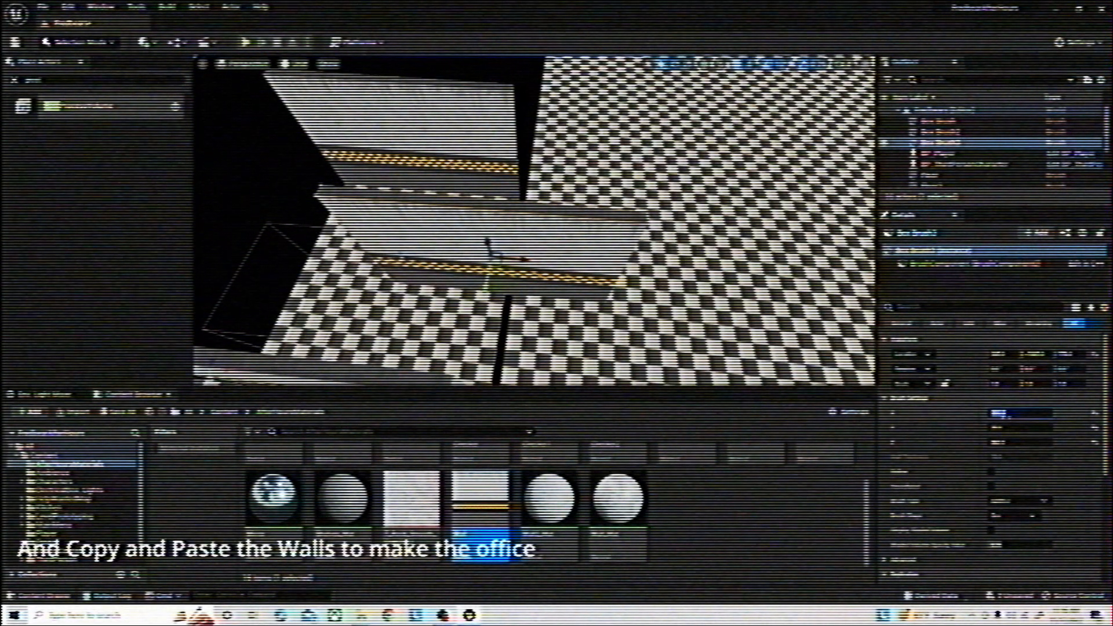
type("20")
key("Return")
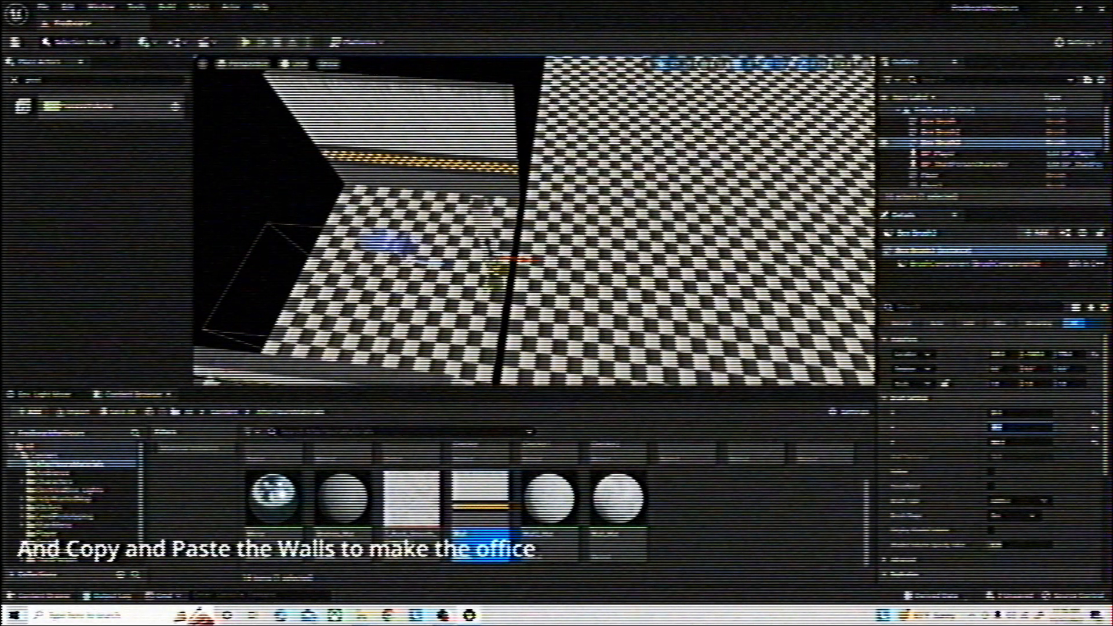
key("Return")
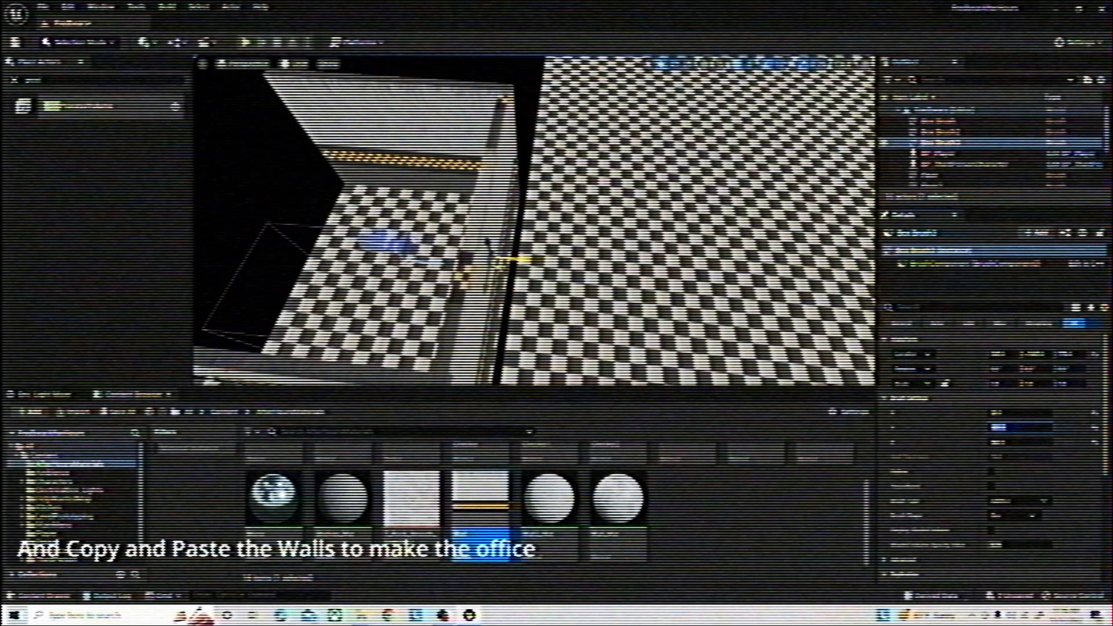
Line up the pasted wall with the edge of the small office floor
left_click_drag(503, 265, 519, 259)
right_click_drag(515, 256, 452, 301)
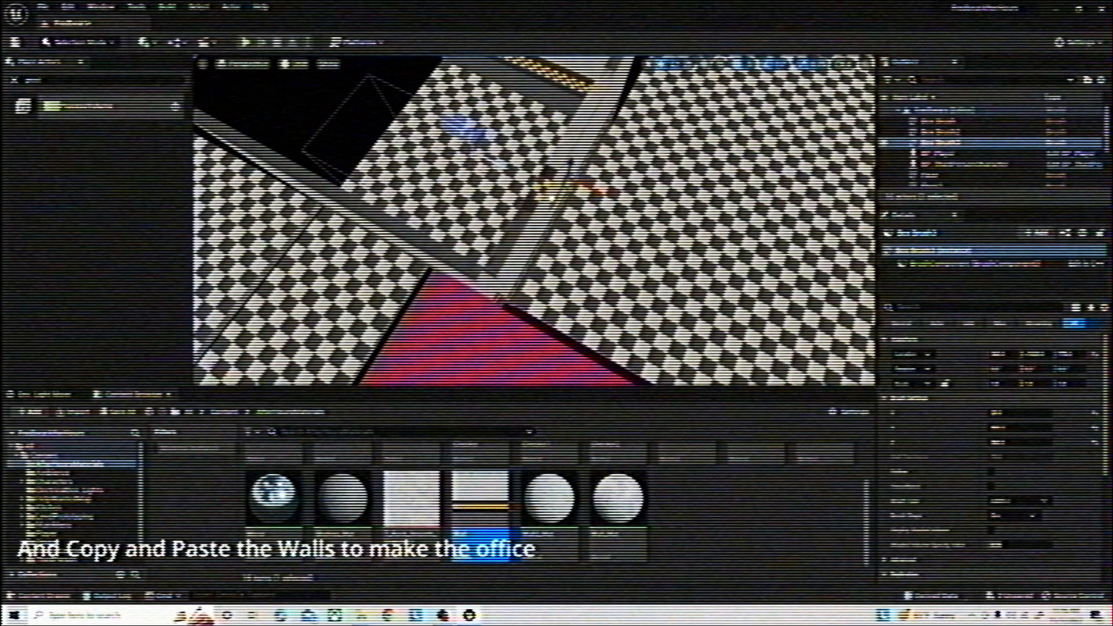
right_click_drag(548, 190, 778, 198)
Paste another copy of the office side wall and move it across to the open opposite side
key("ctrl+v")
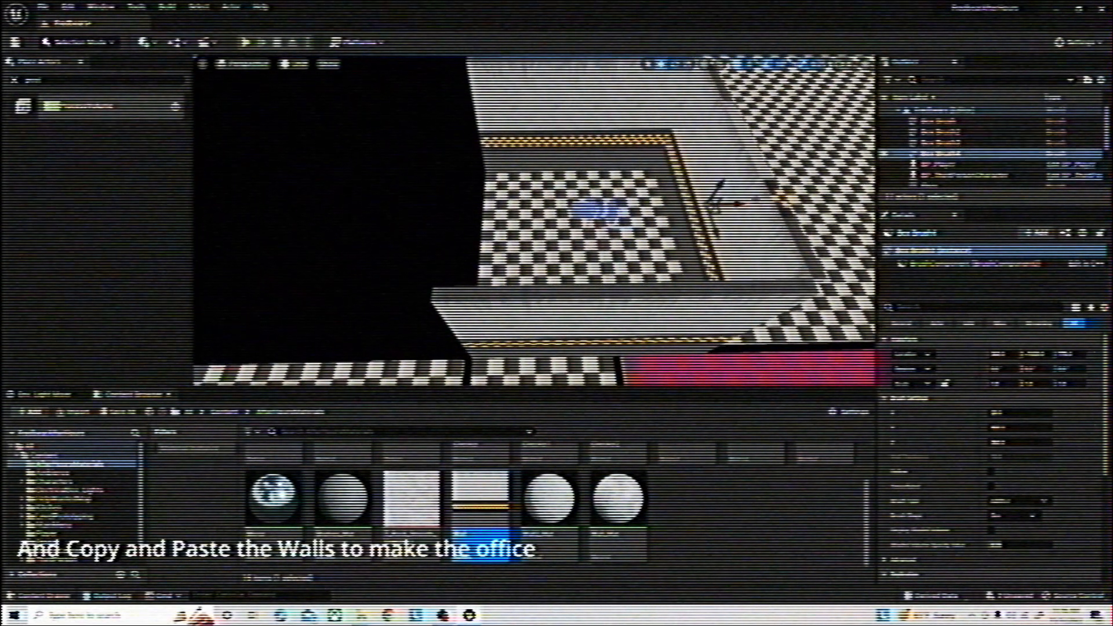
left_click_drag(721, 197, 465, 206)
mouse_move(502, 204)
right_mouse_down()
mouse_move(371, 203)
mouse_move(322, 215)
right_mouse_up()
Paste another wall copy, move it onto the checkered hallway beside the office, and lengthen it in Y to run along the hallway
key("ctrl+v")
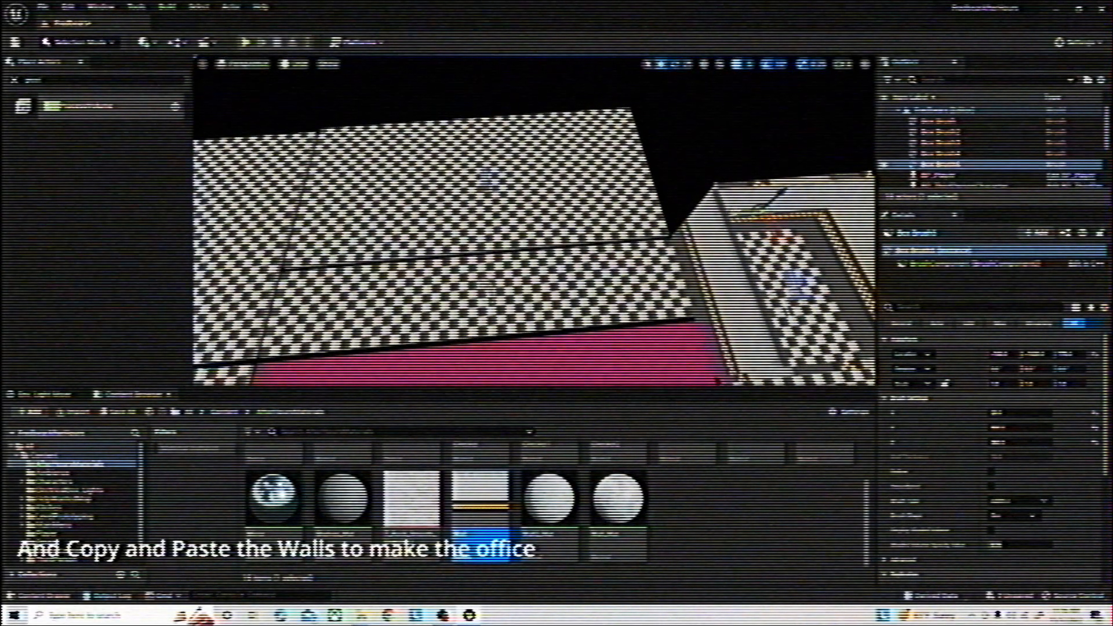
left_click_drag(735, 211, 513, 231)
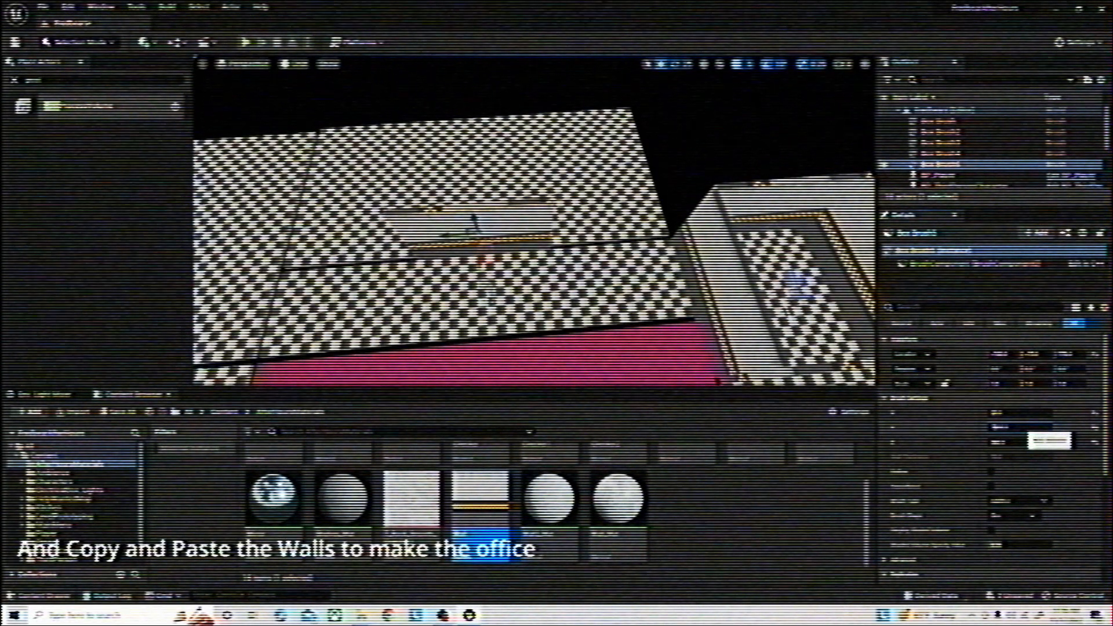
right_click_drag(725, 279, 609, 272)
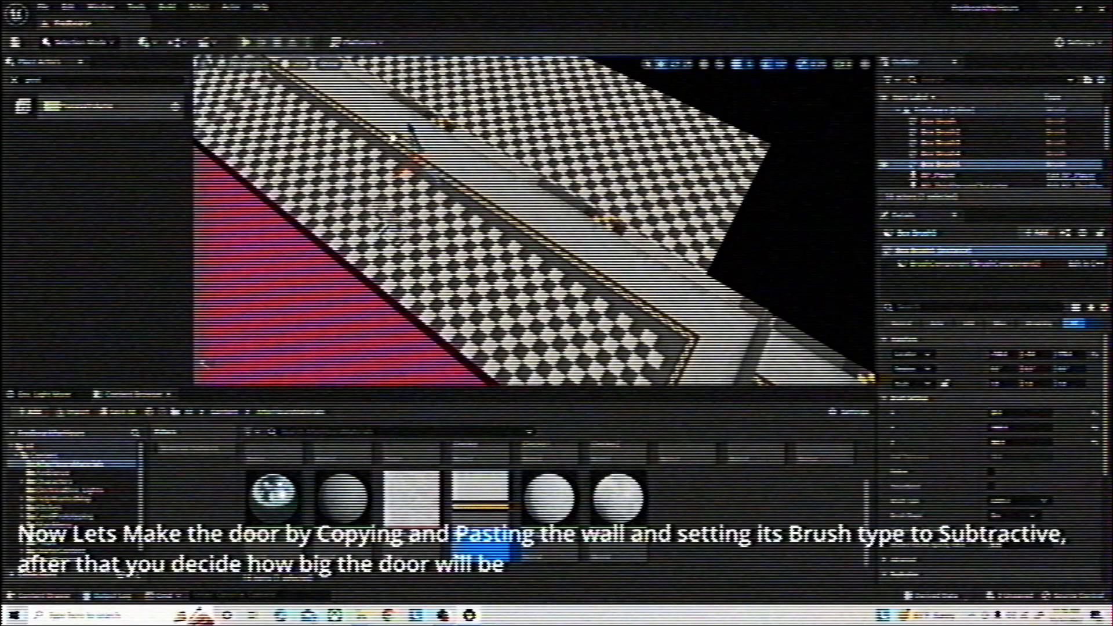
Paste a copy of the office end wall in place and set its brush type to Subtractive
right_click_drag(533, 220, 510, 200)
mouse_move(517, 97)
right_mouse_down()
mouse_move(534, 101)
mouse_move(475, 116)
mouse_move(452, 92)
mouse_move(517, 98)
right_mouse_up()
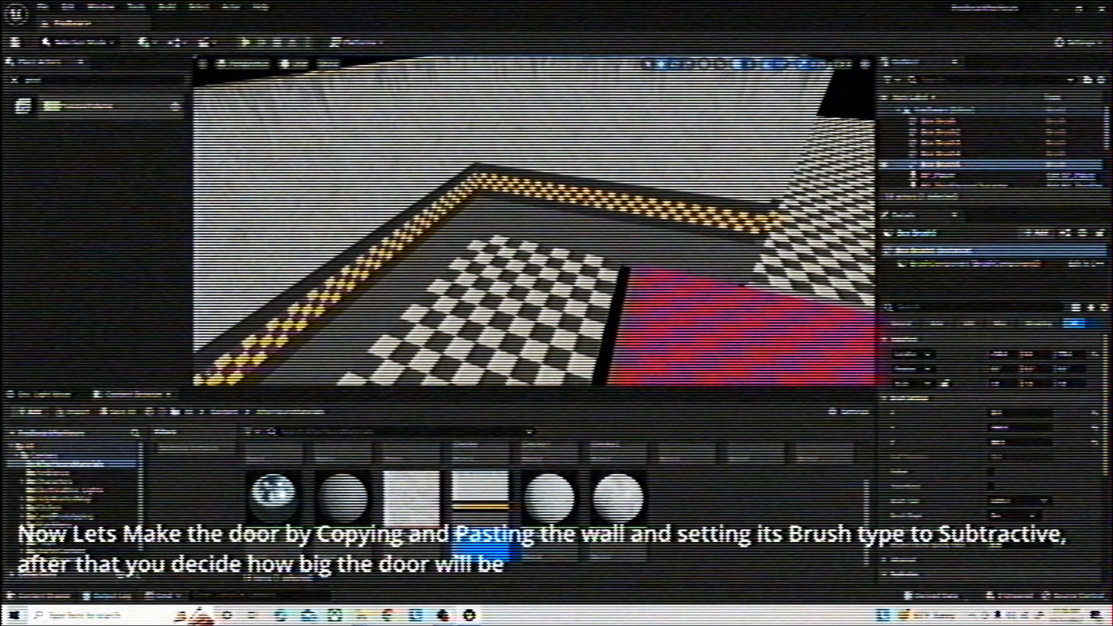
left_click(582, 200)
right_click_drag(583, 201, 626, 179)
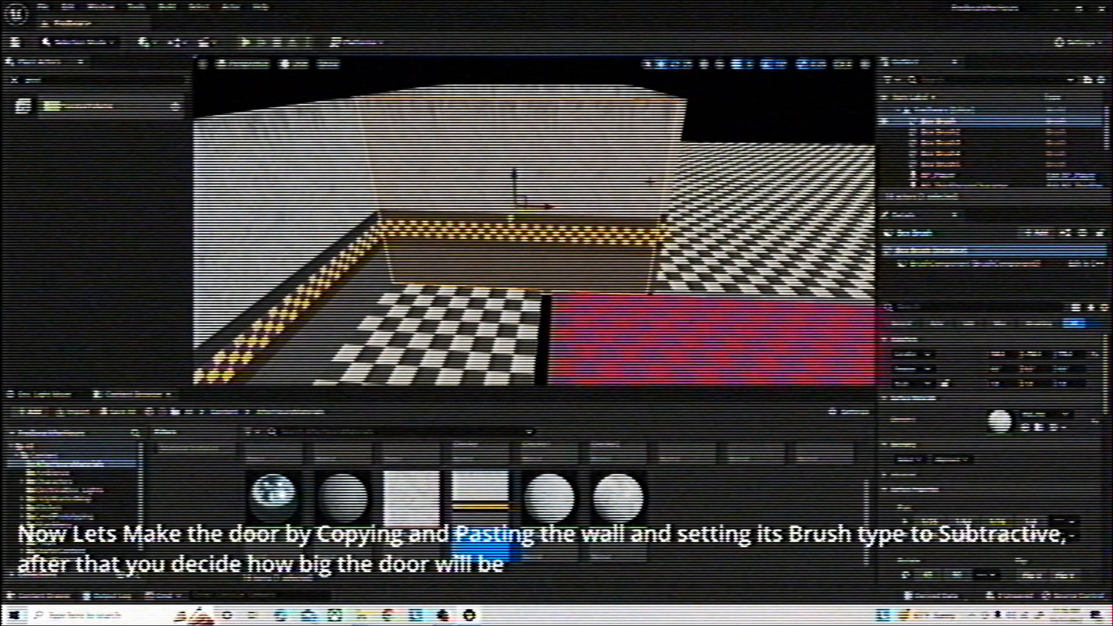
key("ctrl+v")
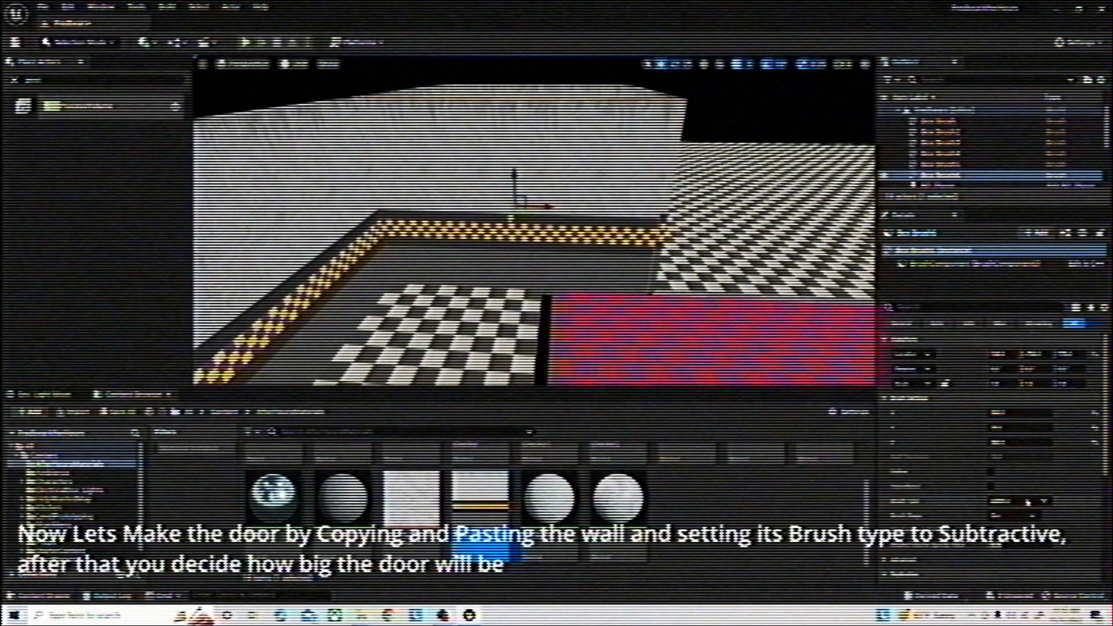
left_click(1026, 501)
left_click(1028, 514)
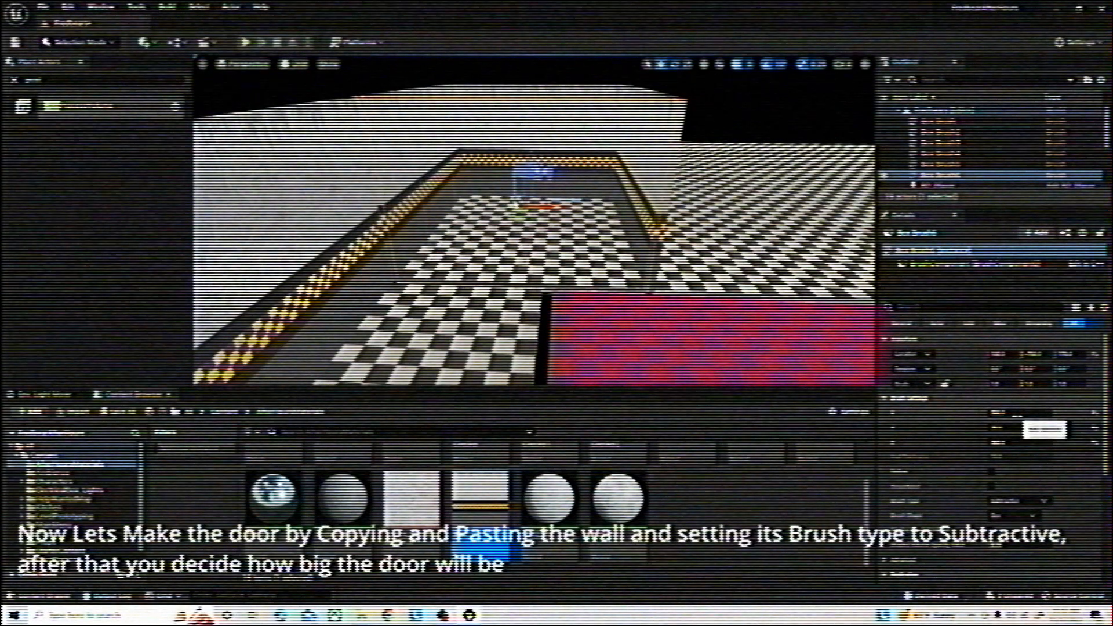
Reduce the subtractive brush's X and Z dimensions to cut a door-sized opening in the office end wall
left_click(998, 412)
key("Return")
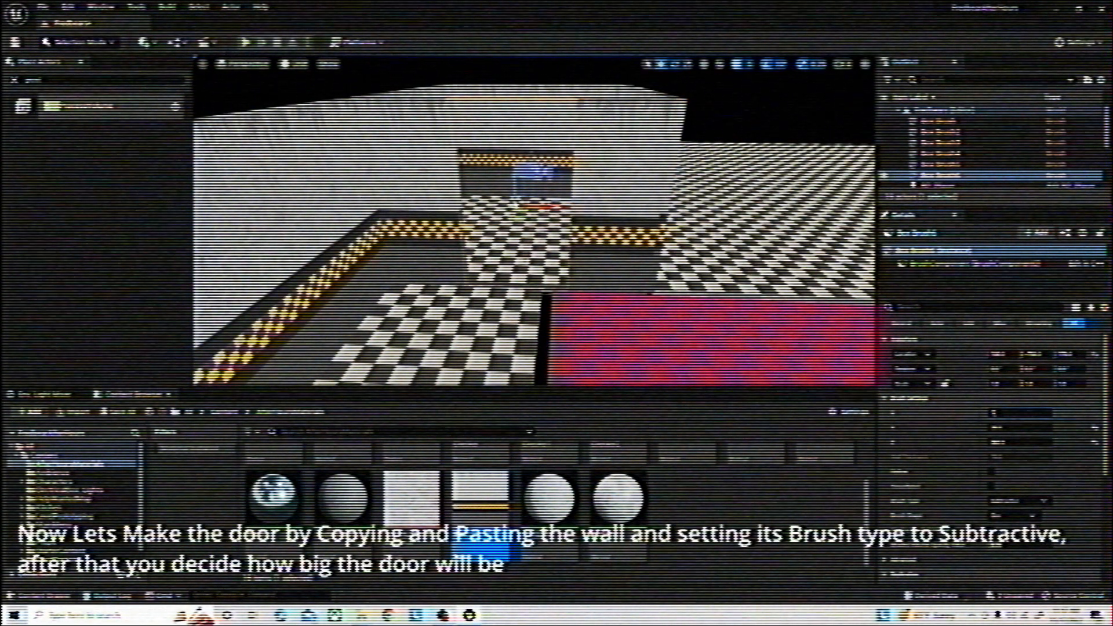
key("Return")
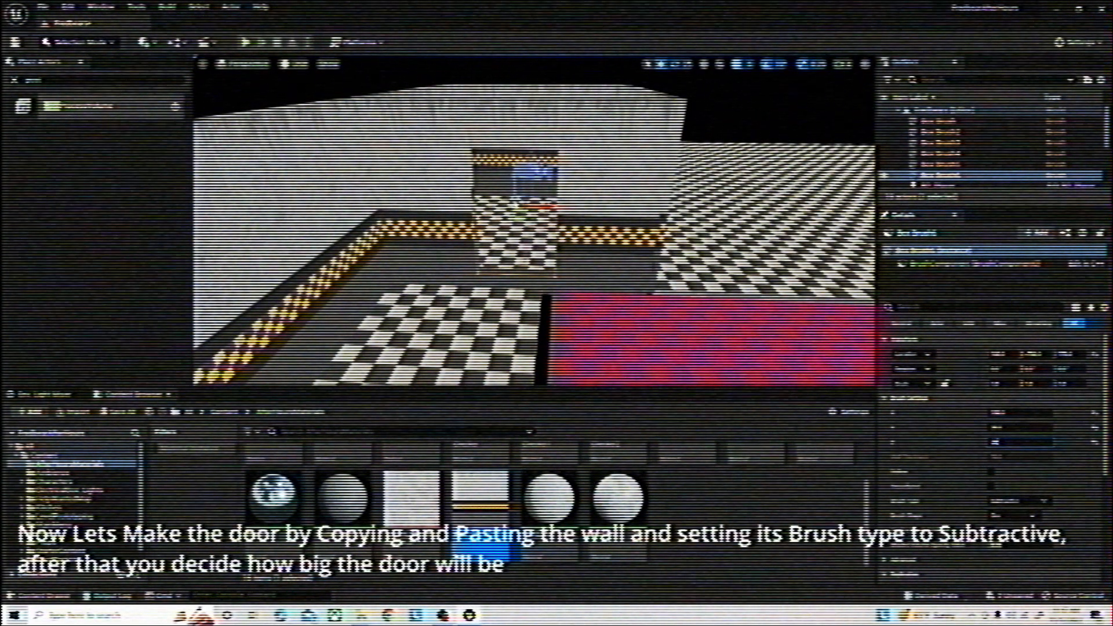
Shift the subtractive door brush along the office wall and lower it to floor level
right_click_drag(533, 232, 513, 232)
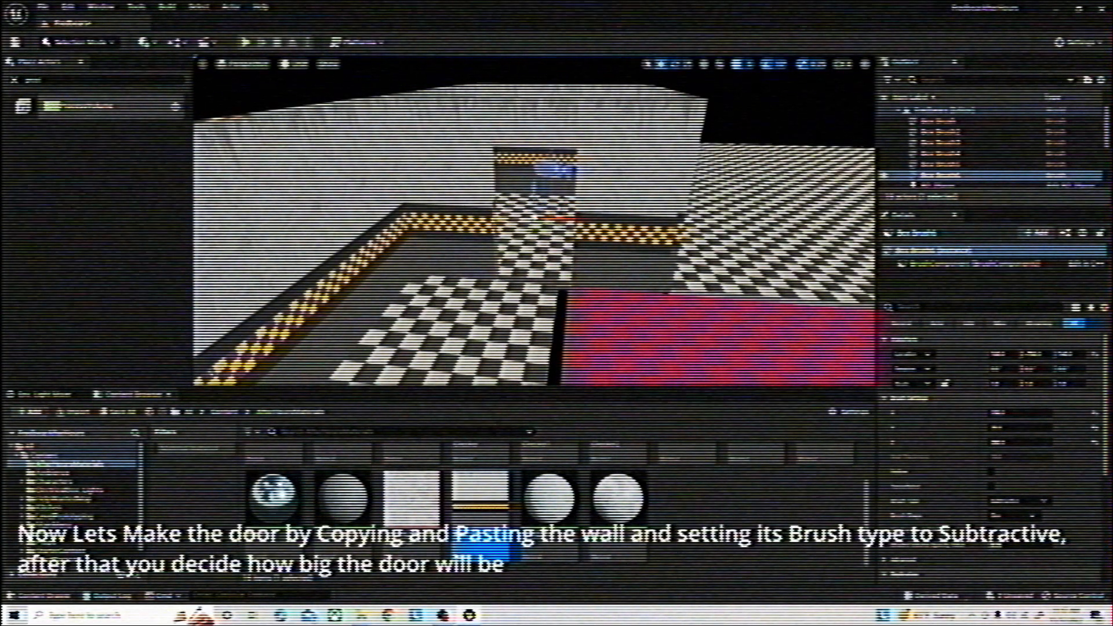
mouse_move(513, 232)
right_mouse_down()
mouse_move(418, 232)
mouse_move(510, 231)
mouse_move(614, 261)
mouse_move(719, 232)
mouse_move(696, 249)
mouse_move(690, 302)
mouse_move(676, 249)
mouse_move(632, 264)
mouse_move(768, 252)
right_mouse_up()
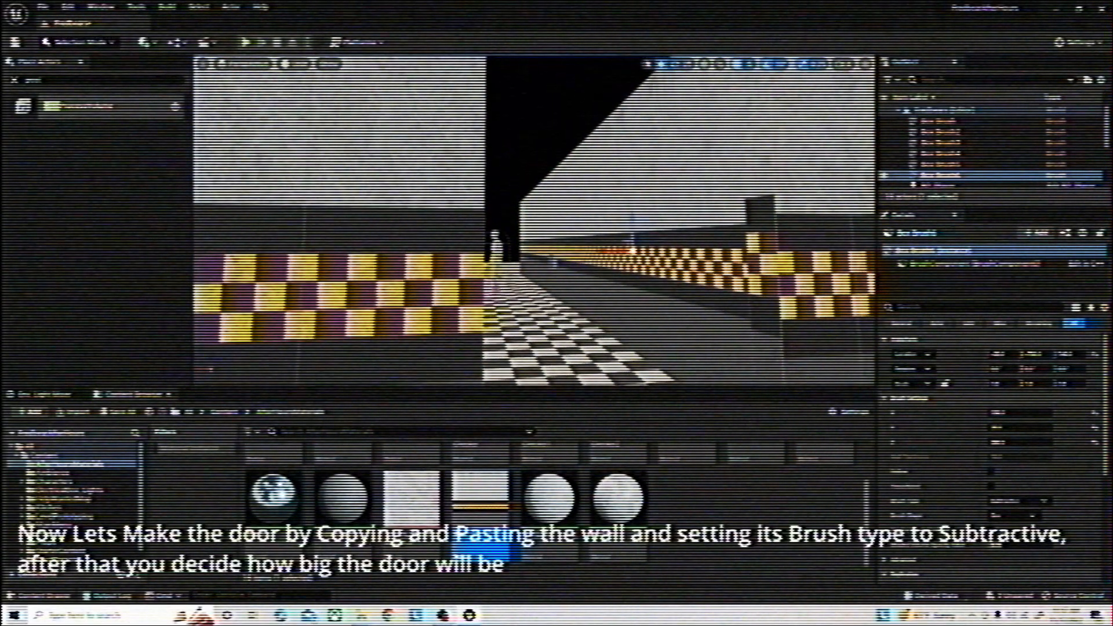
right_click_drag(632, 232, 629, 287)
left_click(630, 278)
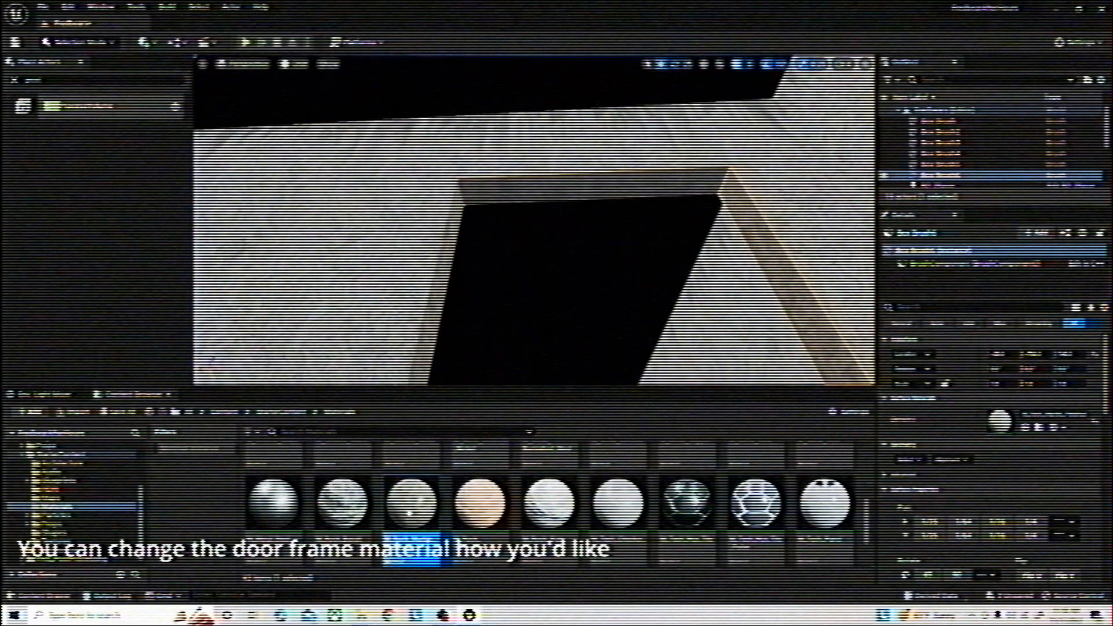
Apply a Starter Content rock material to the side and upper faces of the door frame
left_click_drag(408, 513, 453, 330)
left_click_drag(527, 187, 525, 186)
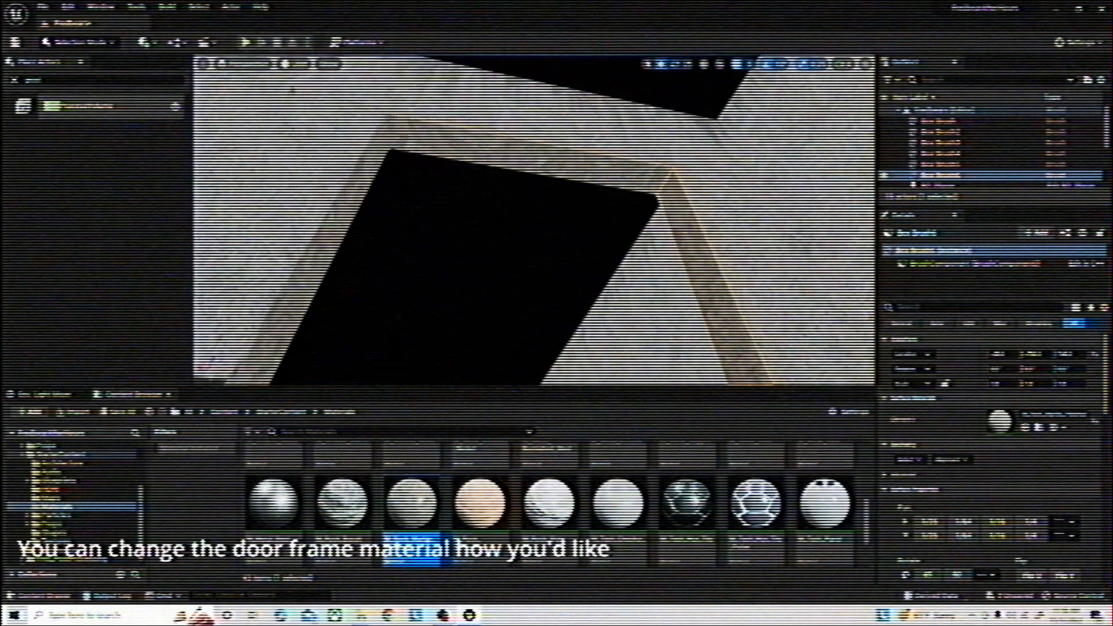
Duplicate the long hallway wall and move the copy to the opposite side of the hallway, along the red floor
right_click_drag(504, 229, 510, 325)
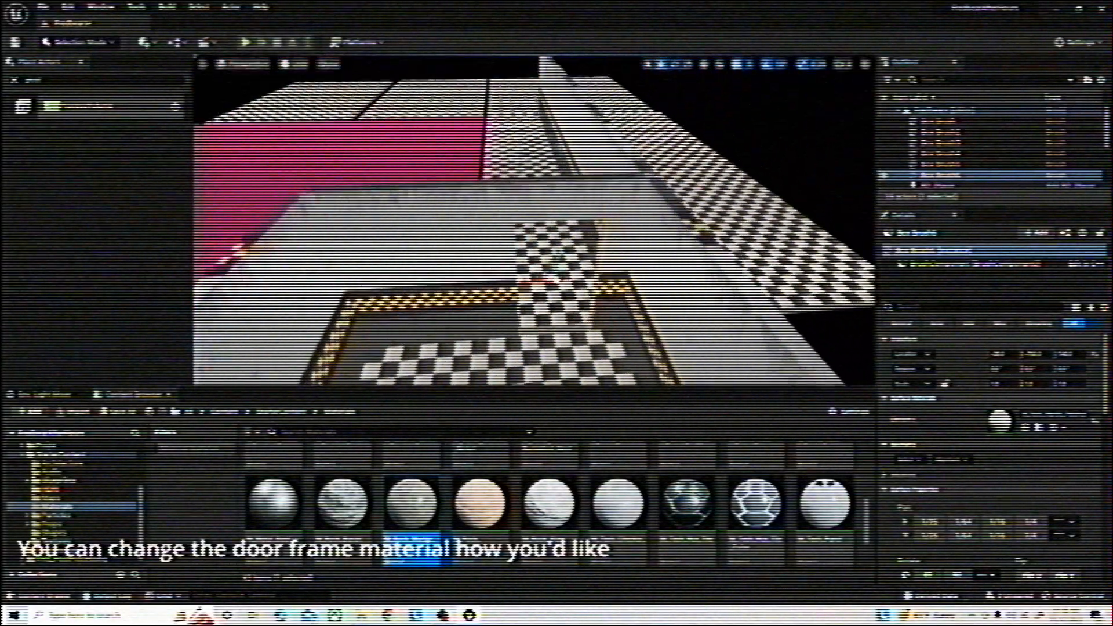
right_click_drag(511, 279, 539, 261)
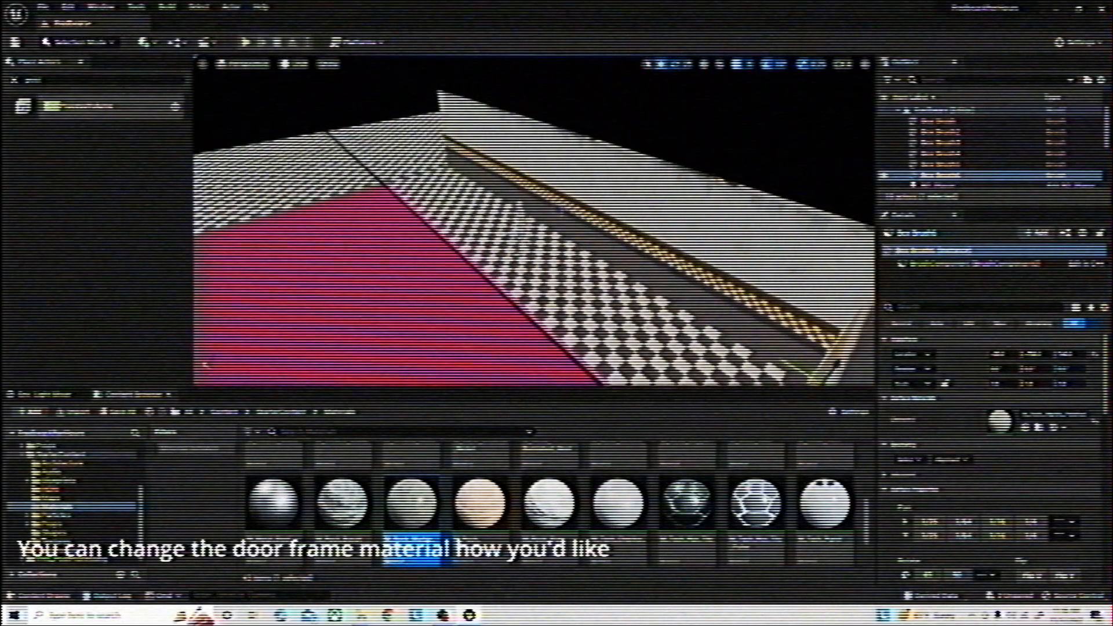
left_click(540, 174)
key("ctrl+d")
right_click_drag(539, 174, 444, 191)
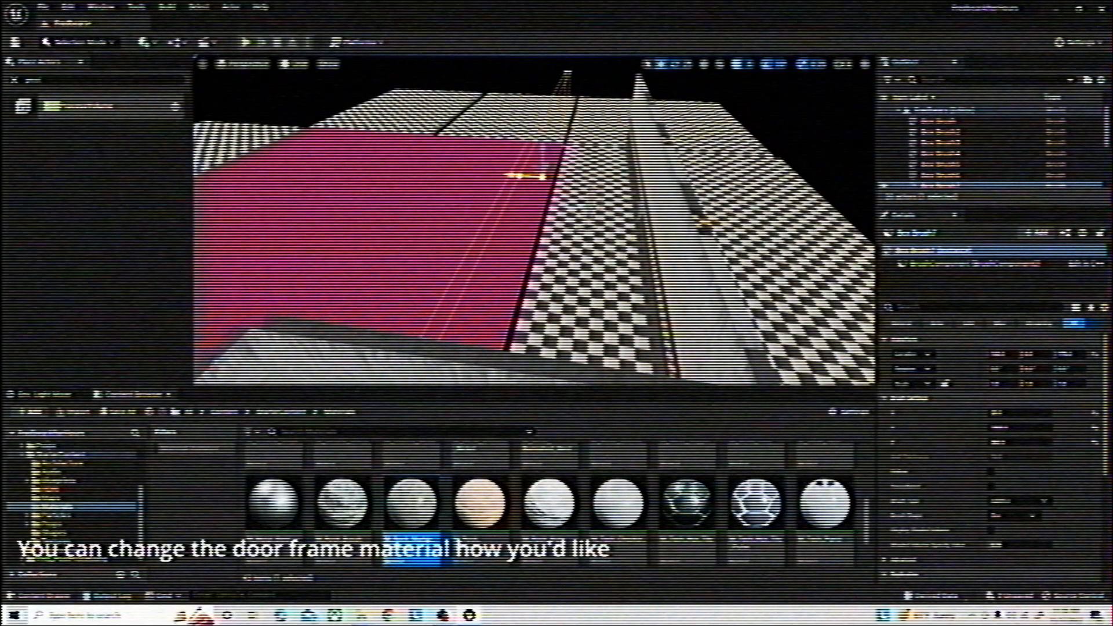
right_click_drag(522, 220, 504, 249)
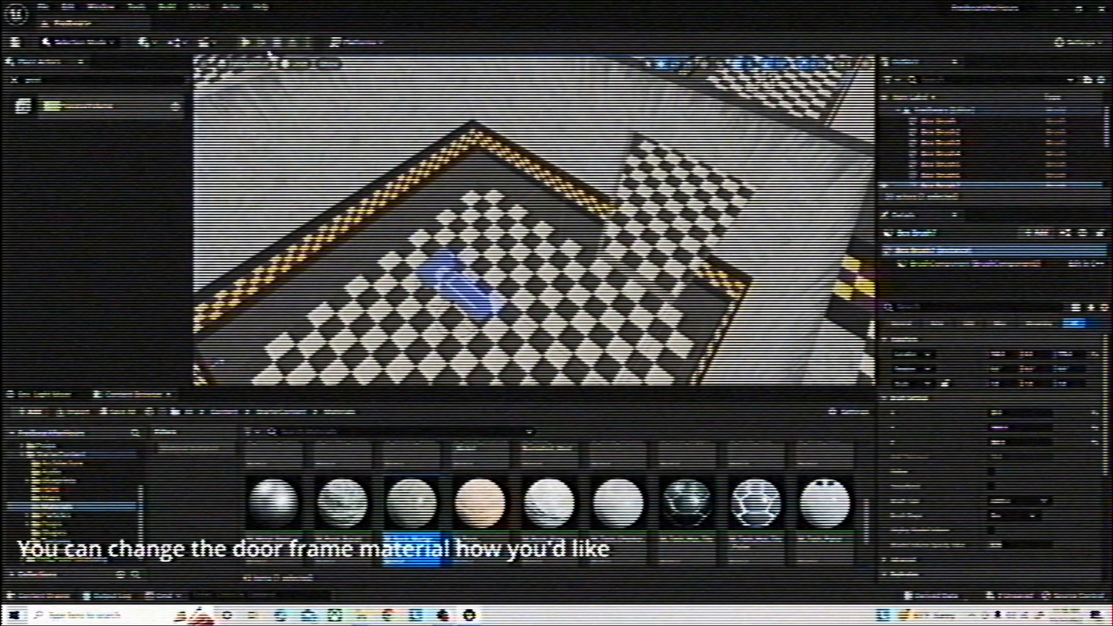
Switch the viewport to Lit mode and place a point light high above the office floor
left_click(271, 58)
left_click(307, 119)
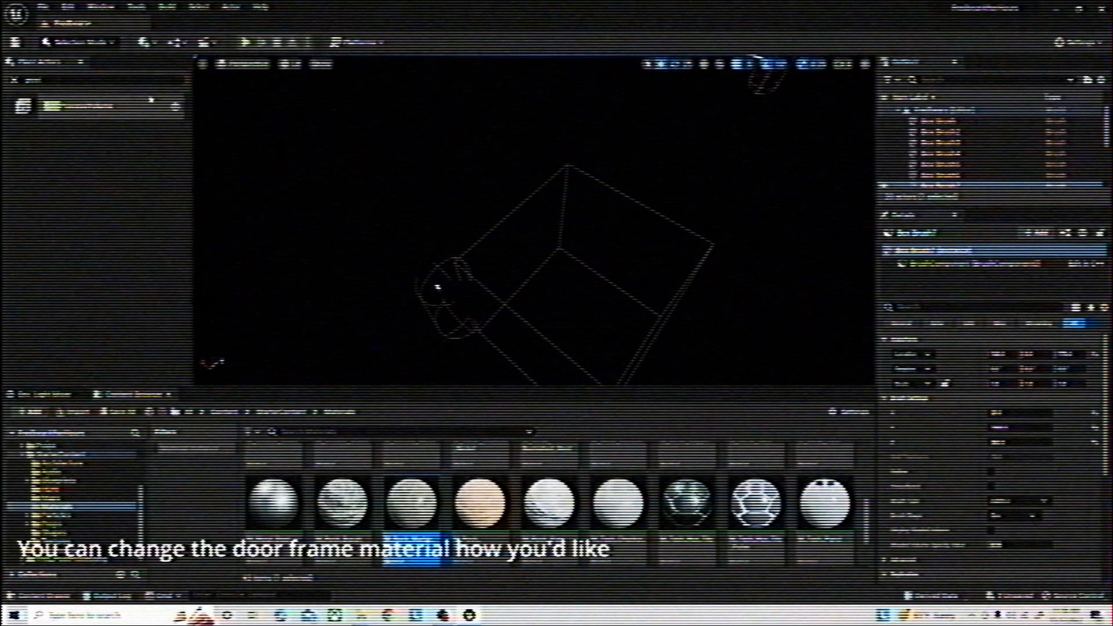
left_click(35, 80)
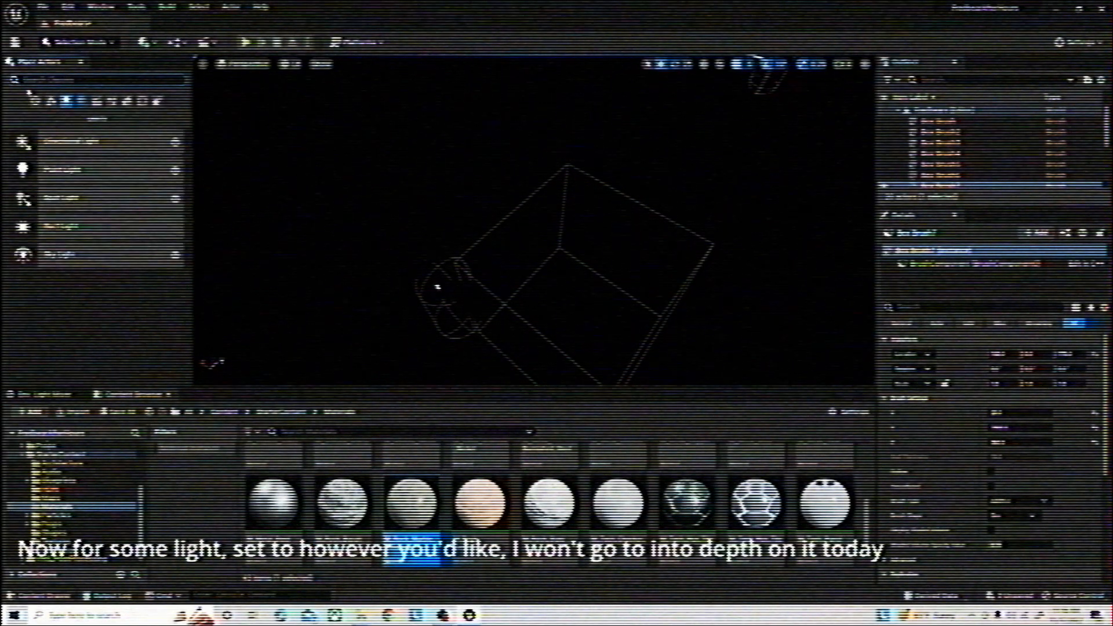
left_click_drag(71, 167, 464, 168)
right_click_drag(463, 168, 696, 104)
right_click_drag(464, 168, 521, 87)
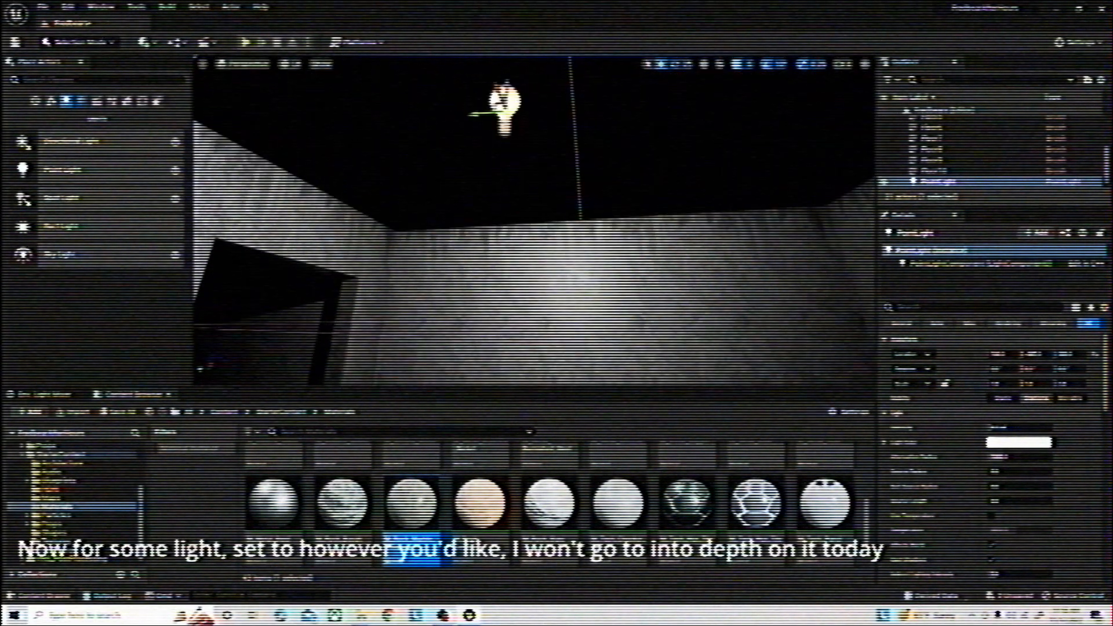
Set the point light's colour to a pale yellow
left_click(998, 443)
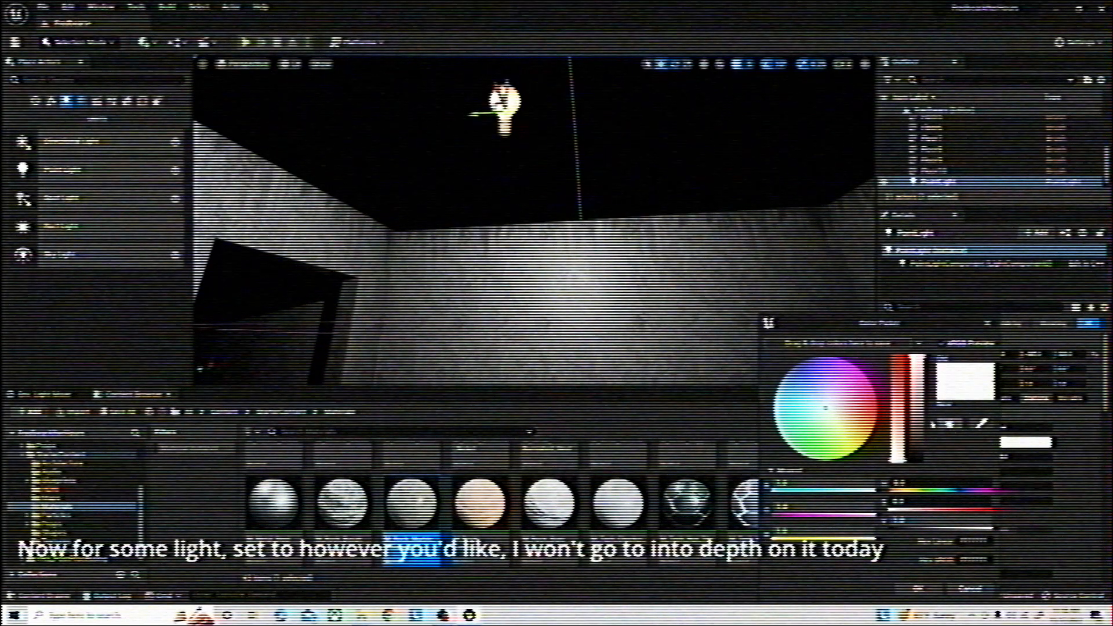
mouse_move(833, 416)
left_mouse_down()
mouse_move(858, 418)
mouse_move(849, 418)
left_mouse_up()
right_click_drag(556, 214, 548, 293)
left_click_drag(830, 419, 833, 422)
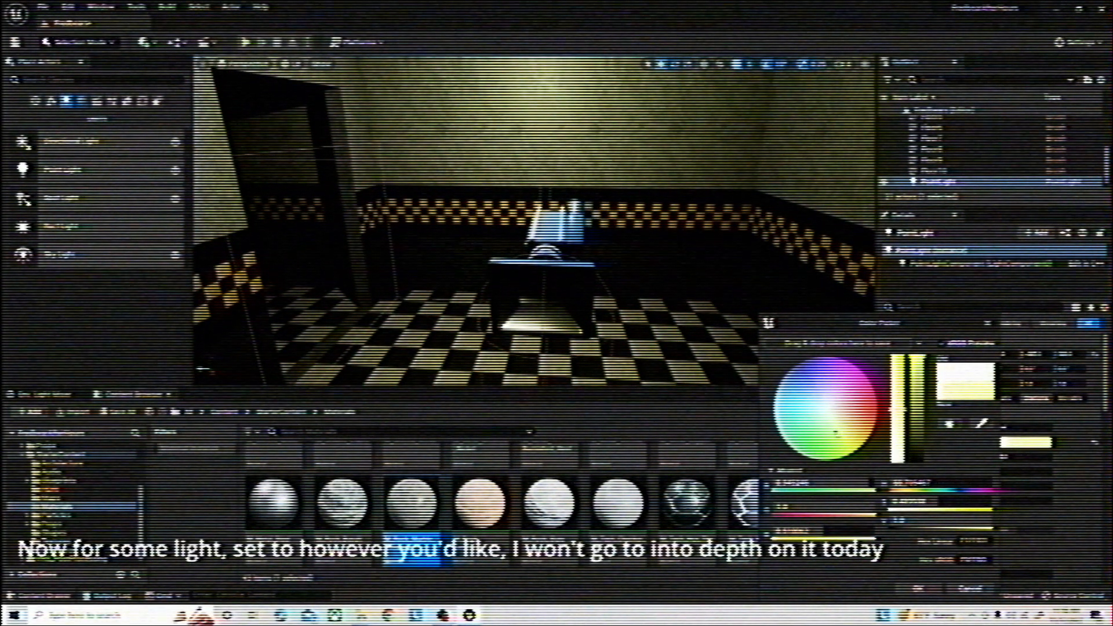
Play the level and walk through the office doorway and back to check the lighting, then stop the simulation
right_click_drag(661, 232, 534, 229)
right_click_drag(603, 220, 603, 145)
left_click(603, 220)
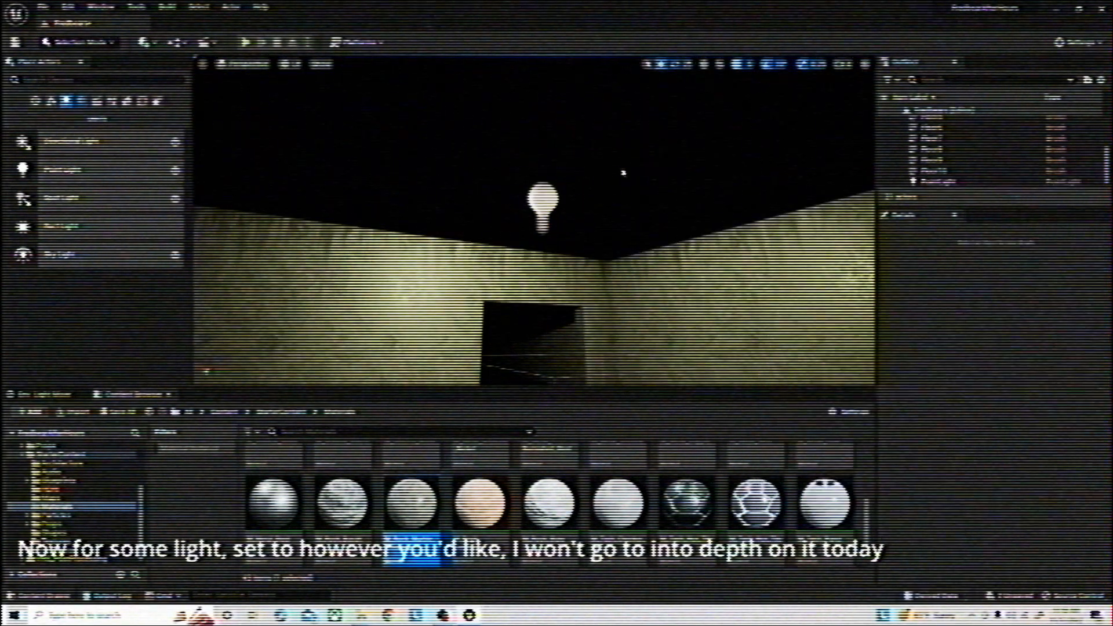
right_click_drag(603, 221, 603, 302)
left_click(246, 41)
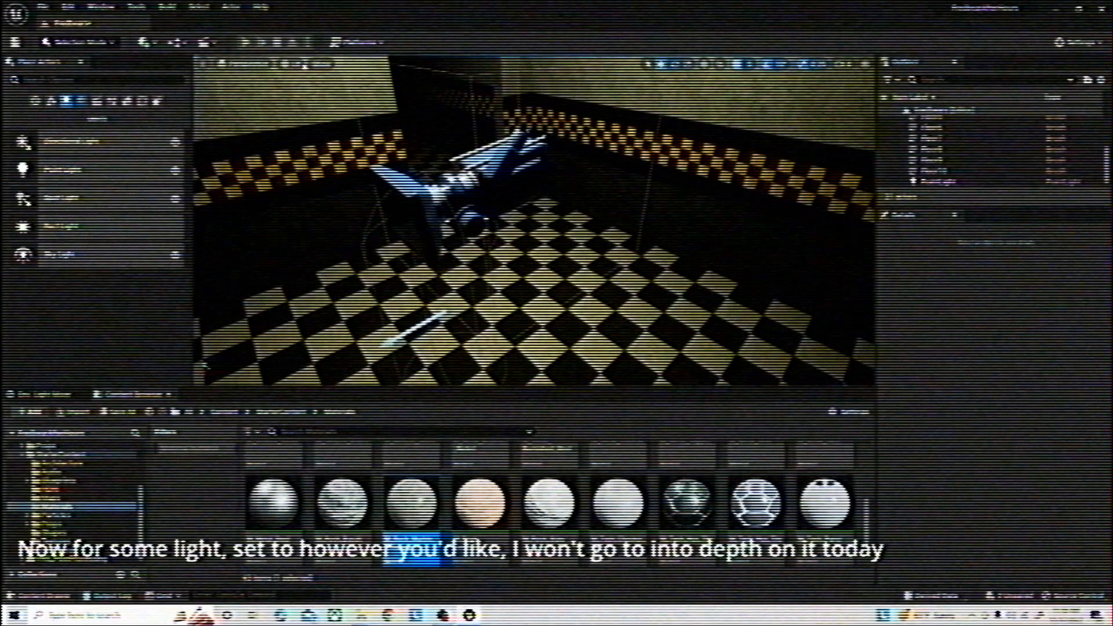
key("w")
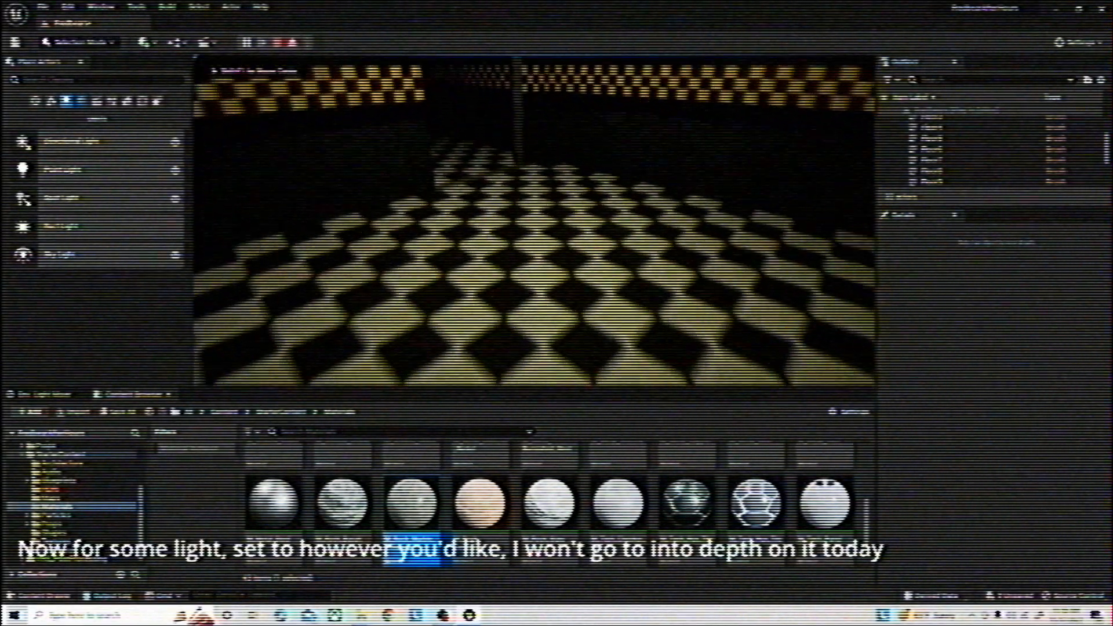
key("w")
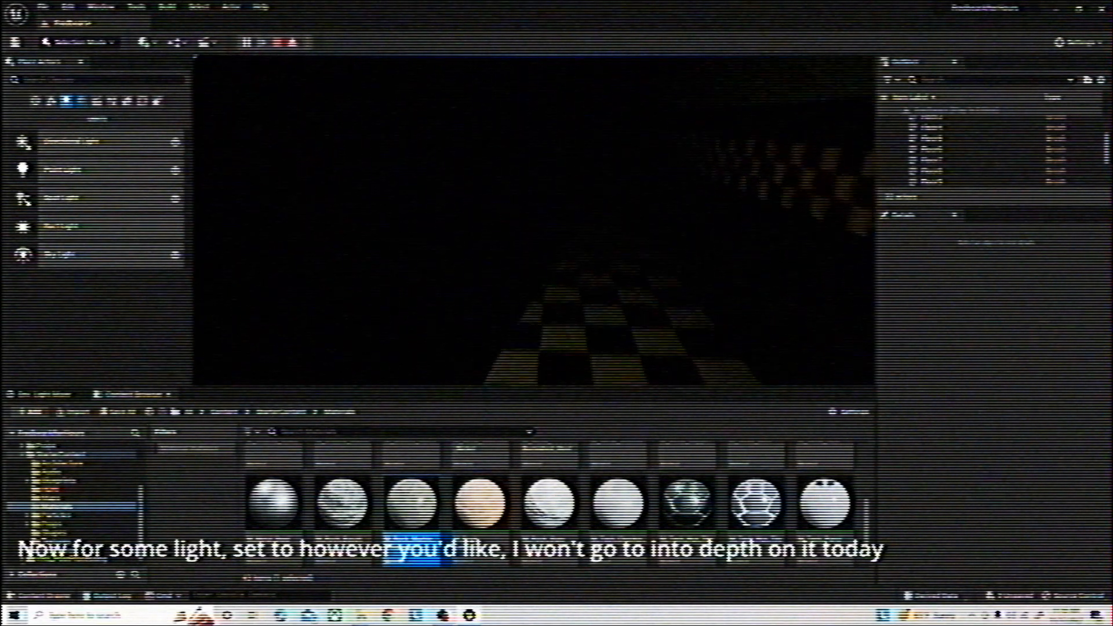
key("s")
key("s")
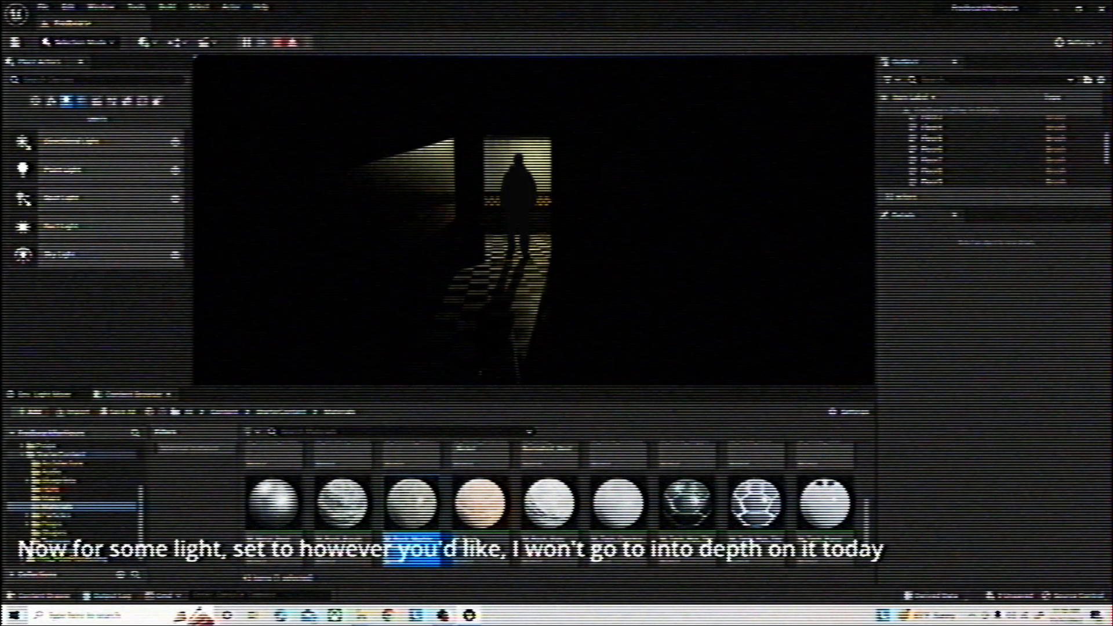
key("w")
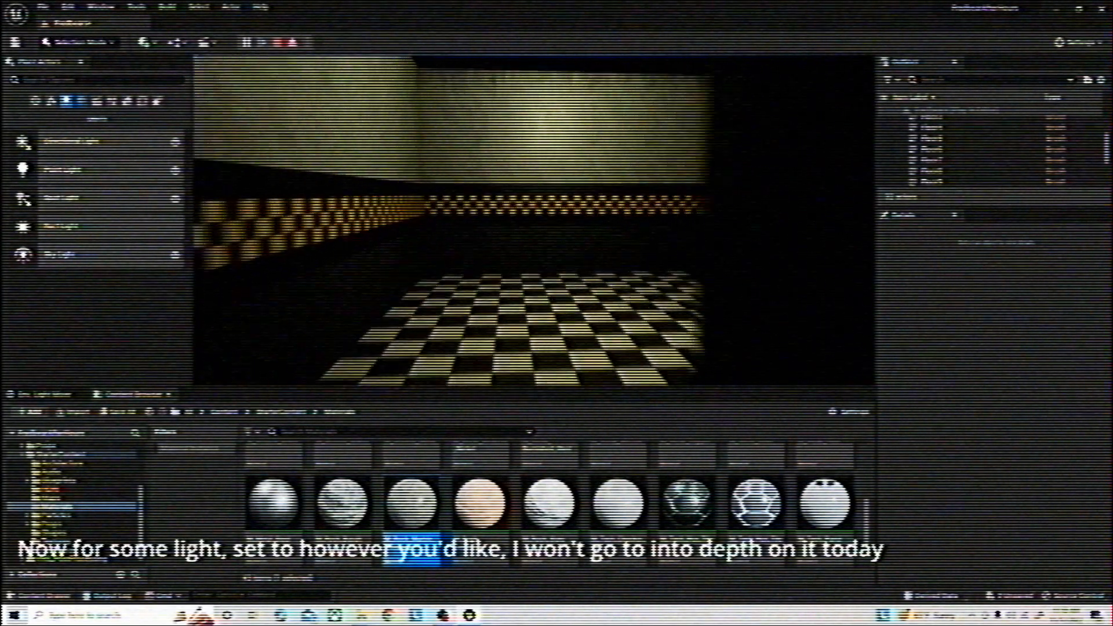
key("super")
left_click(278, 42)
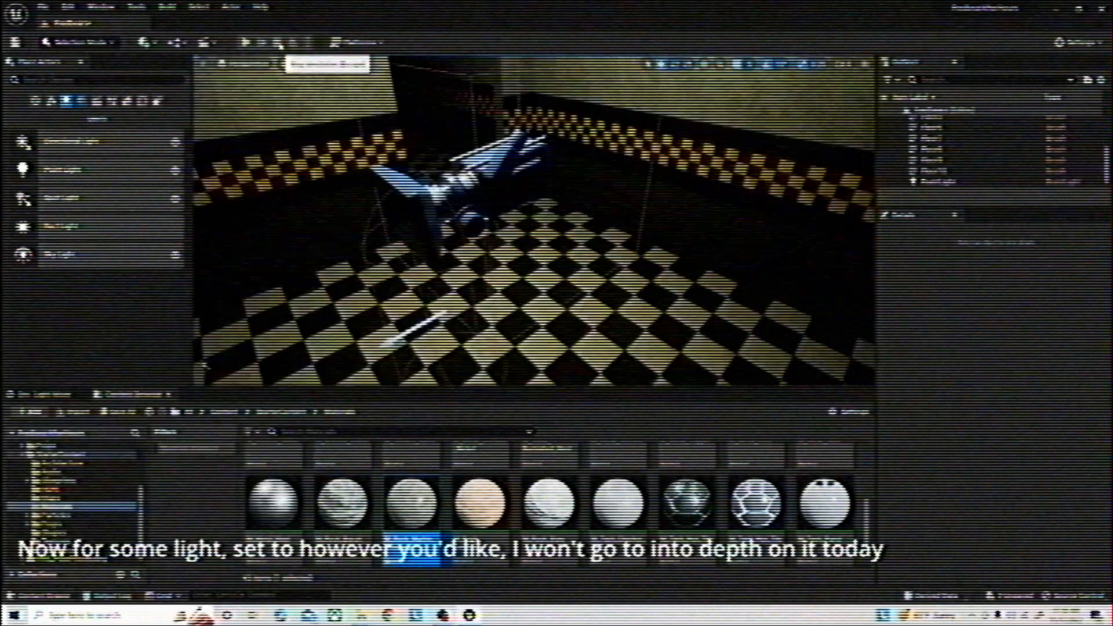
Open the VHS post-processing folder in the project's Content folder
right_click_drag(533, 221, 487, 314)
key("s")
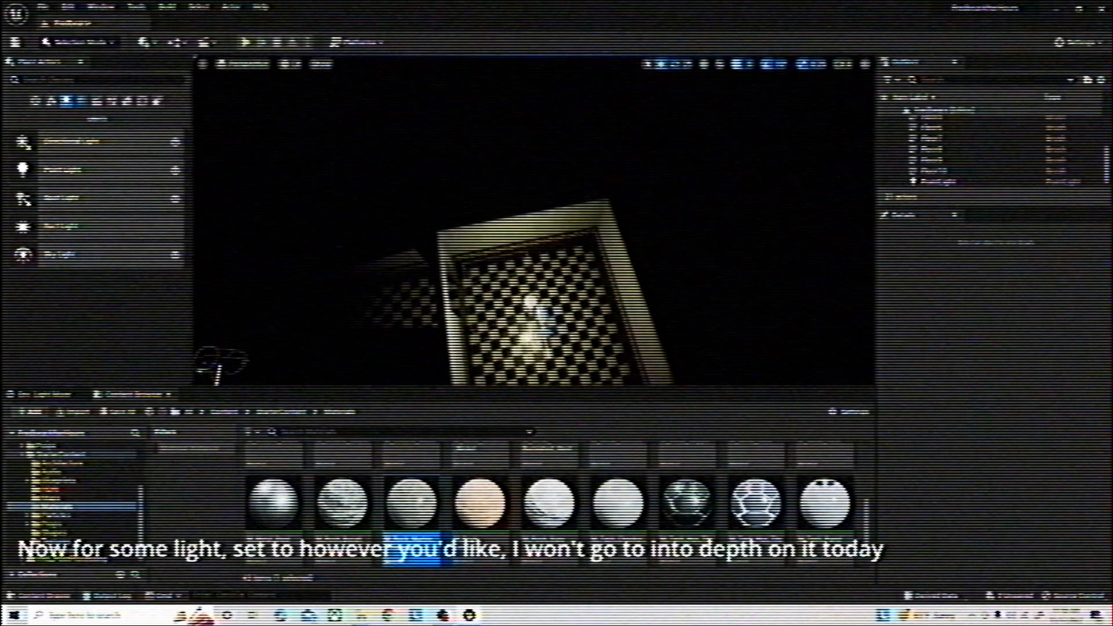
left_click(280, 411)
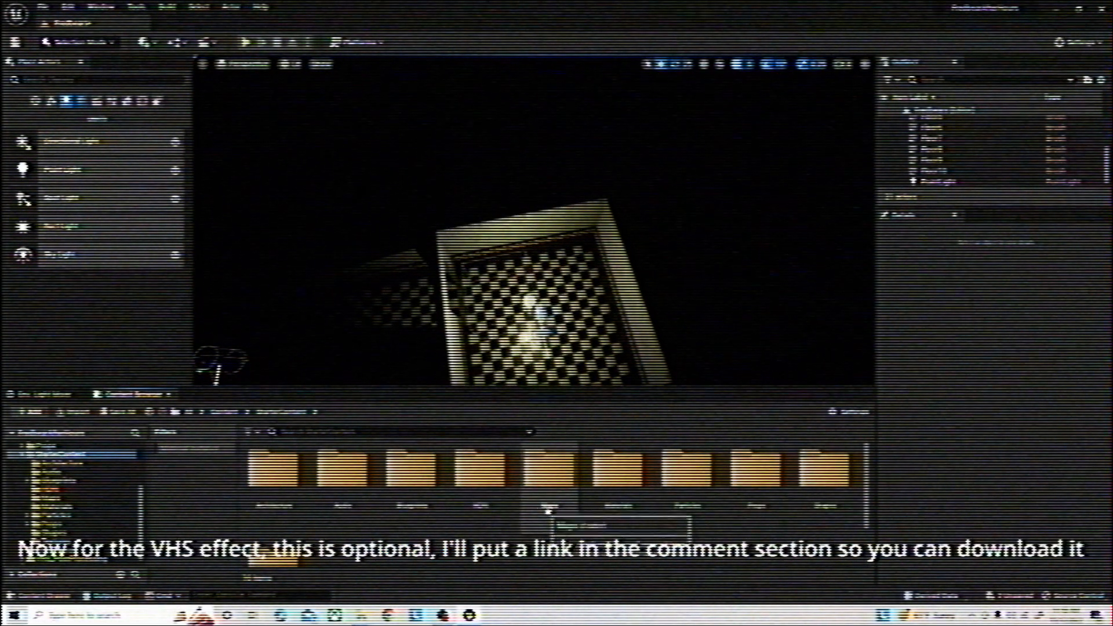
left_click(225, 412)
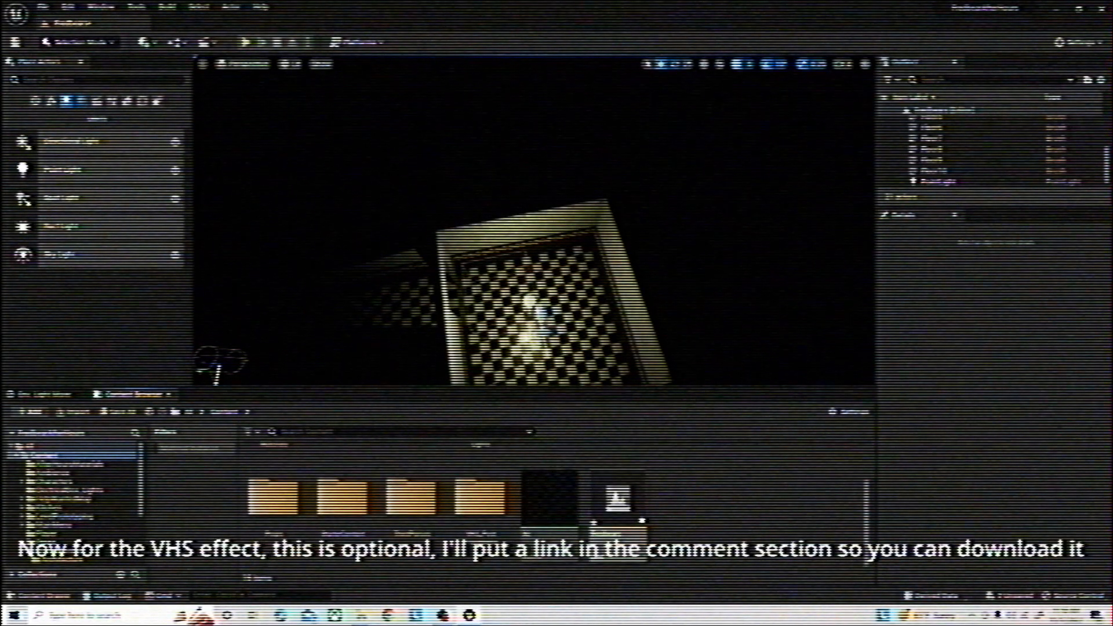
double_click(490, 522)
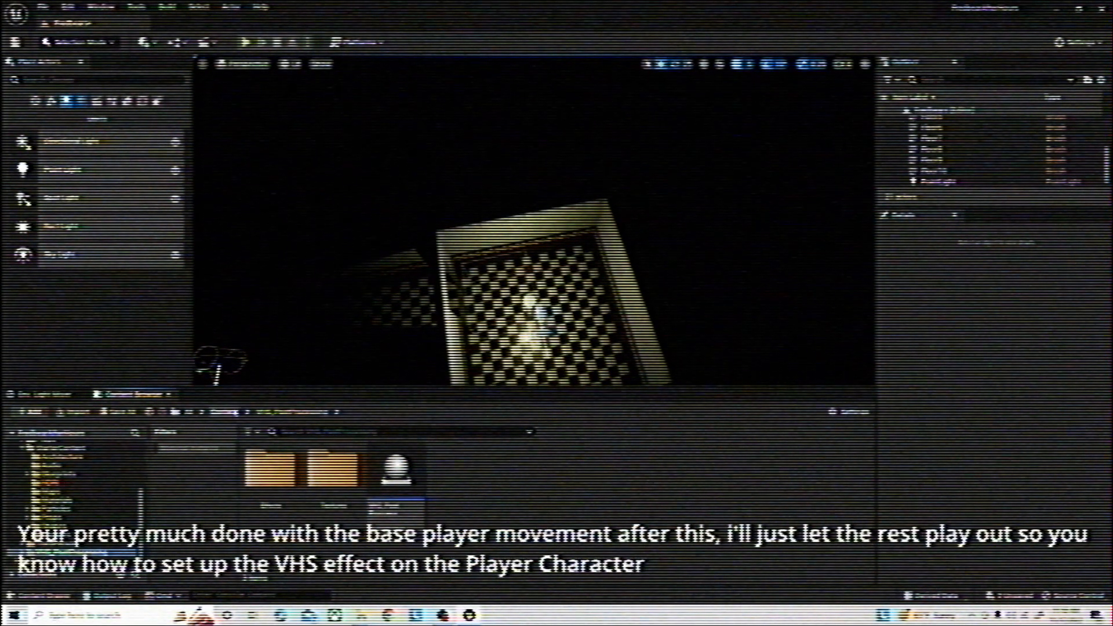
Add five elements to the Post Process Materials array in the Rendering Features of the BP_Player camera
left_click(225, 412)
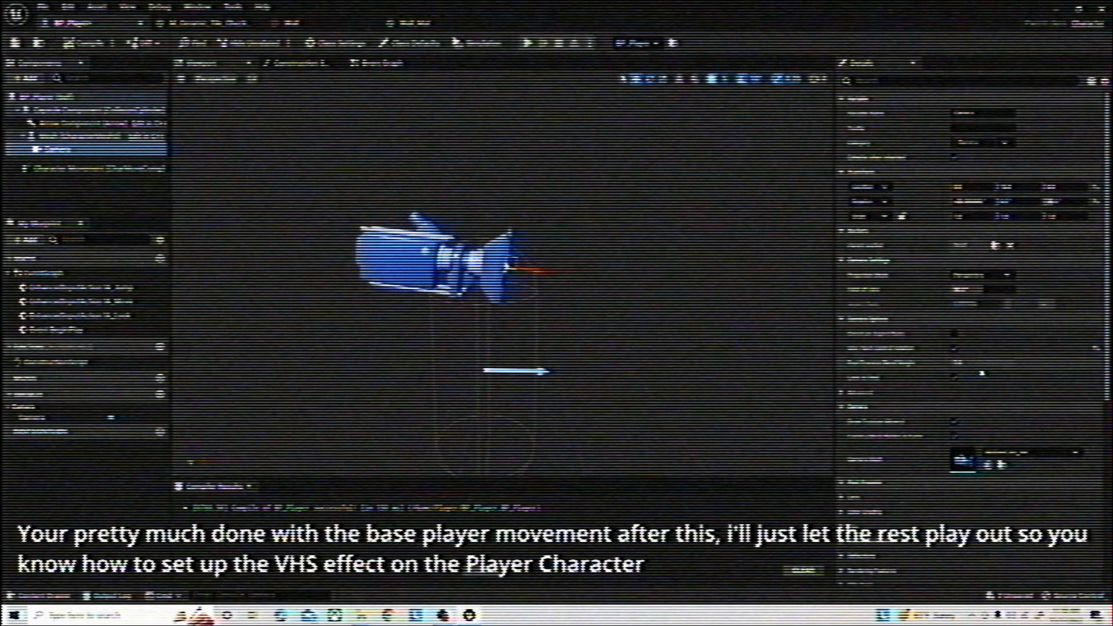
scroll(981, 372, "down", 5)
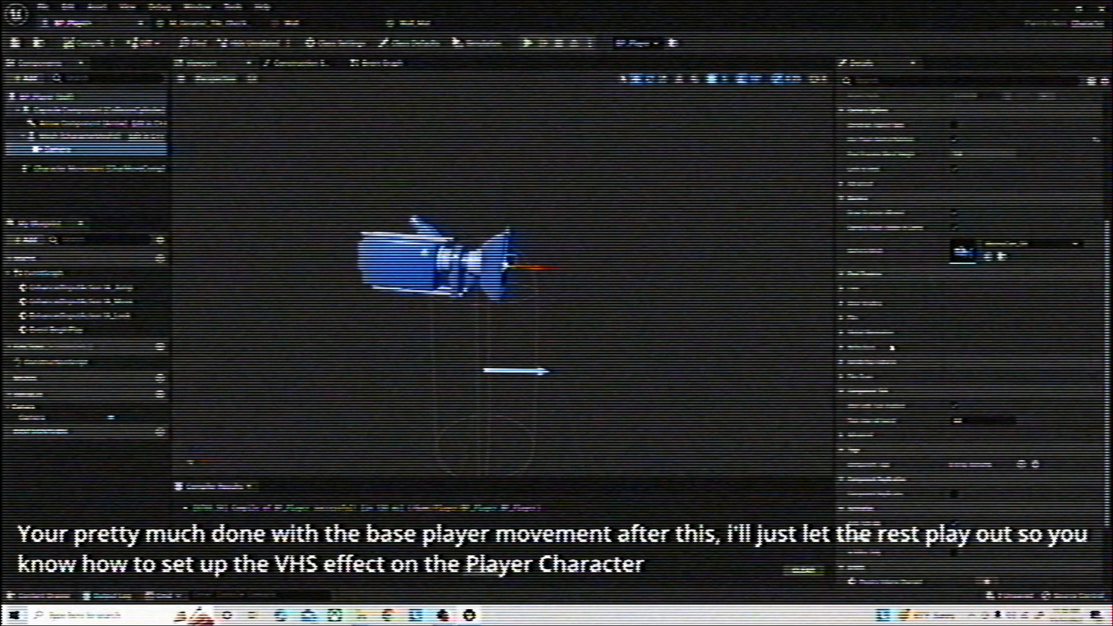
left_click(867, 363)
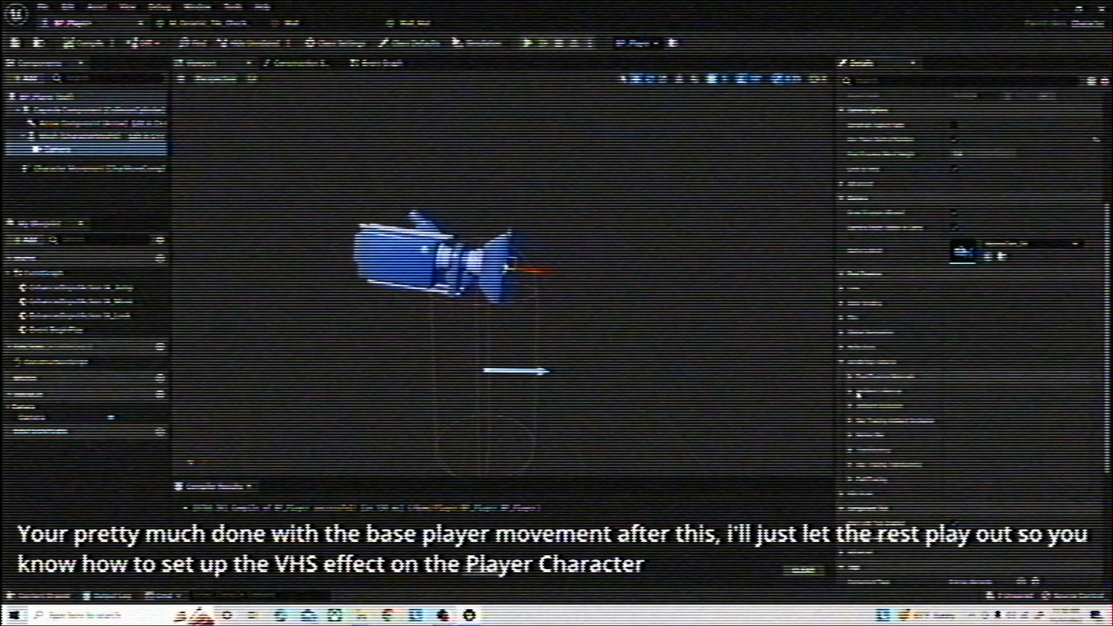
left_click(859, 392)
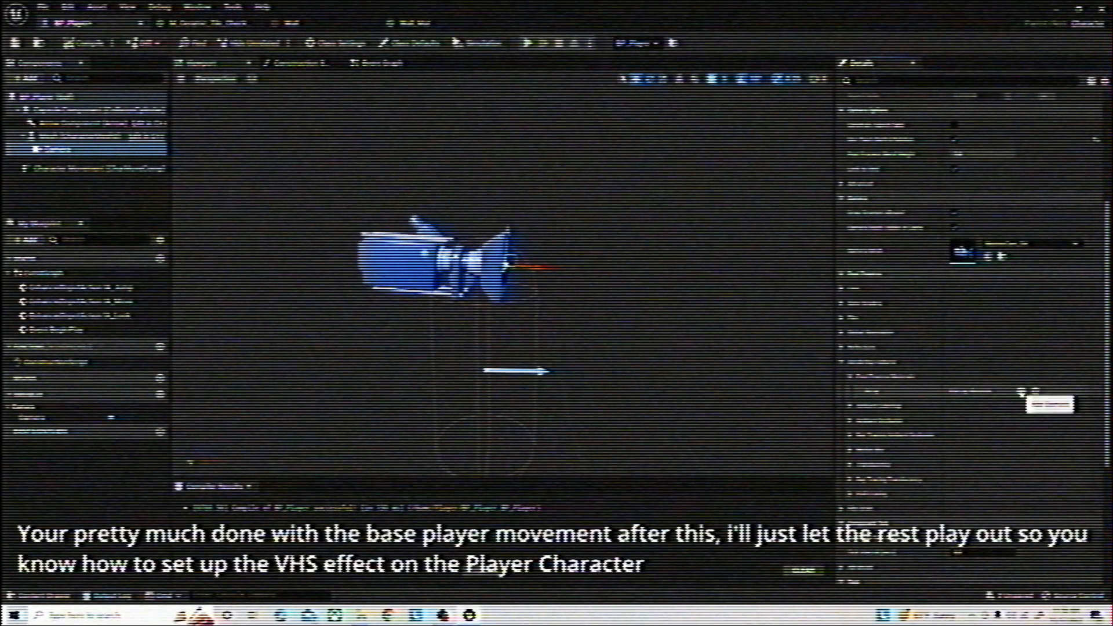
left_click(1022, 393)
left_click(1022, 392)
left_click(1022, 393)
left_click(1023, 392)
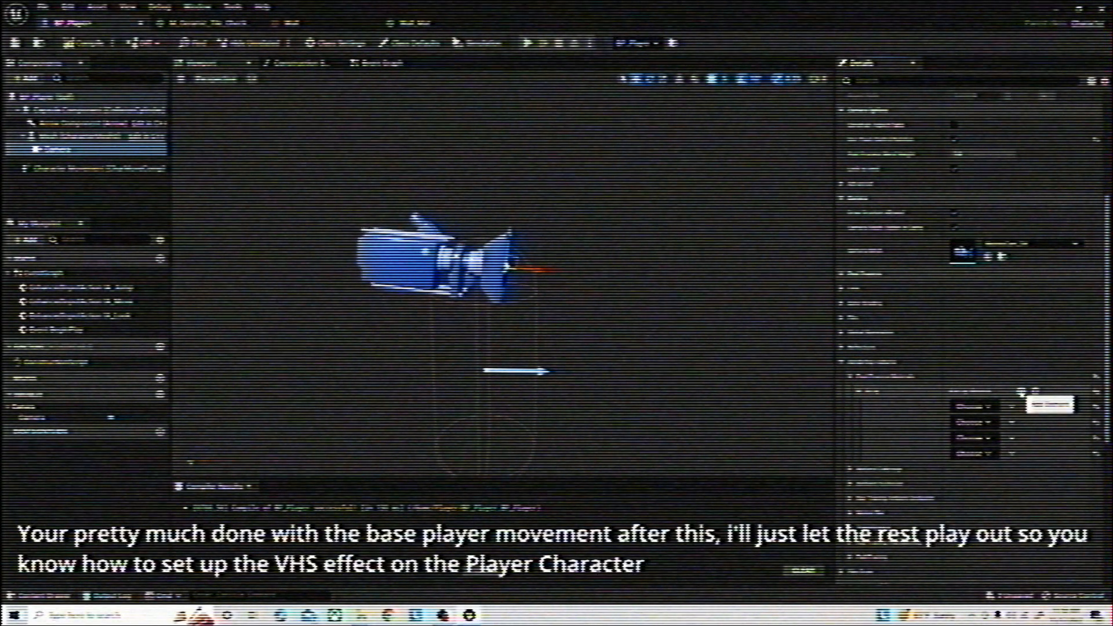
left_click(1023, 393)
Set all five Post Process Materials elements to the asset reference type
left_click(974, 409)
left_click(980, 423)
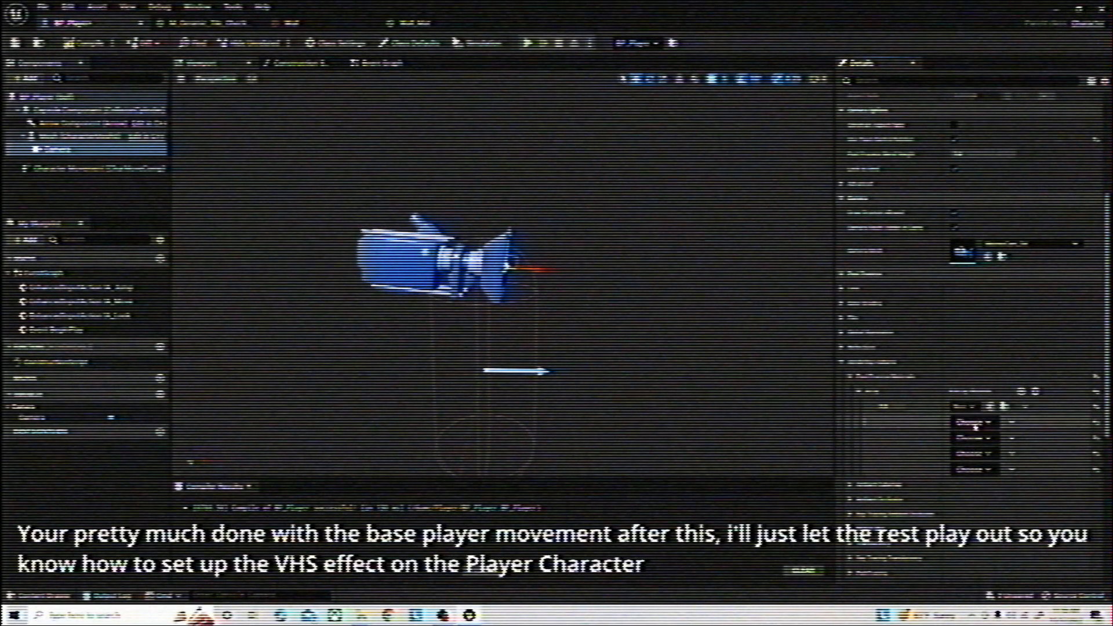
left_click(980, 441)
left_click(974, 452)
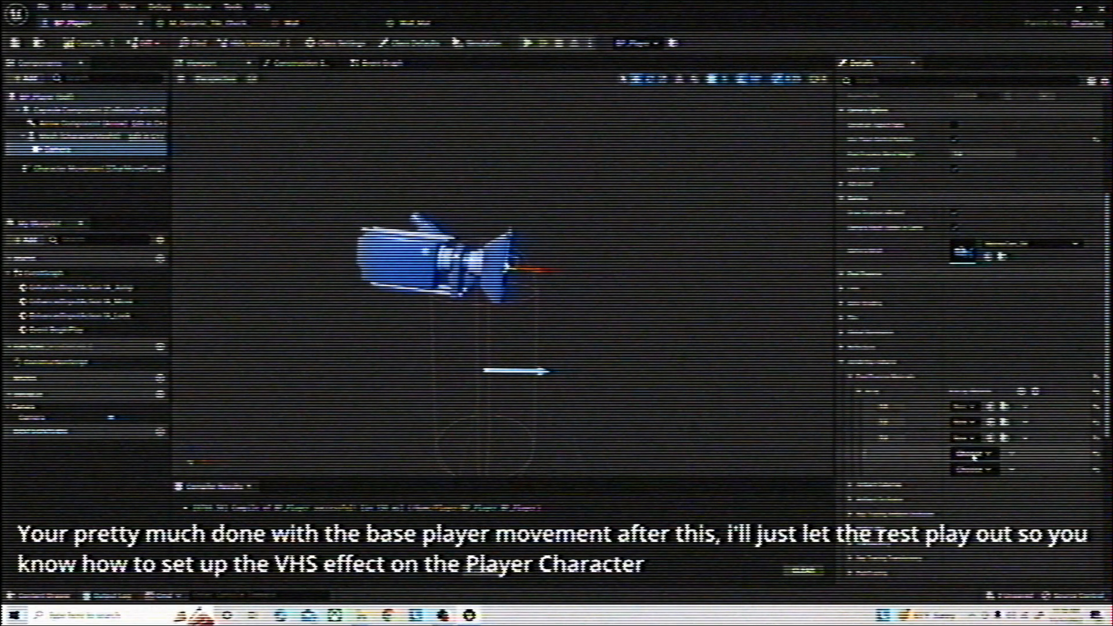
left_click(974, 454)
left_click(981, 470)
left_click(975, 470)
left_click(976, 489)
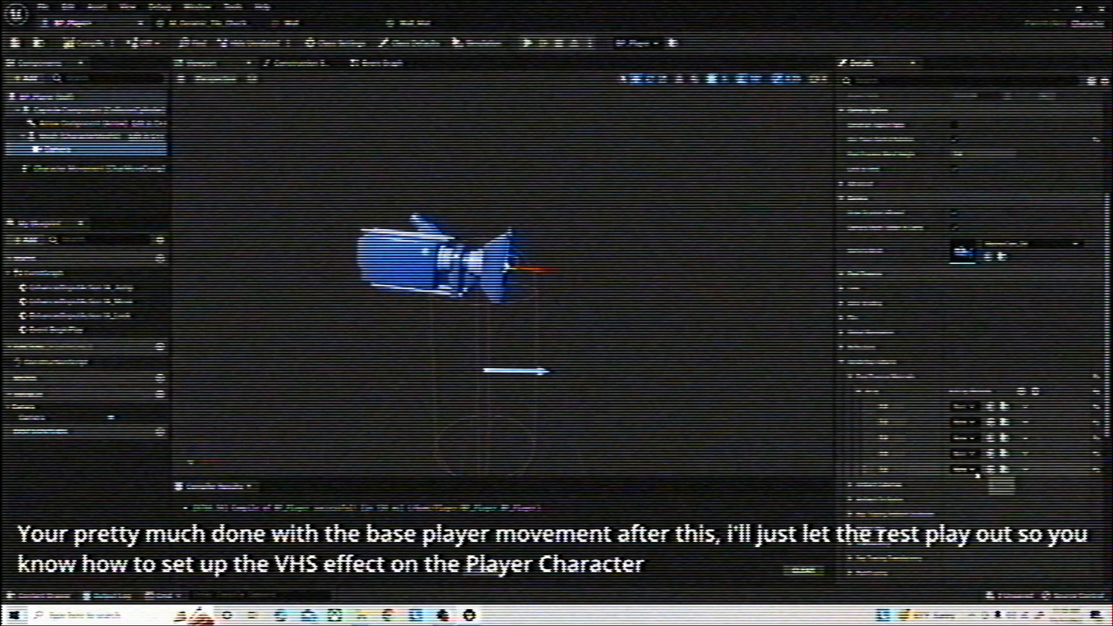
Open the Effects folder of the VHS_PostProcessing content and assign the Distortion material to the camera's first array element
key("ctrl+space")
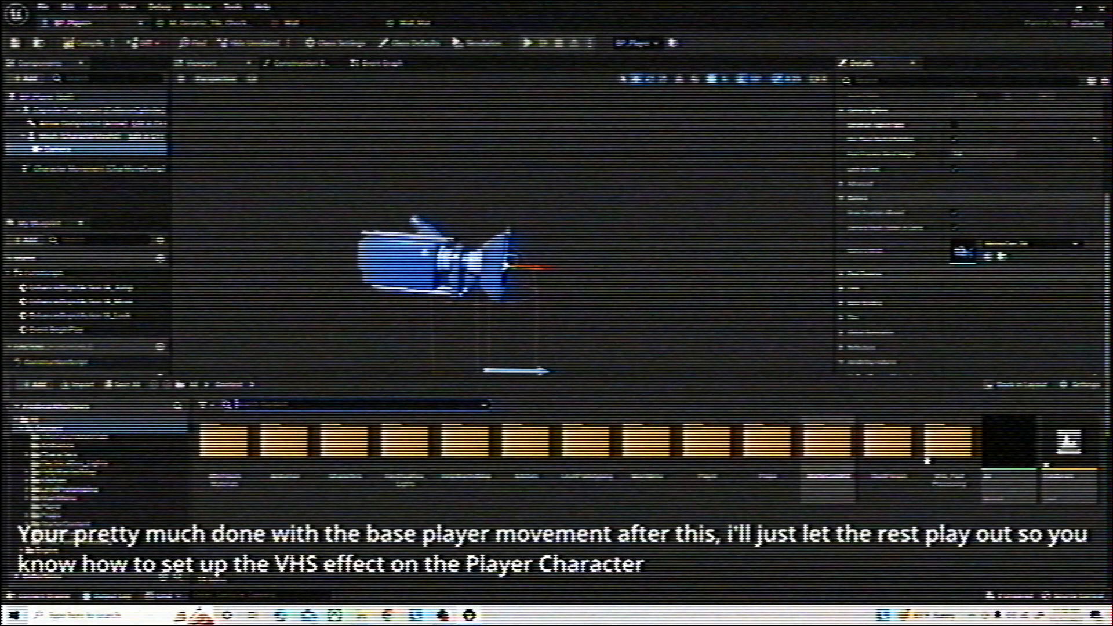
double_click(950, 458)
double_click(286, 458)
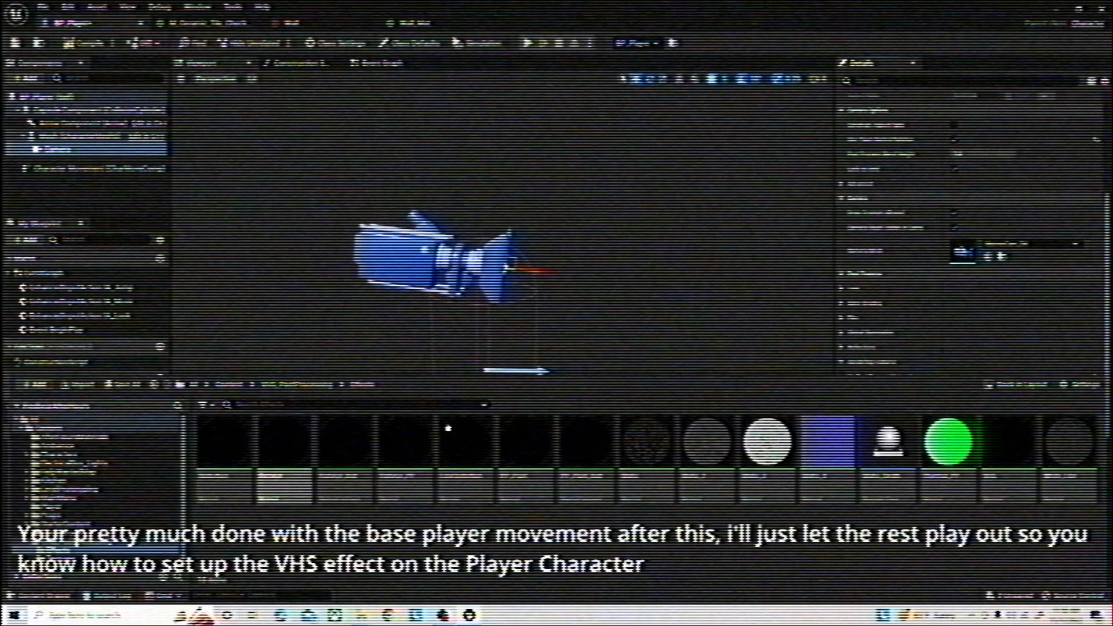
left_click_drag(798, 378, 796, 472)
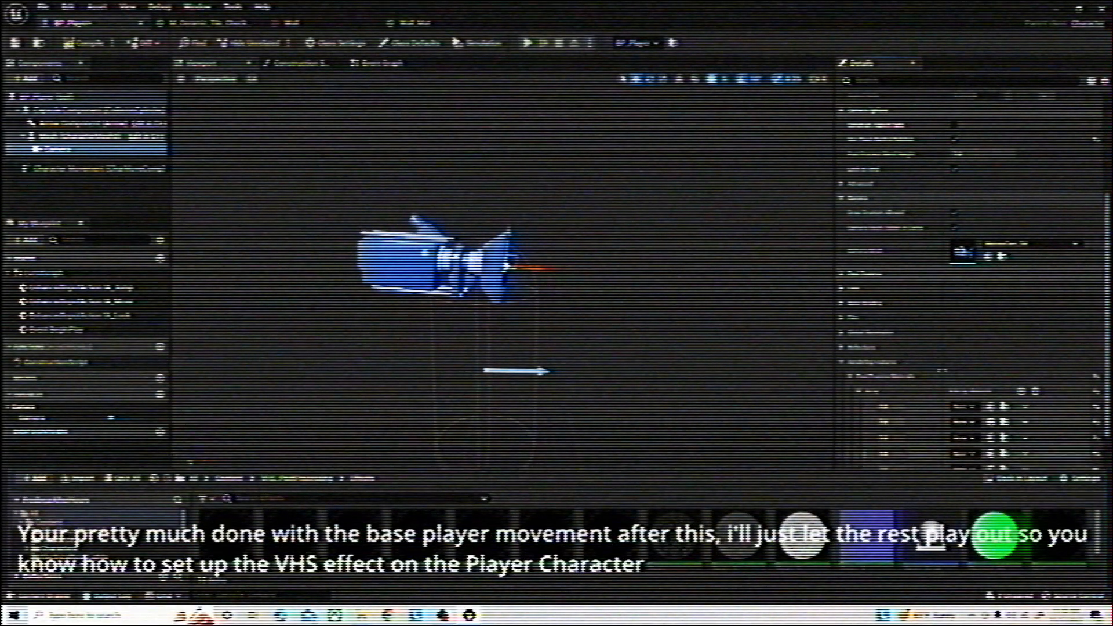
scroll(969, 356, "down", 3)
scroll(967, 356, "down", 4)
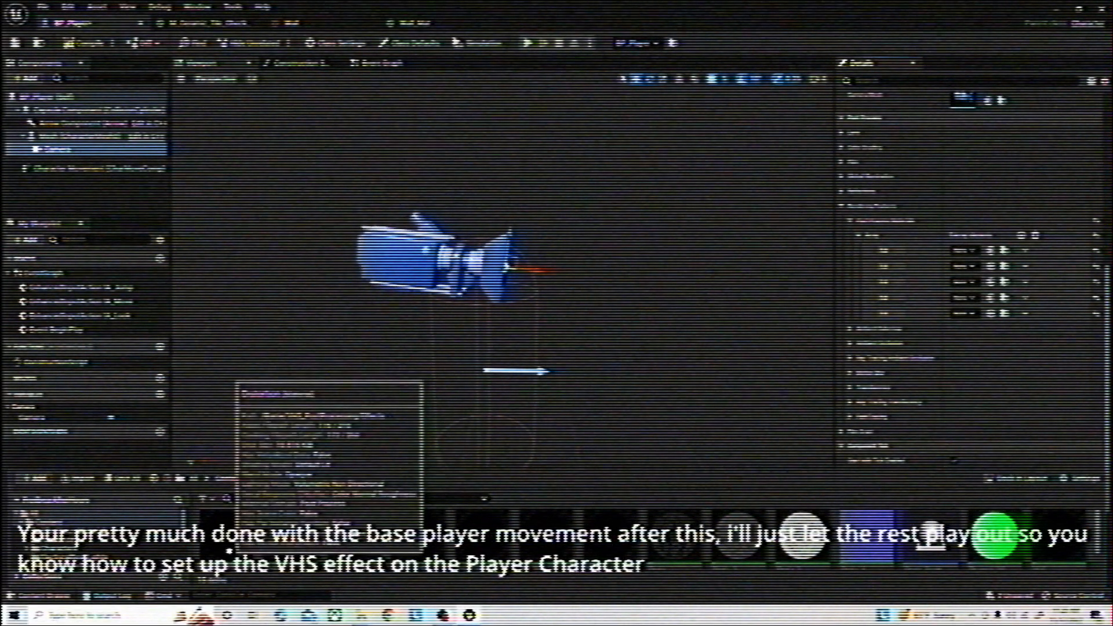
left_click_drag(235, 579, 963, 254)
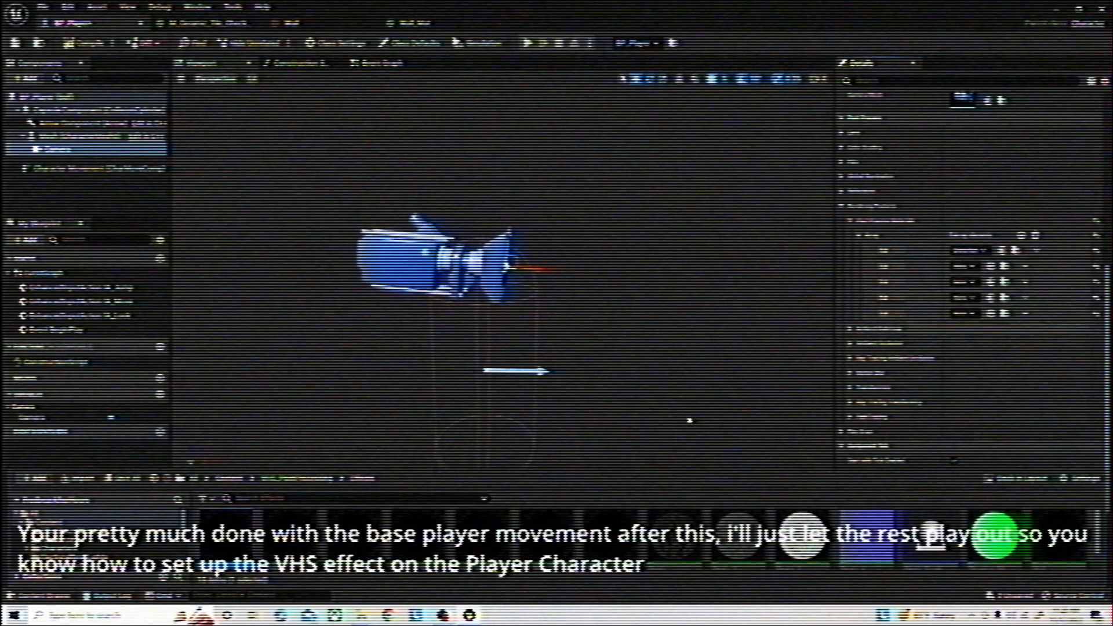
Assign Fisheye_Inst, LensDistortion, Static_2 and one more VHS effect material to the remaining four array elements in order
scroll(310, 550, "down", 3)
scroll(307, 545, "up", 2)
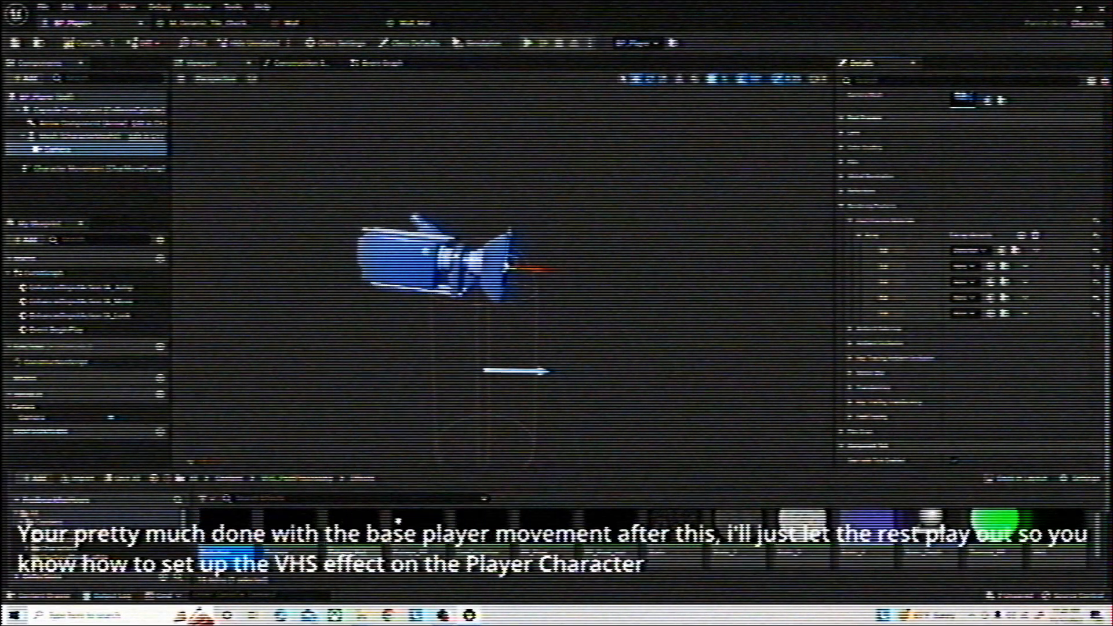
left_click_drag(355, 530, 964, 271)
left_click_drag(499, 529, 957, 282)
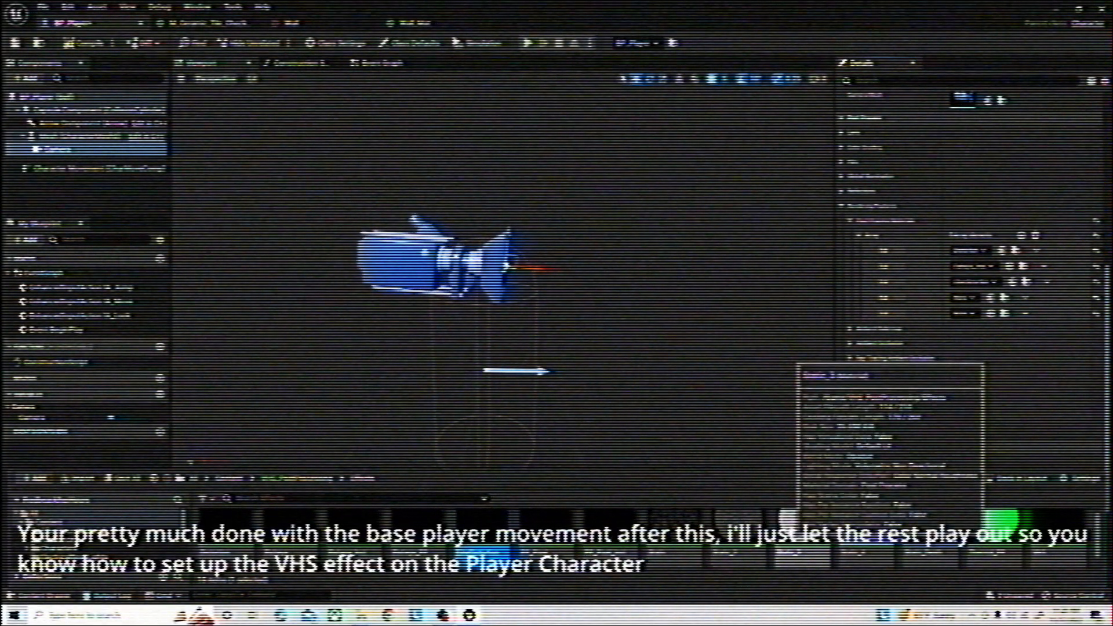
left_click_drag(738, 530, 961, 297)
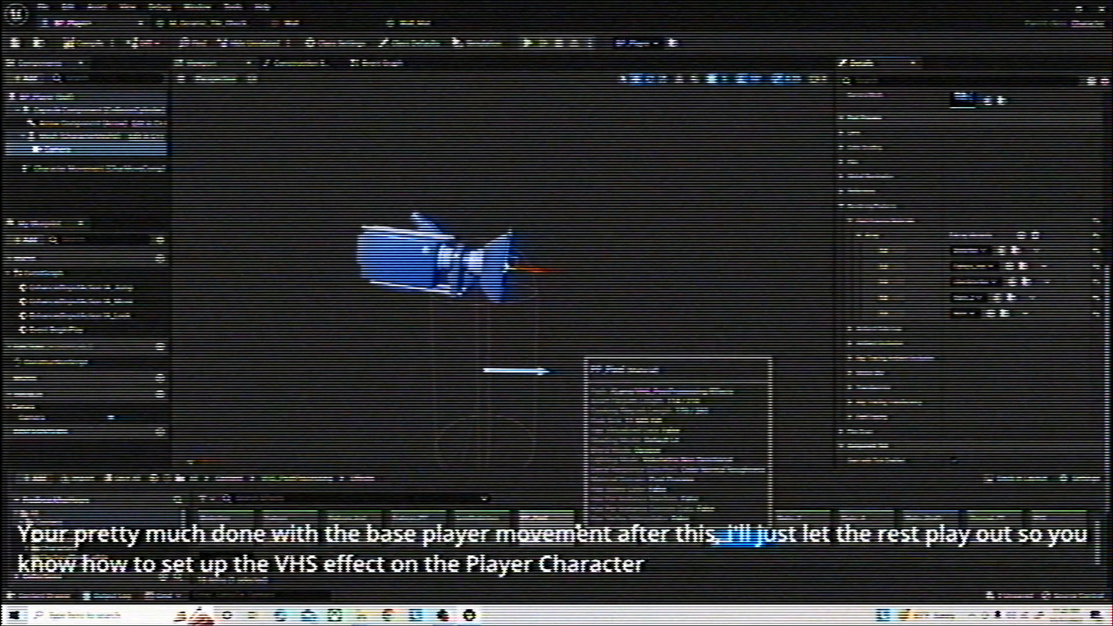
left_click_drag(1061, 556, 957, 313)
scroll(609, 530, "down", 3)
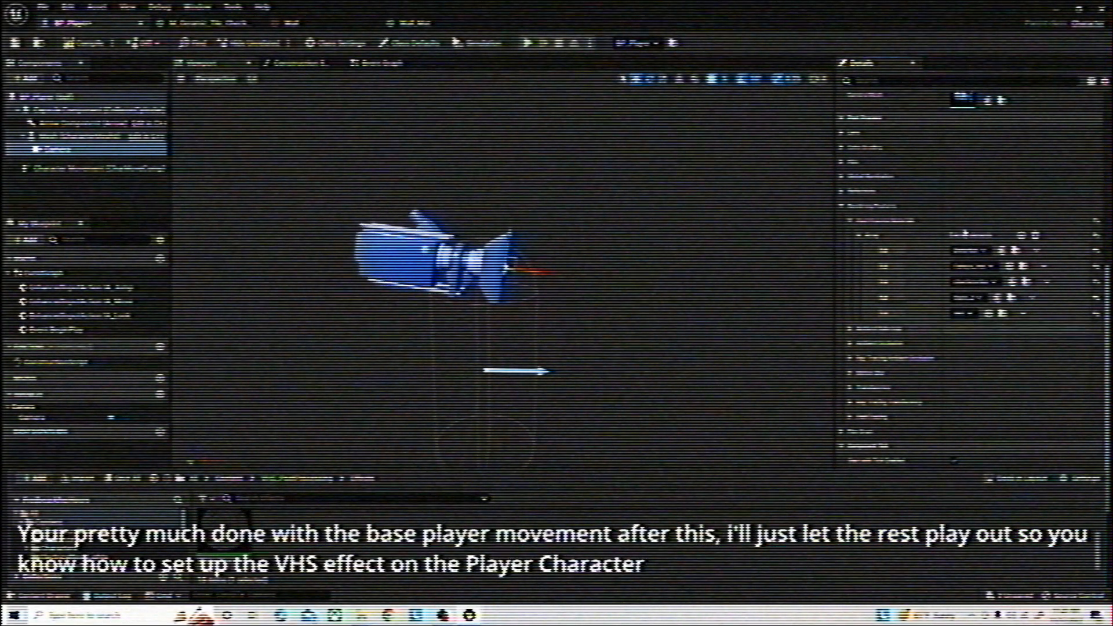
Play the level and walk around the office to check the VHS effect, then stop the simulation
left_click(1052, 13)
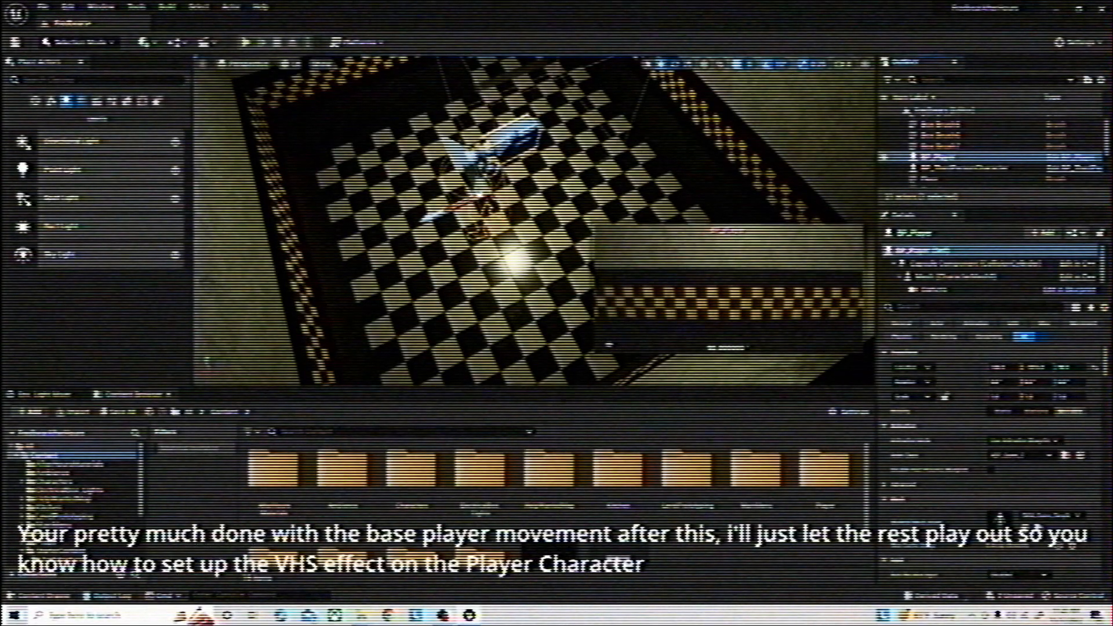
left_click(246, 43)
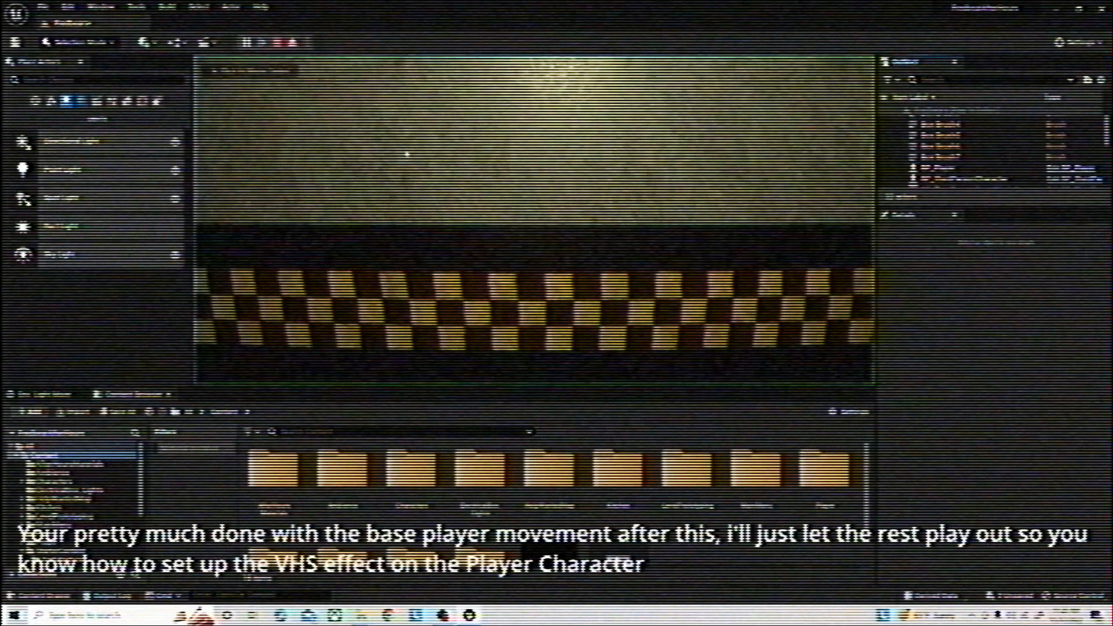
key("s")
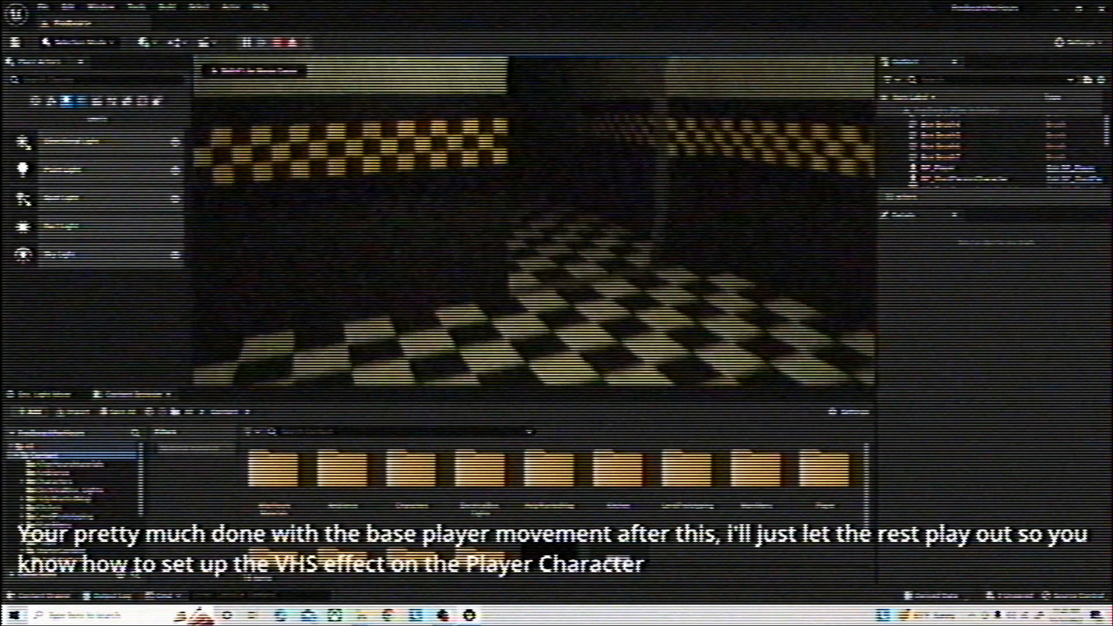
key("w")
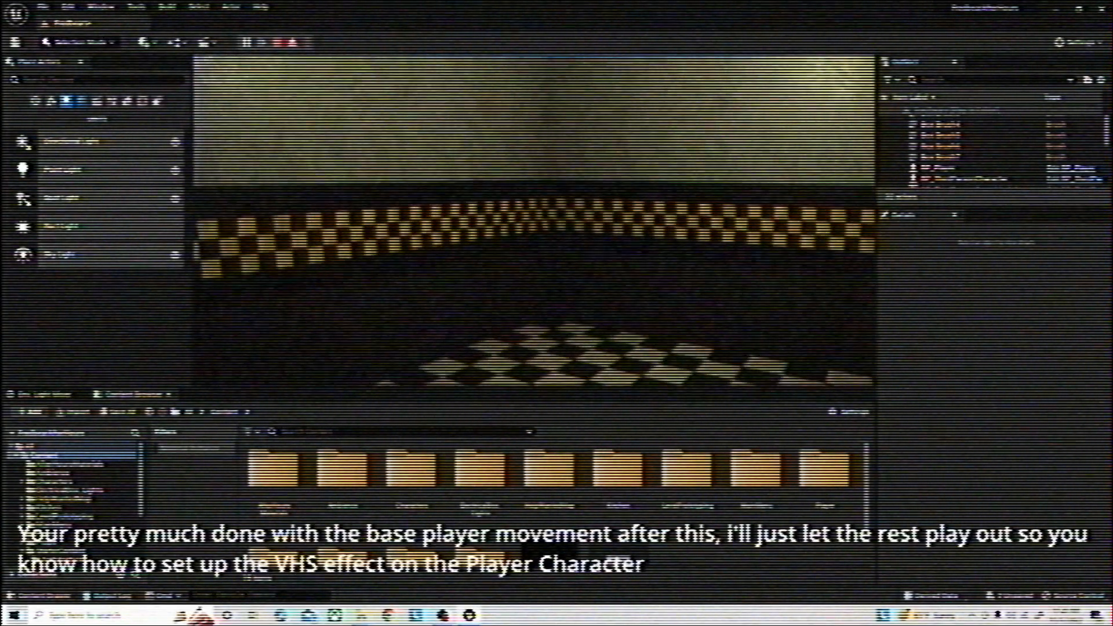
key("super")
left_click(277, 42)
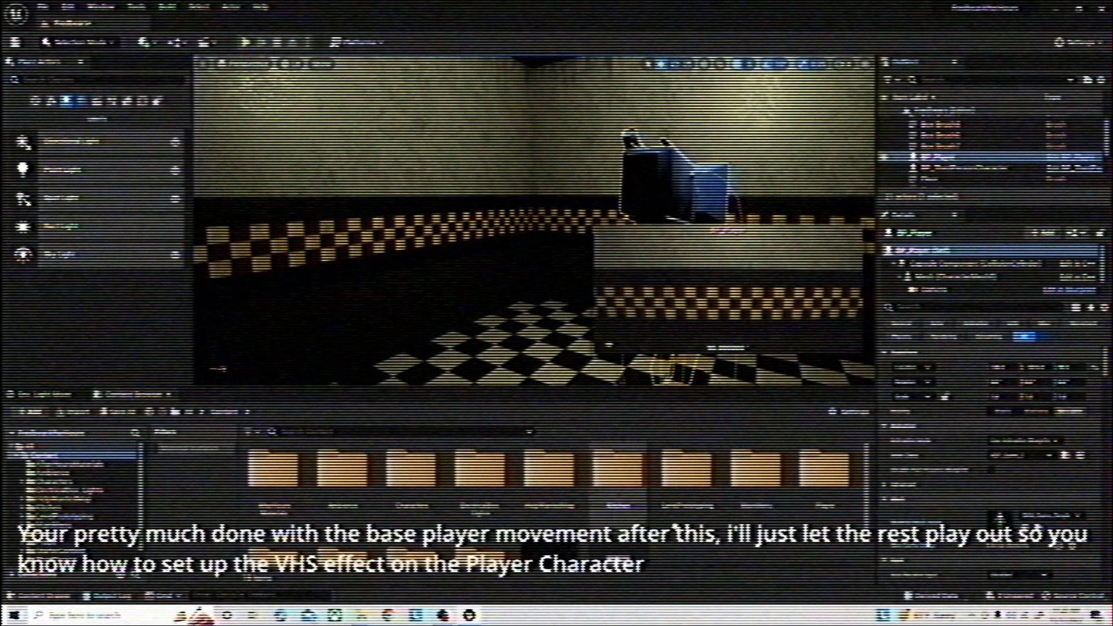
Open the Fisheye_Inst material instance from the VHS Effects folder and lower its Density parameter
scroll(774, 522, "down", 3)
double_click(434, 518)
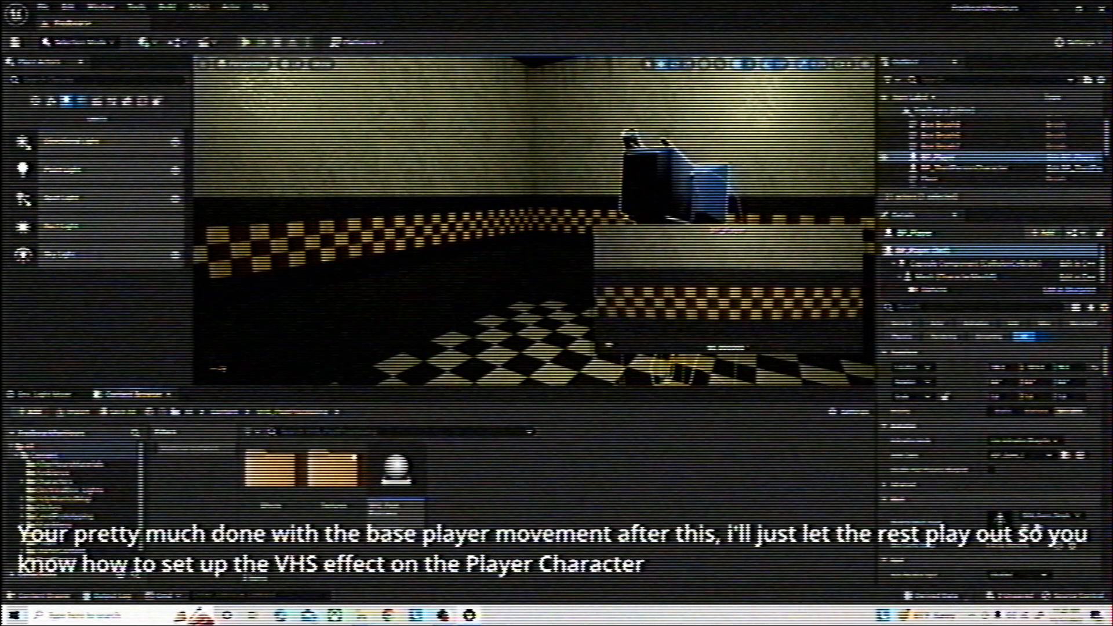
double_click(333, 469)
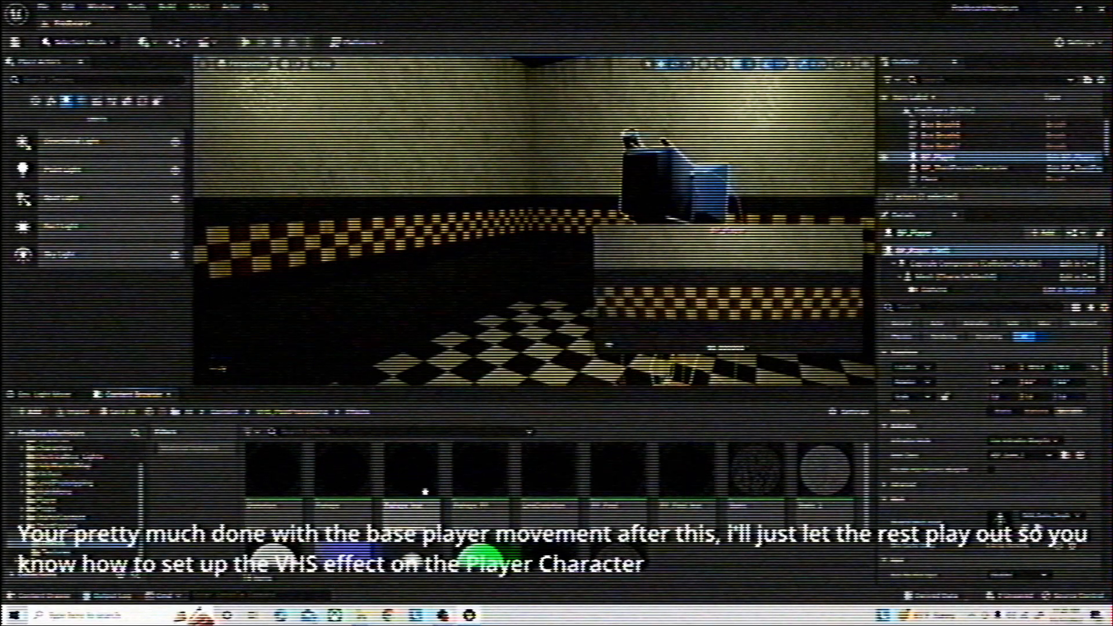
double_click(425, 492)
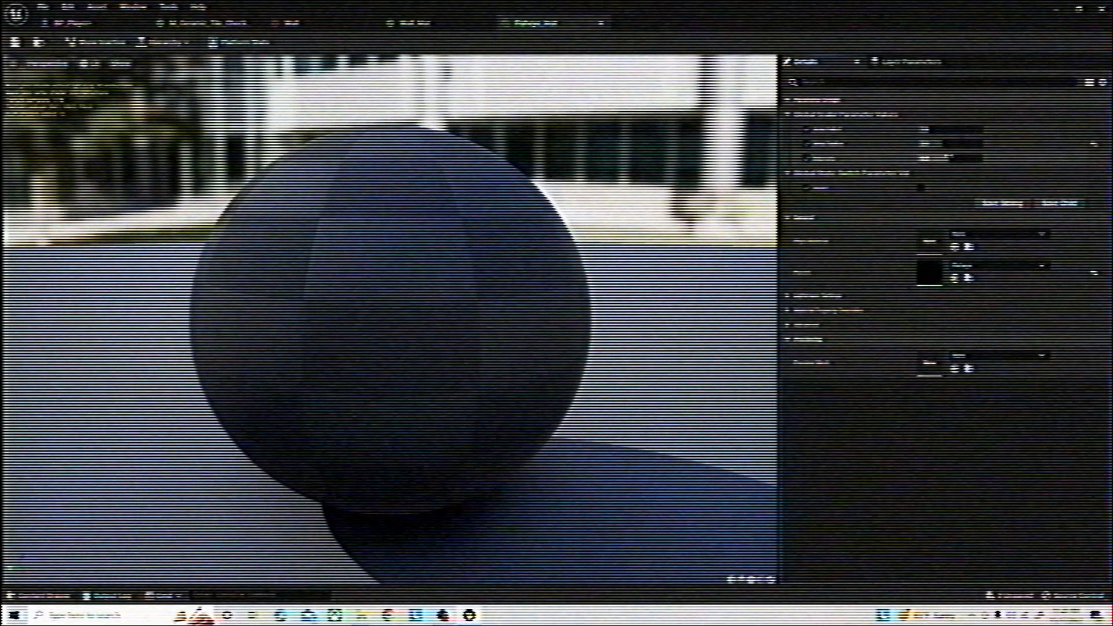
left_click_drag(948, 158, 939, 158)
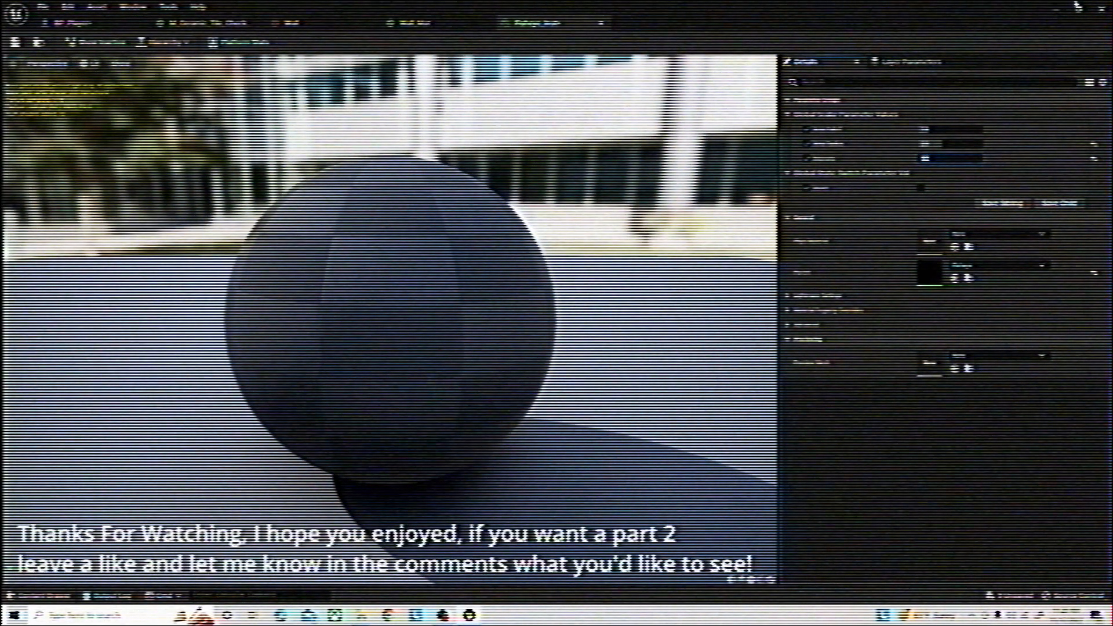
Return to the level editor and play the level to check the adjusted fisheye effect
left_click(1054, 11)
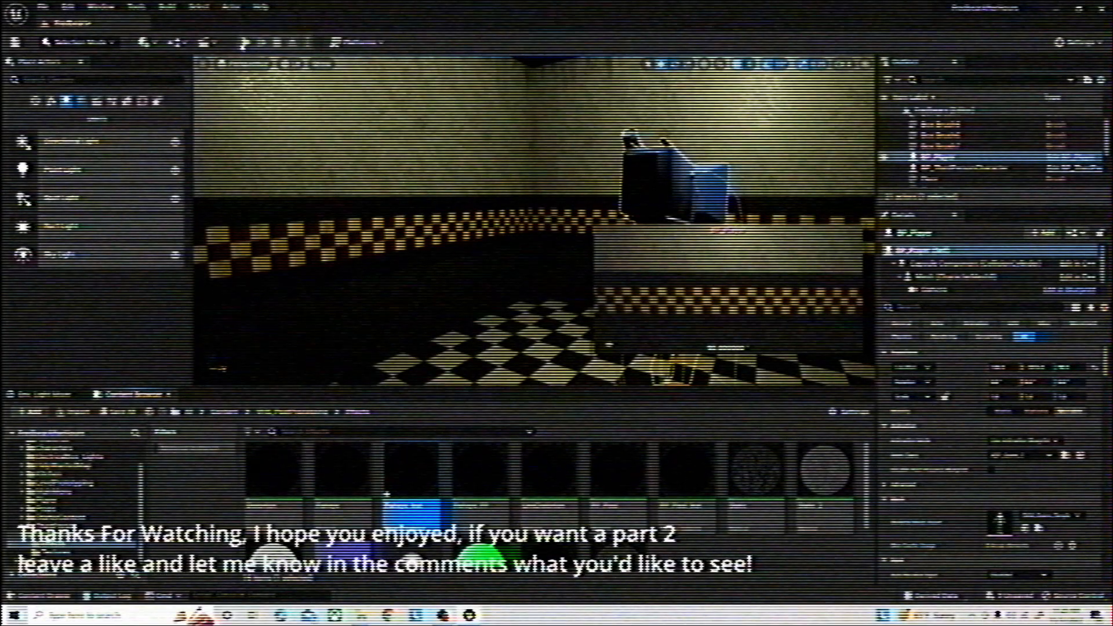
left_click(244, 44)
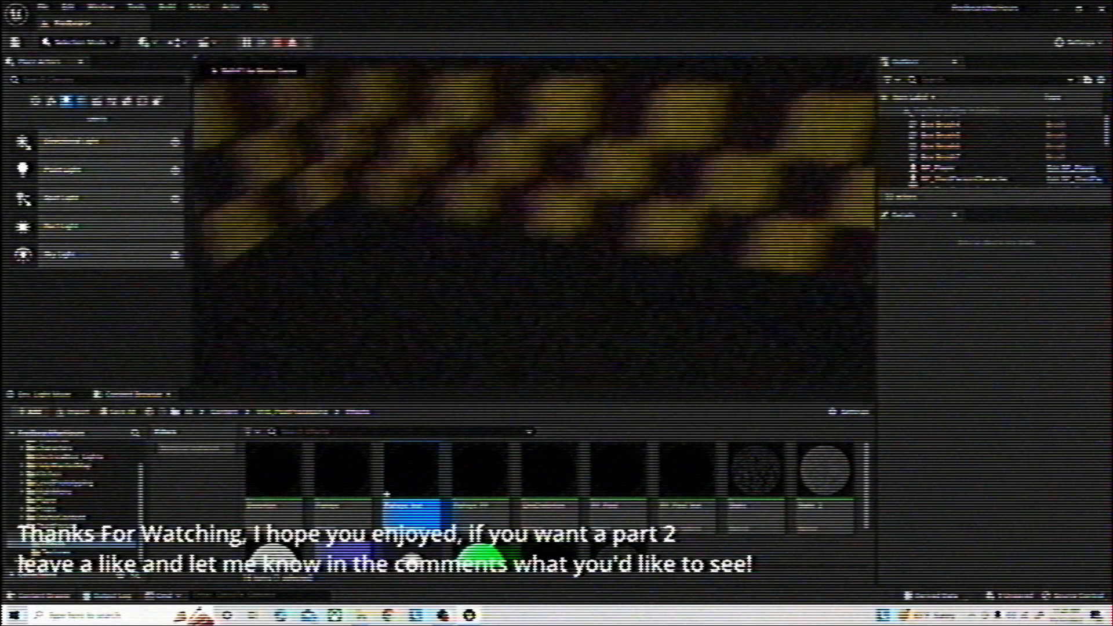